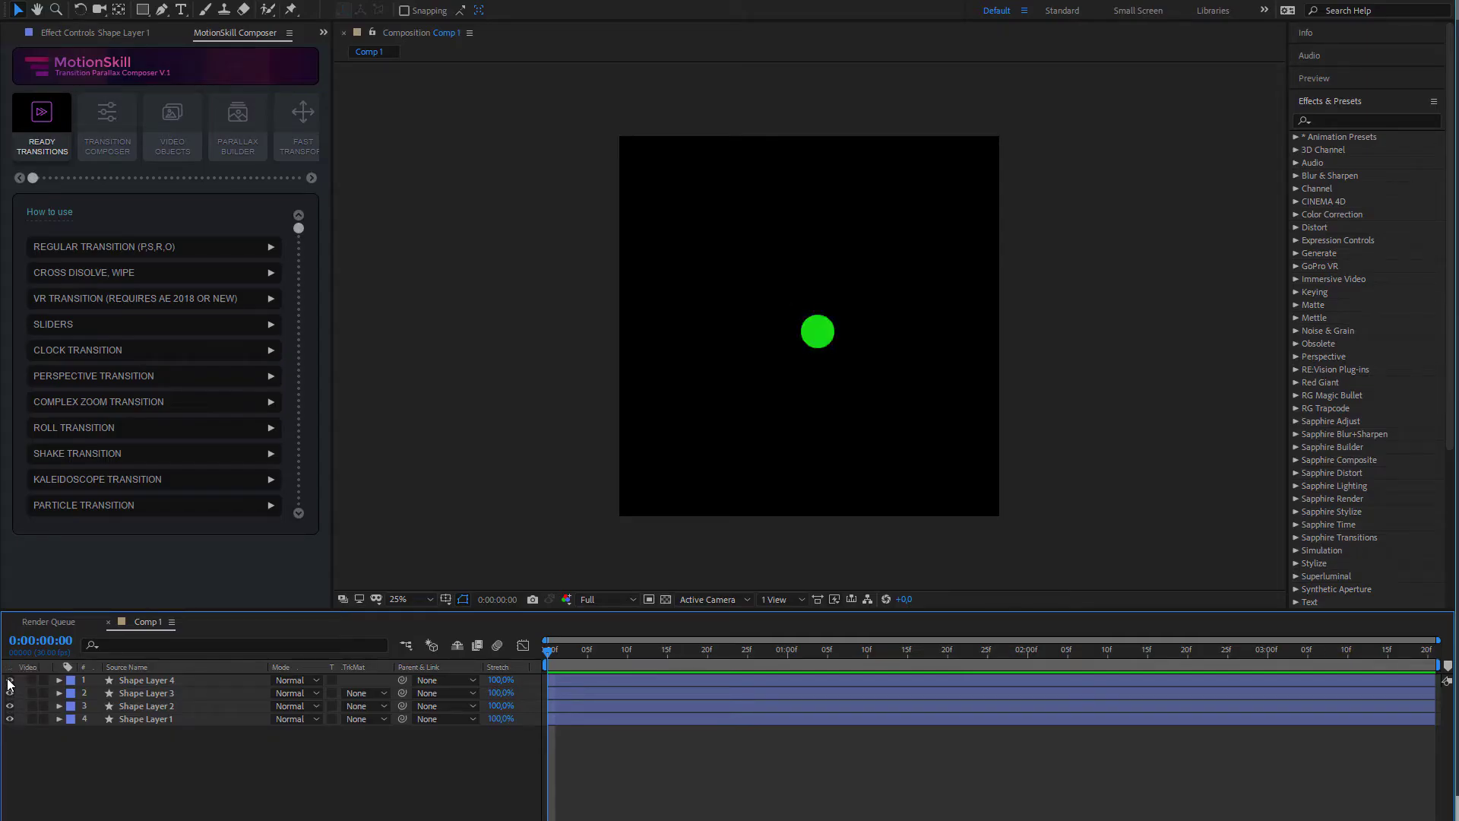
# Duplicate the four circle layers twice to get sixteen layers, then select all of them.
pyautogui.click(141, 685)
pyautogui.keyDown('shift'); pyautogui.click(143, 719); pyautogui.keyUp('shift')
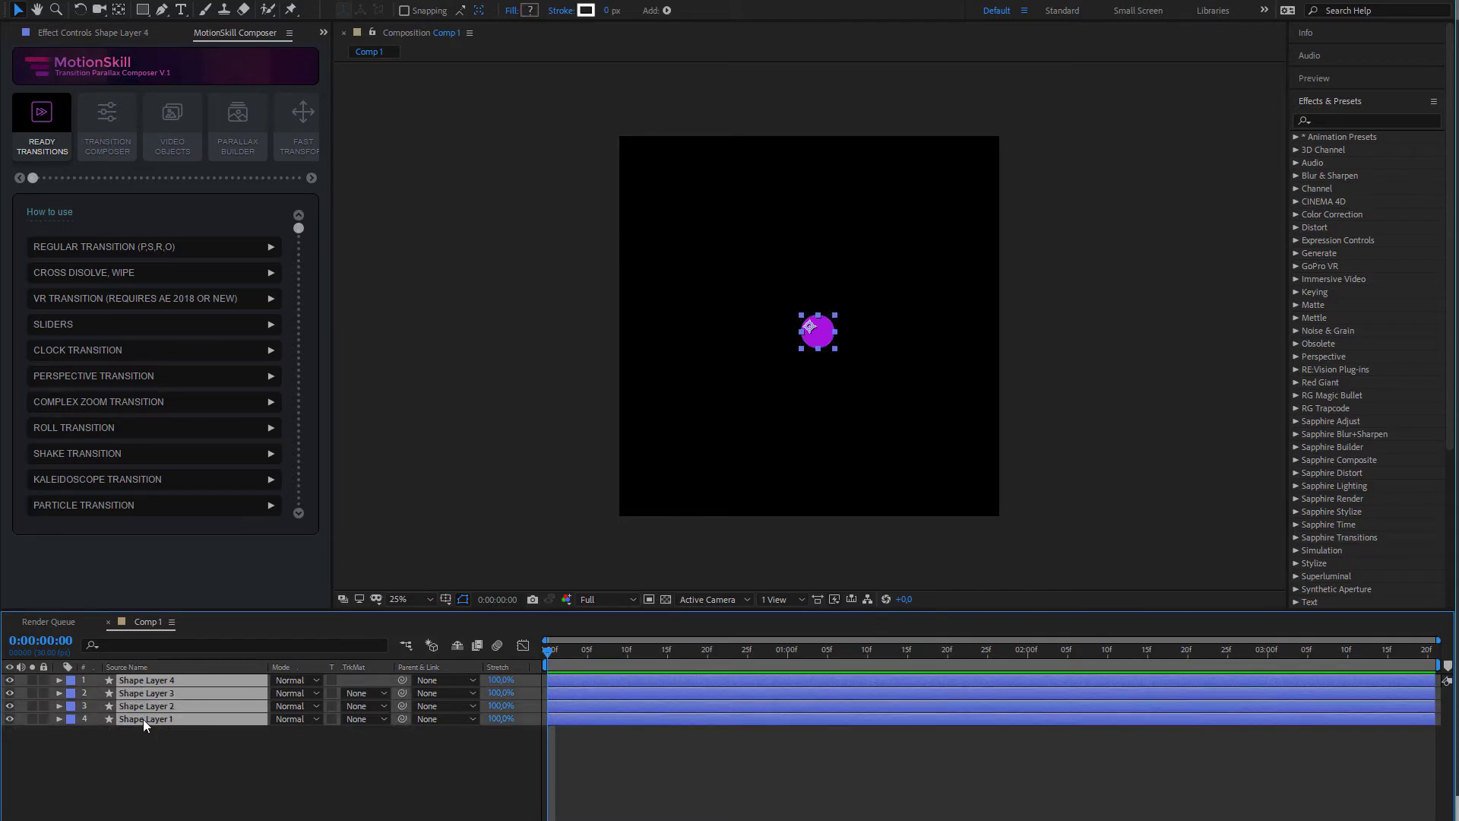
pyautogui.hotkey('ctrl', 'd')
pyautogui.hotkey('ctrl', 'd')
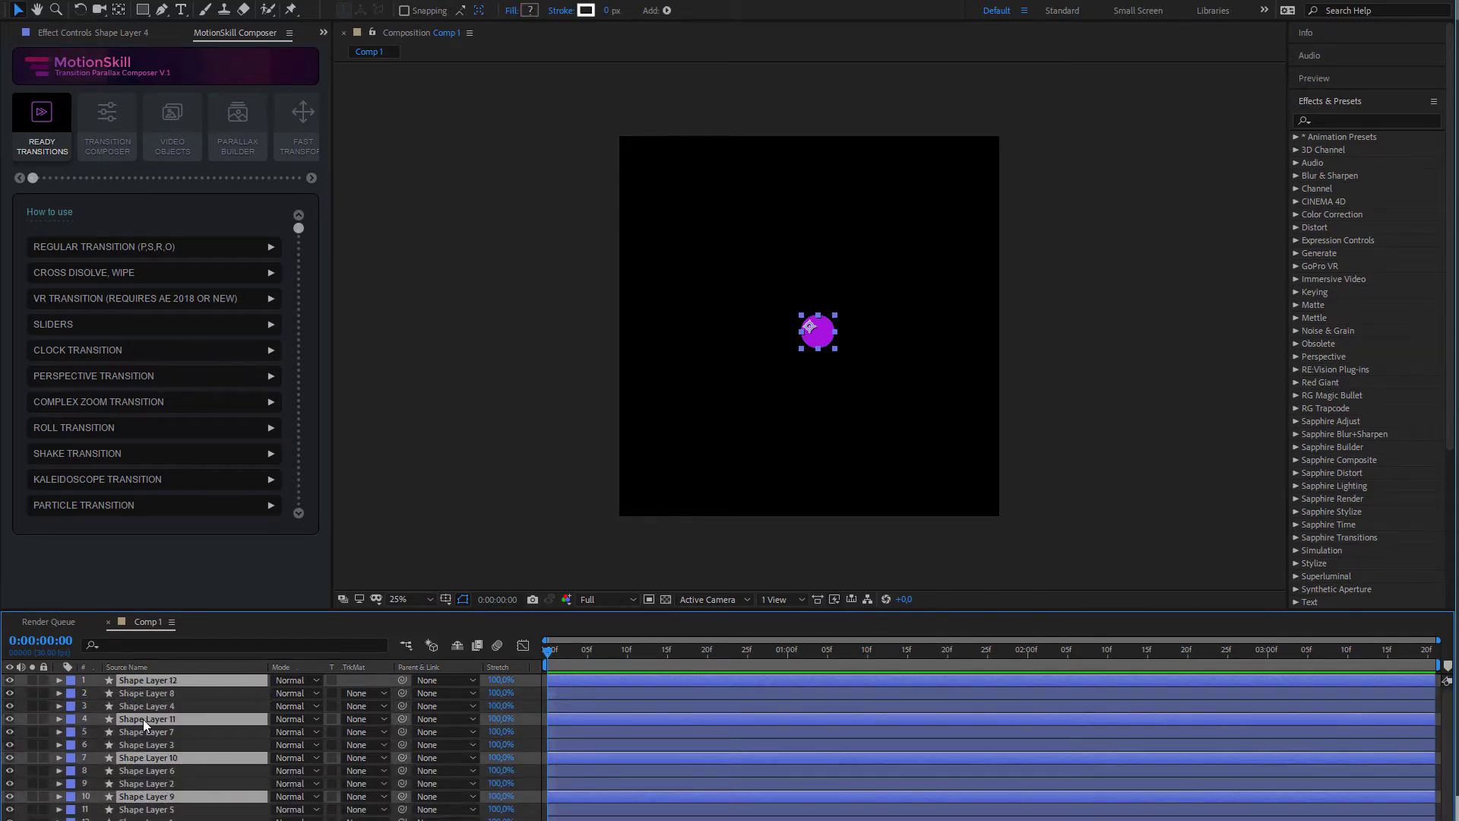
pyautogui.hotkey('ctrl', 'd')
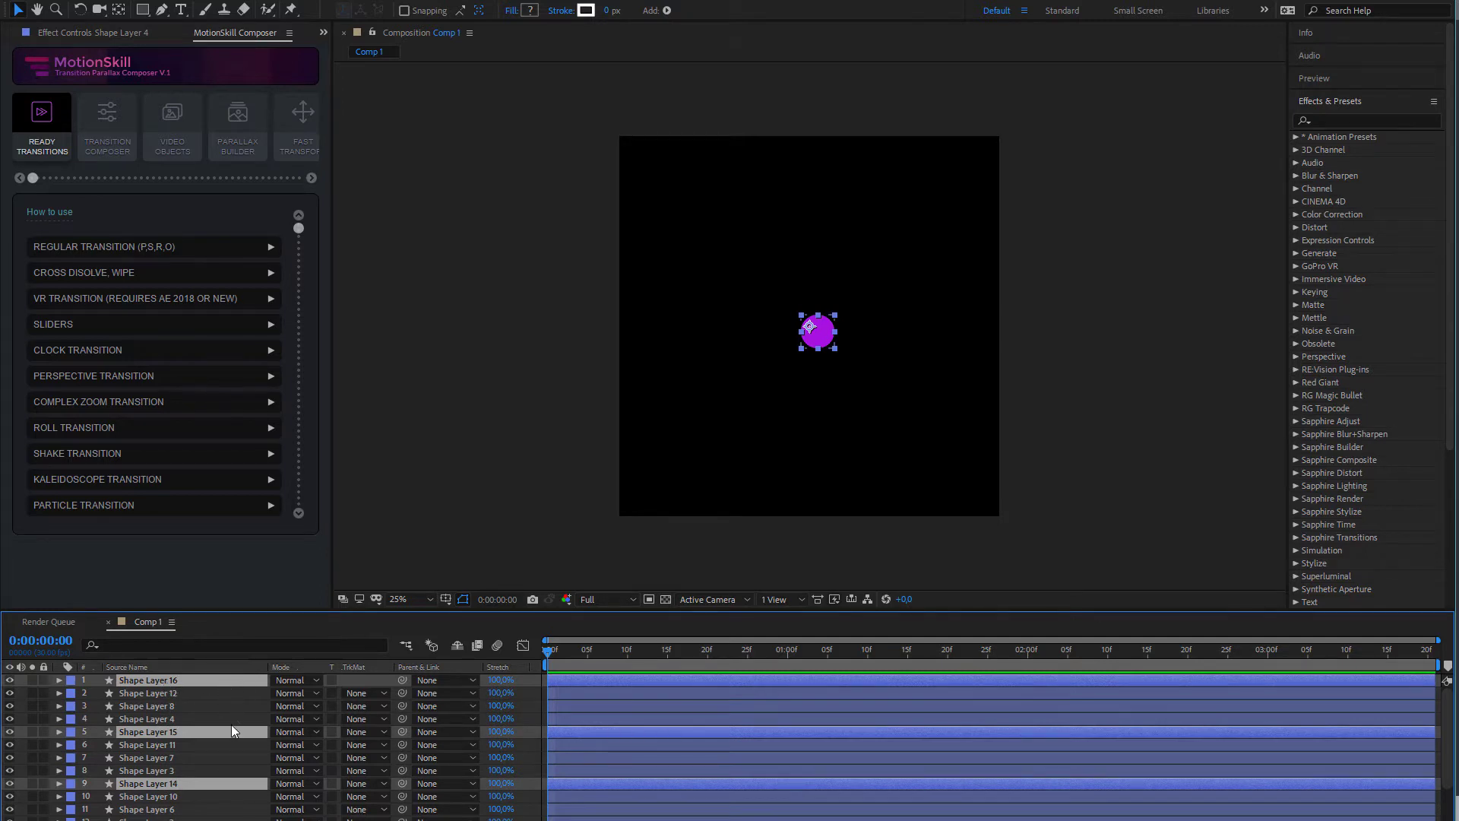
pyautogui.hotkey('ctrl', 'shift', 'a')
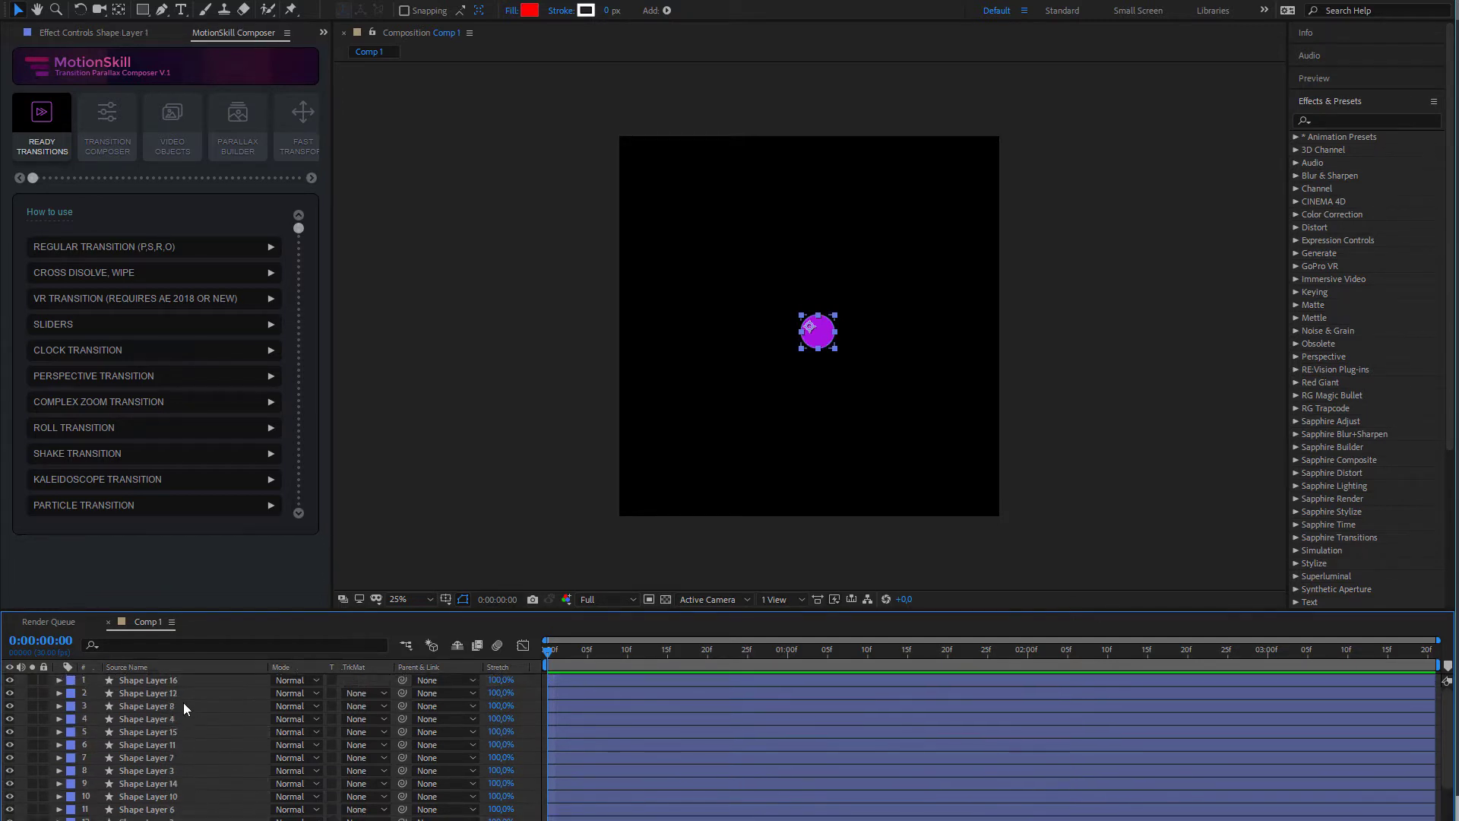
pyautogui.hotkey('ctrl', 'a')
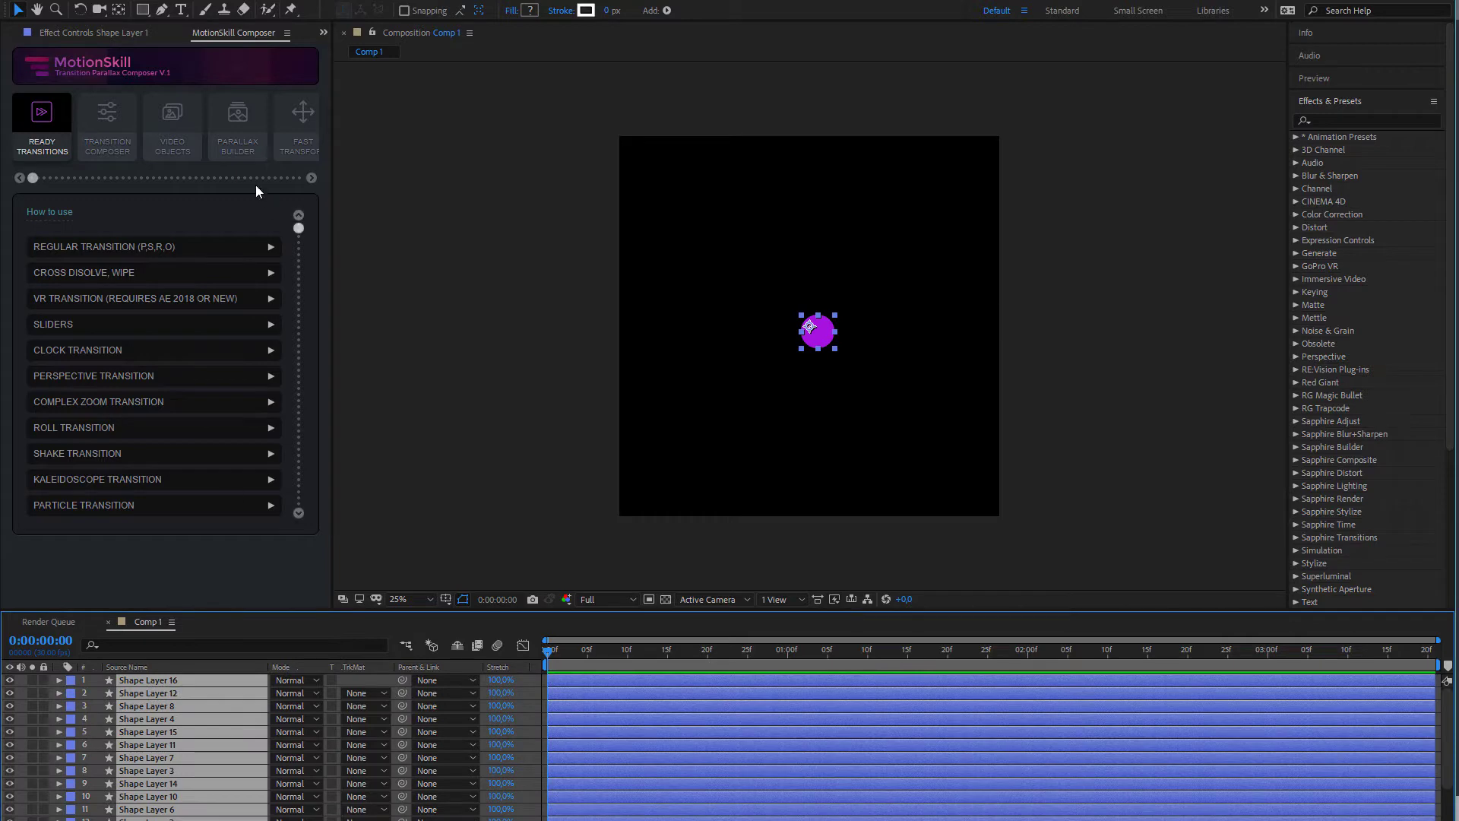
# Set the Bulk Randomizer range to -1000 to 1000 for Position X and Y, limited by composition.
pyautogui.click(284, 146)
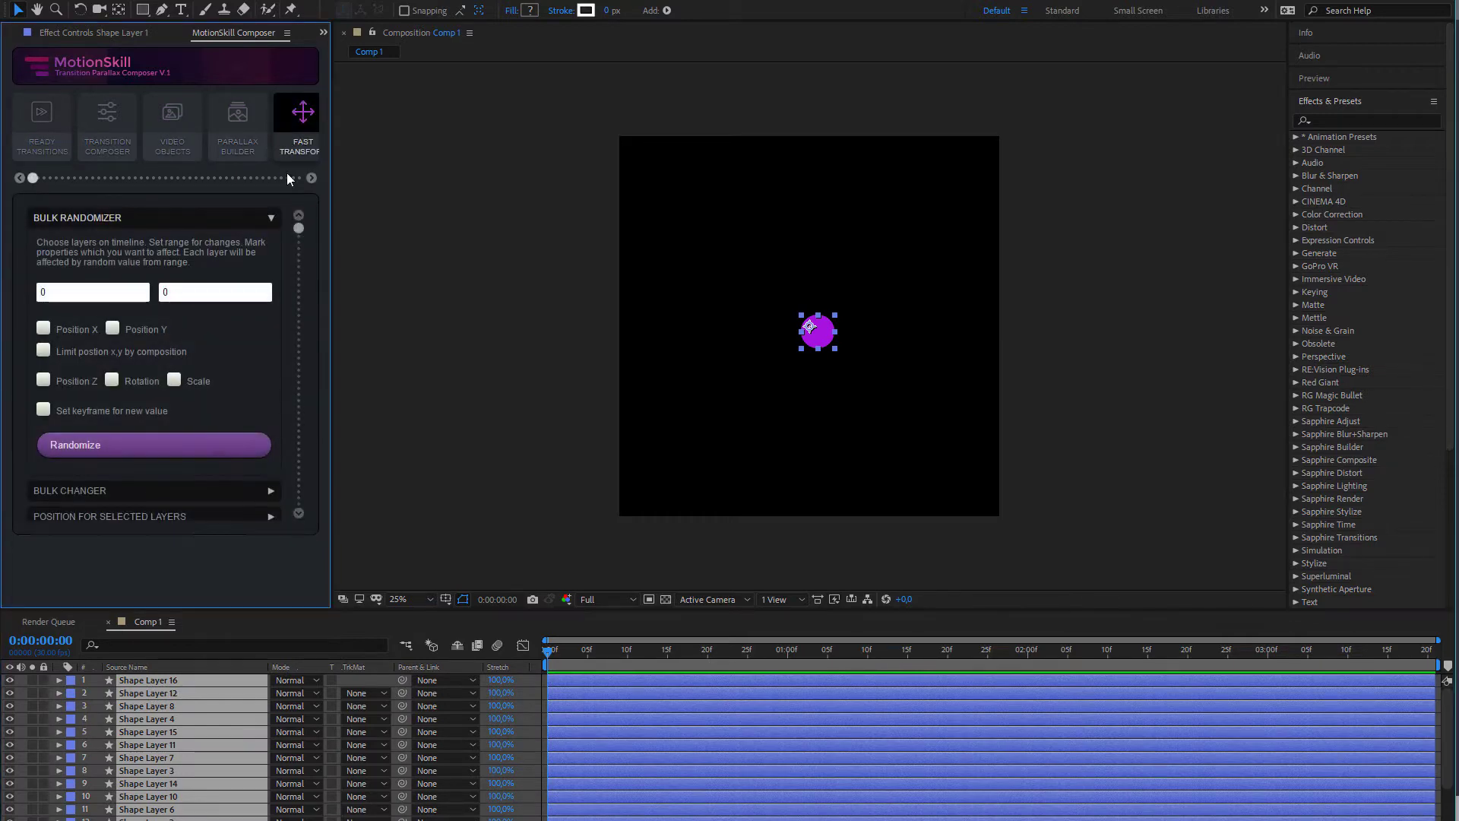
pyautogui.click(173, 219)
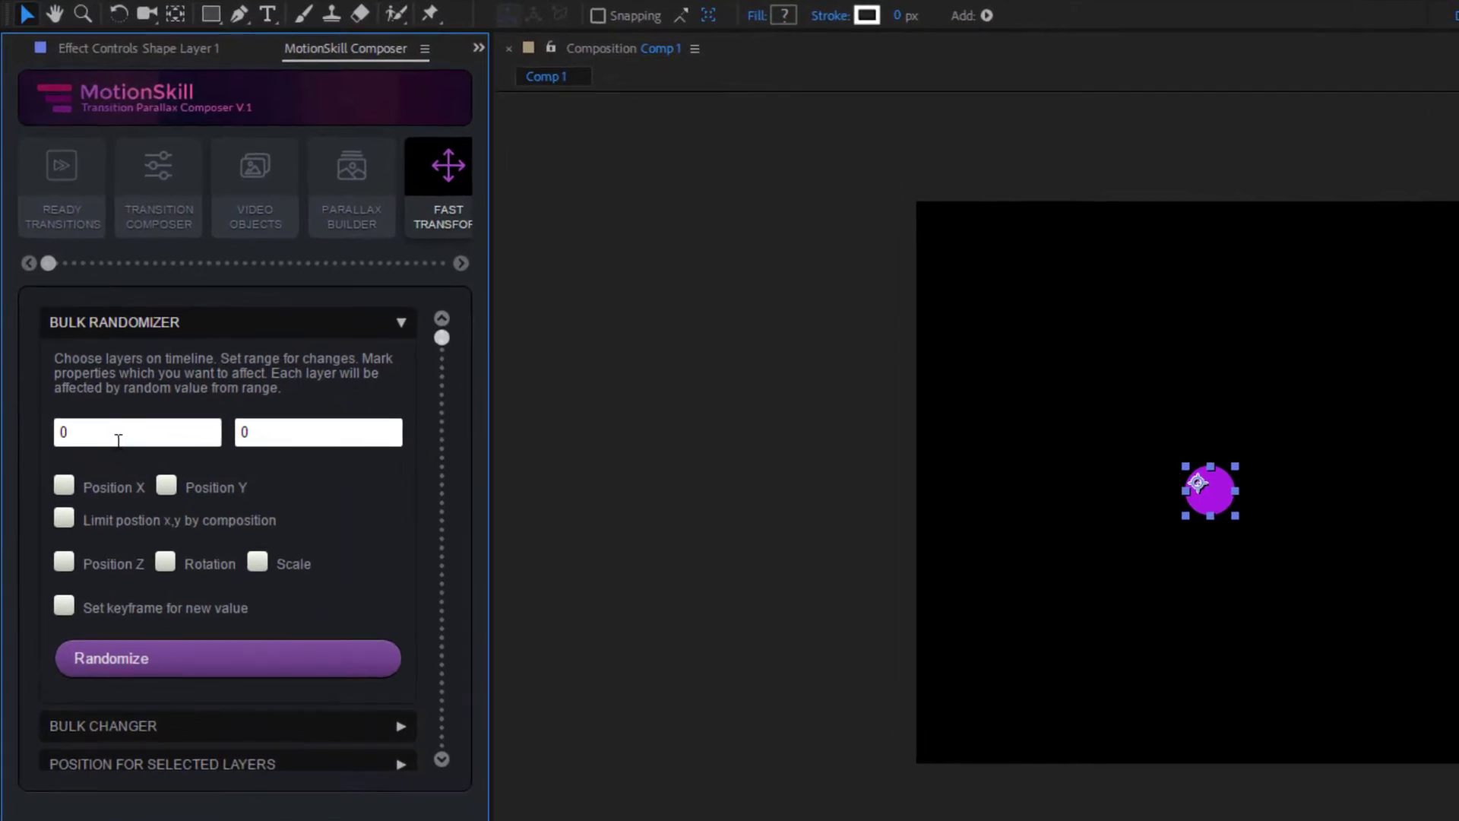
pyautogui.click(66, 291)
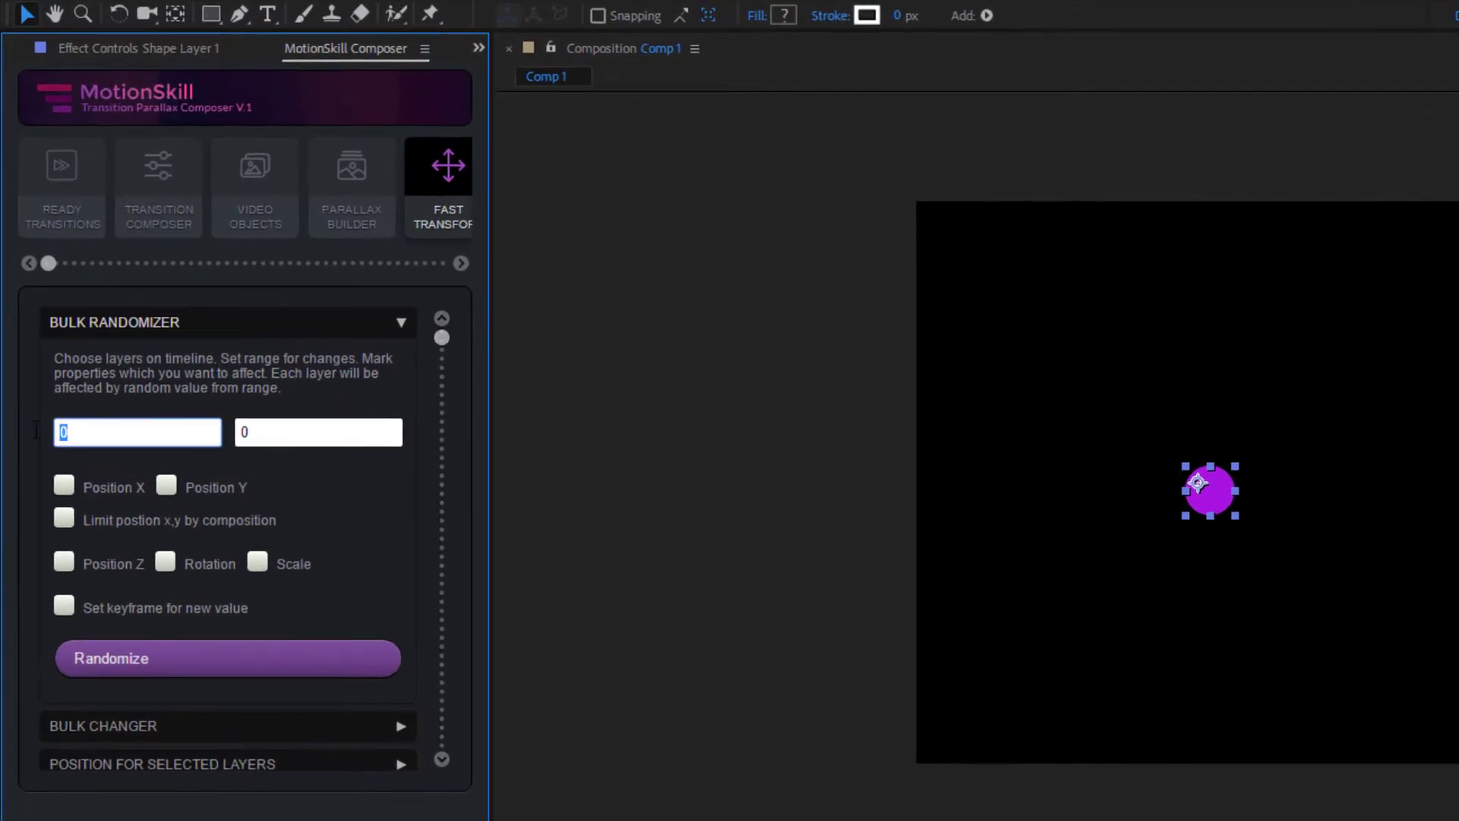
pyautogui.write('000')
pyautogui.click(276, 429)
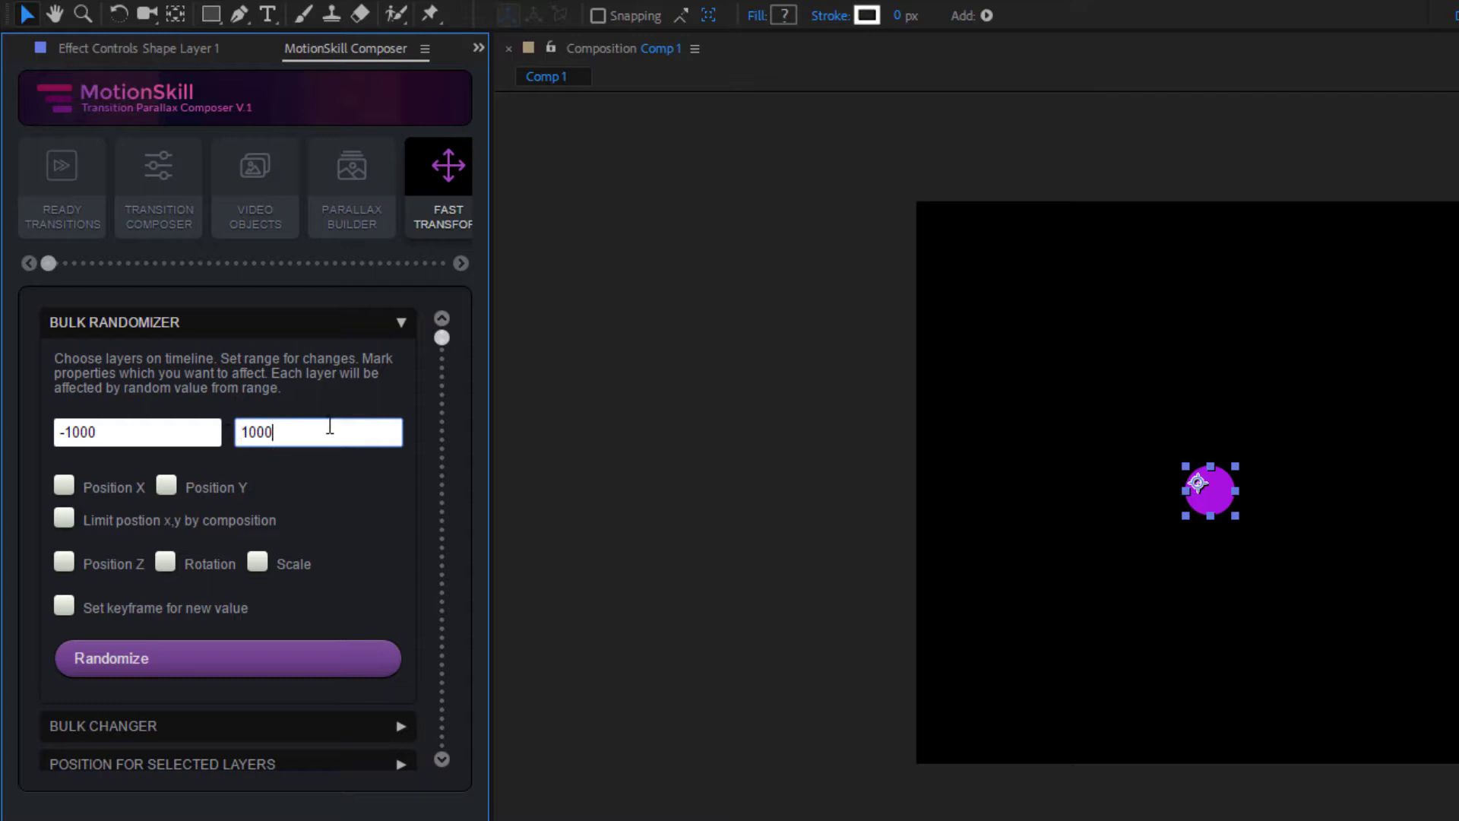
pyautogui.click(66, 486)
pyautogui.click(65, 520)
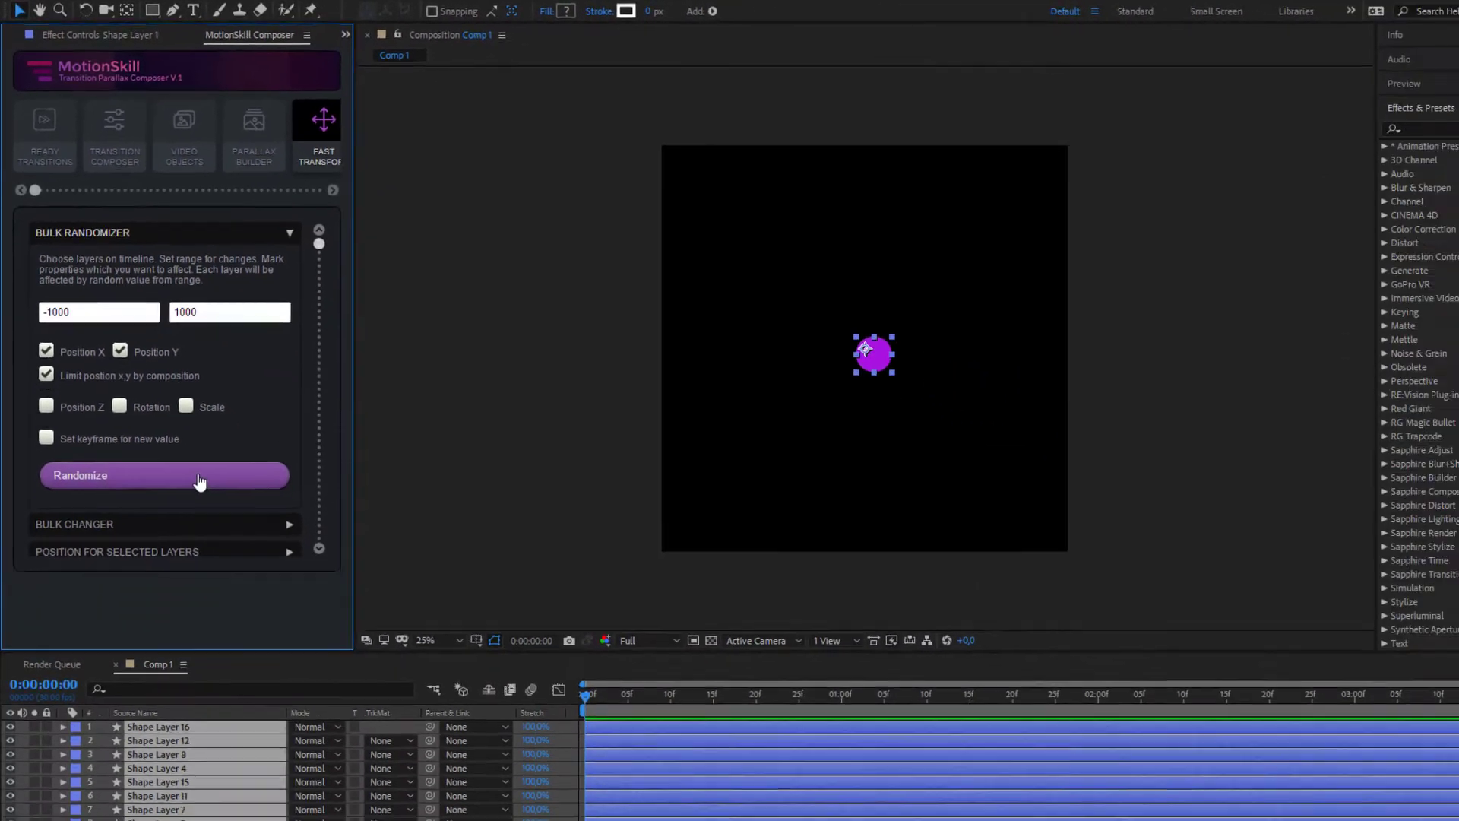
# Randomize the circle positions, reshuffling them several times.
pyautogui.click(218, 524)
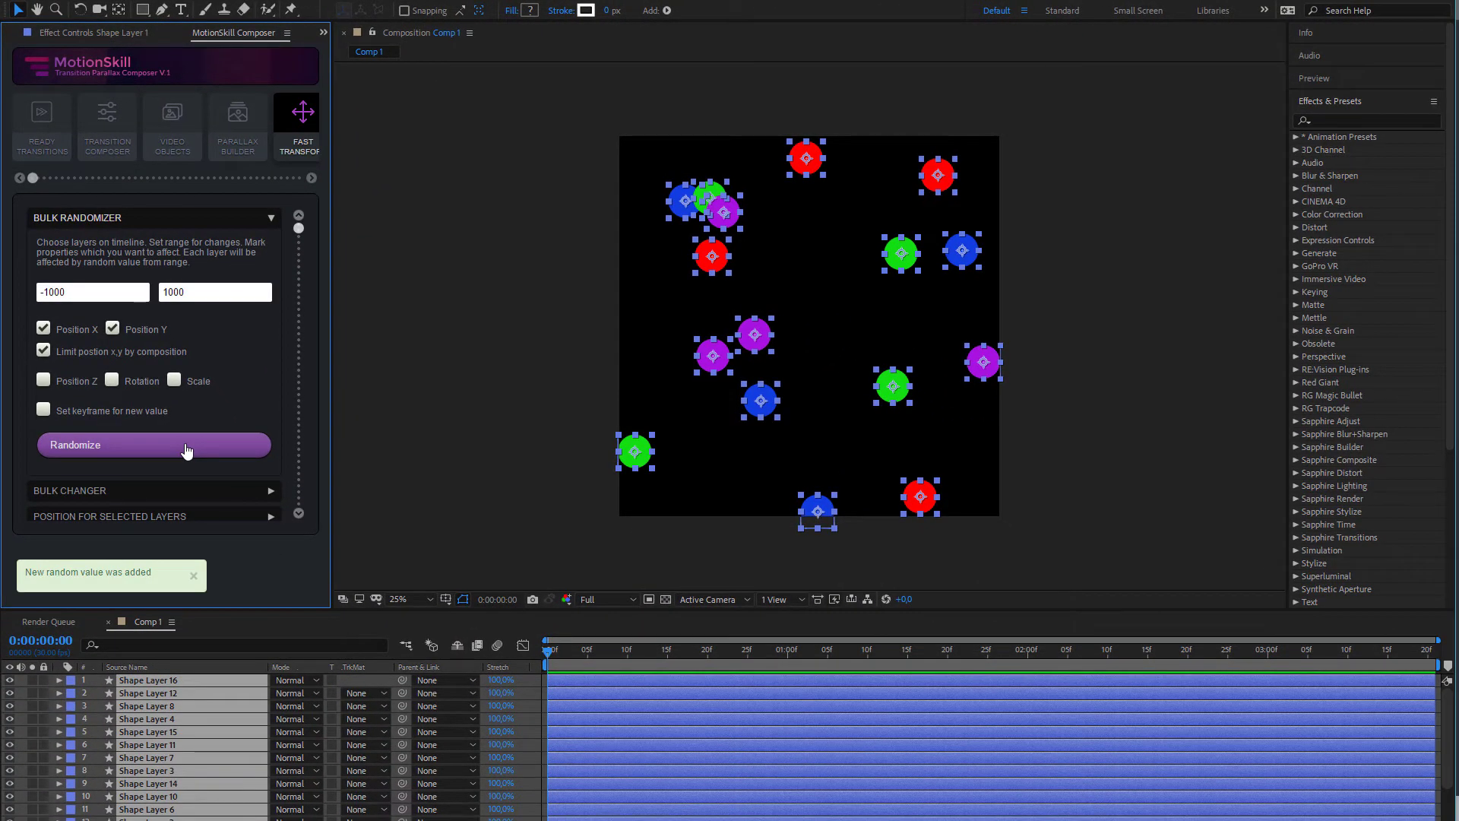
pyautogui.click(186, 445)
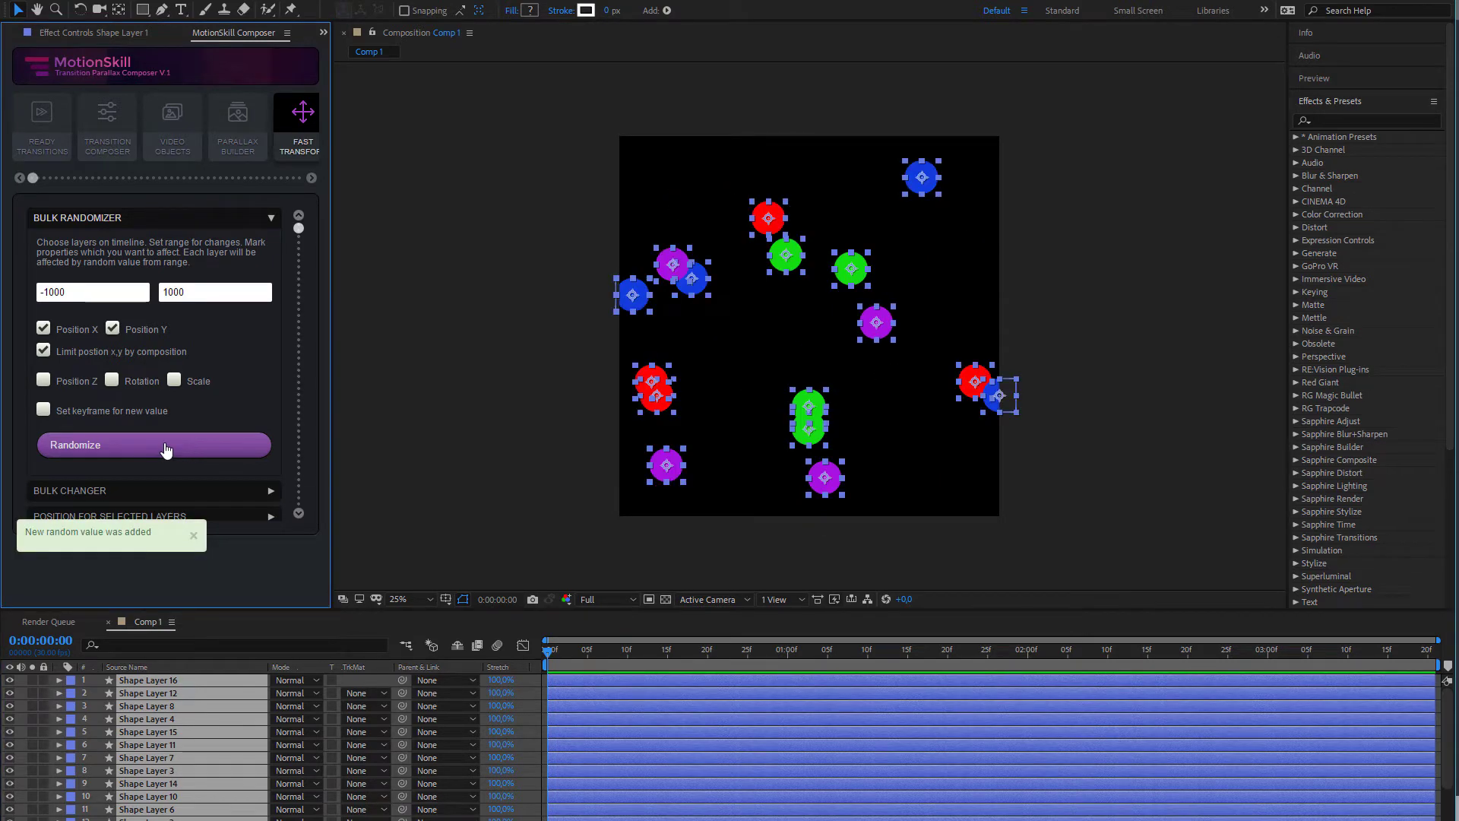
pyautogui.click(166, 445)
pyautogui.click(167, 447)
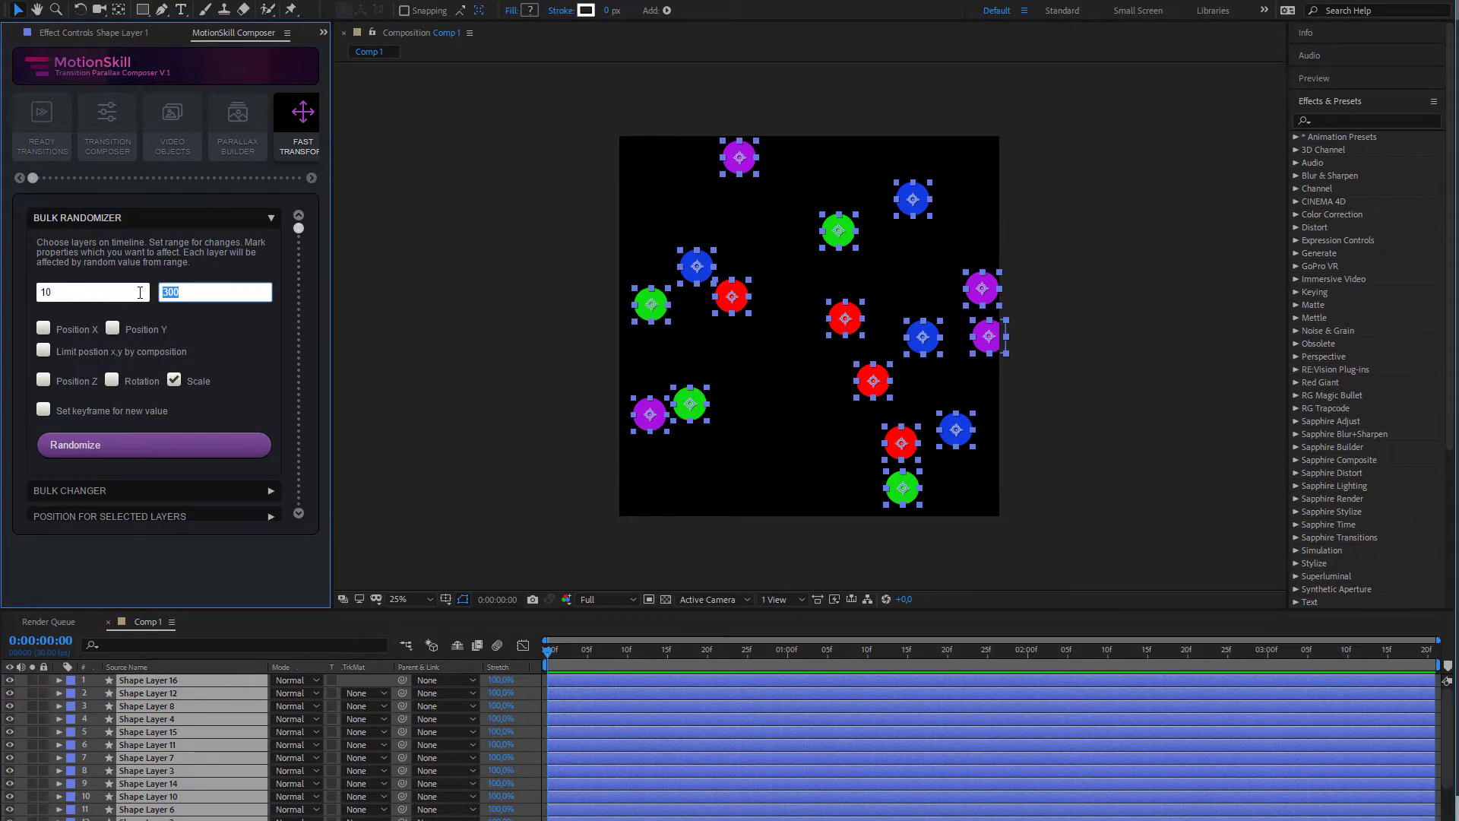
# Randomize circle scale from 10 to 50, then randomize Position Z from -500 to 500.
pyautogui.write('0')
pyautogui.click(202, 447)
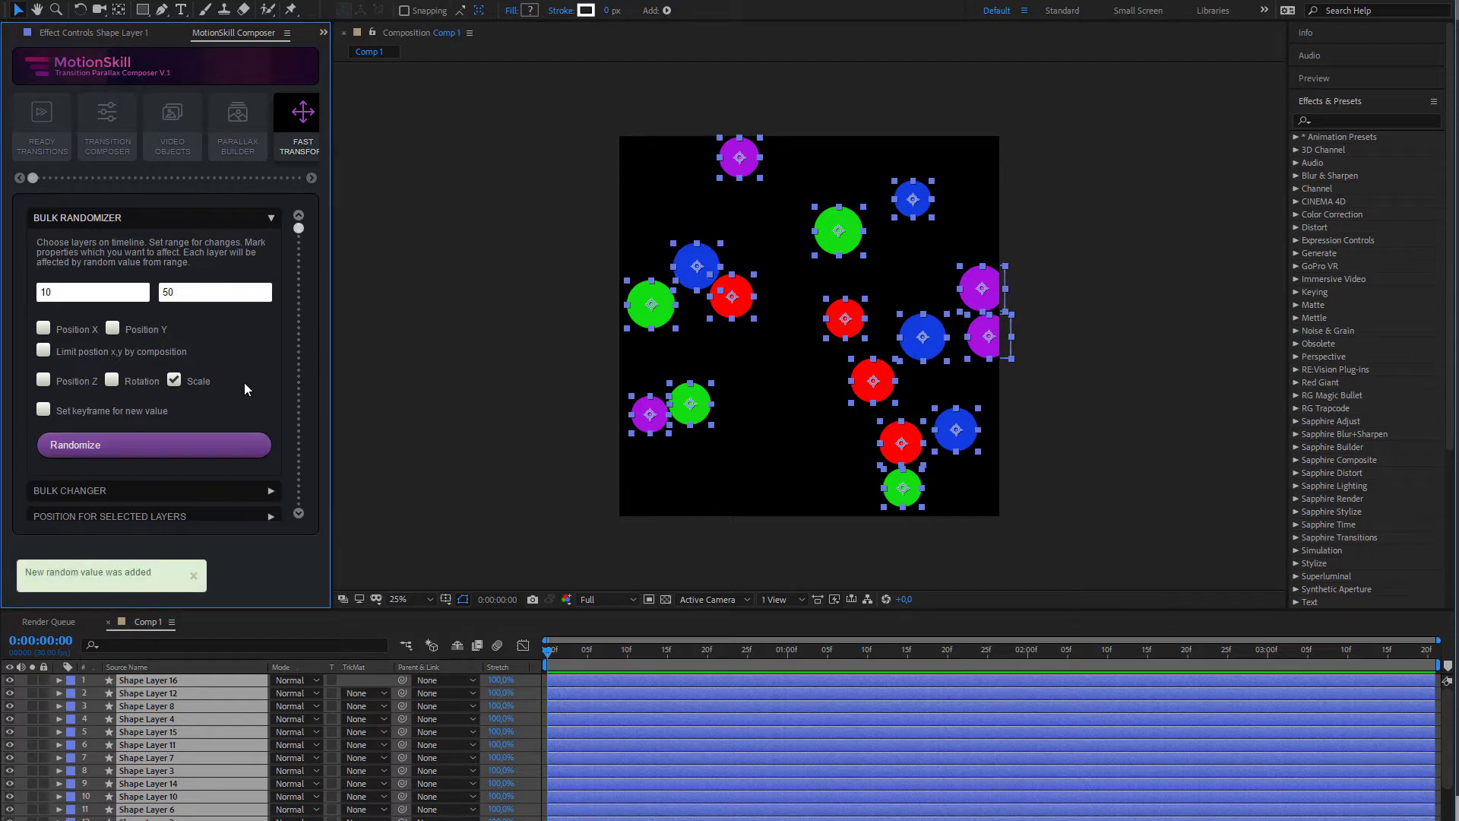
pyautogui.click(44, 380)
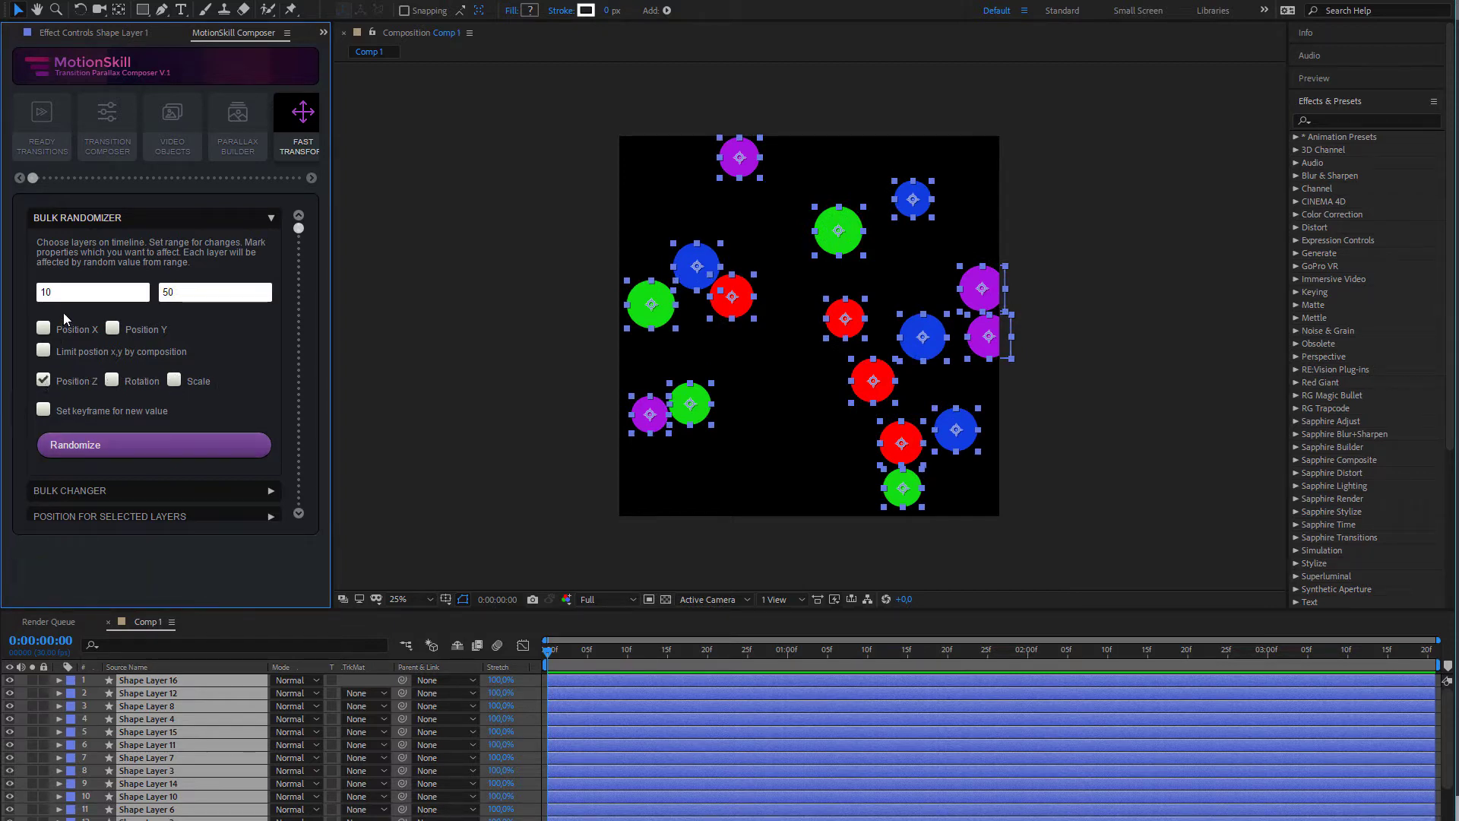
pyautogui.moveTo(55, 292); pyautogui.dragTo(22, 295)
pyautogui.write('-500')
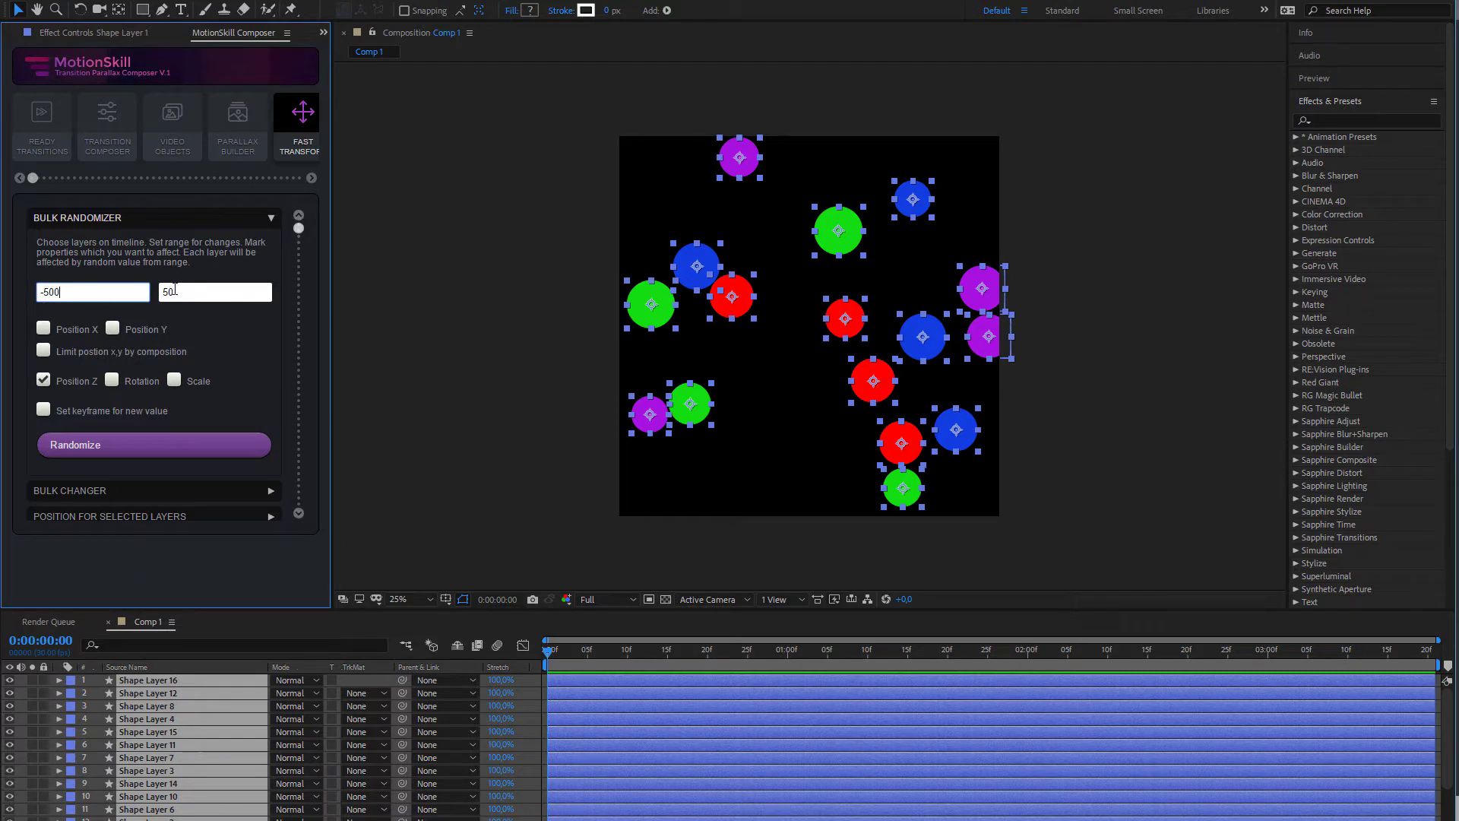
pyautogui.press('Tab')
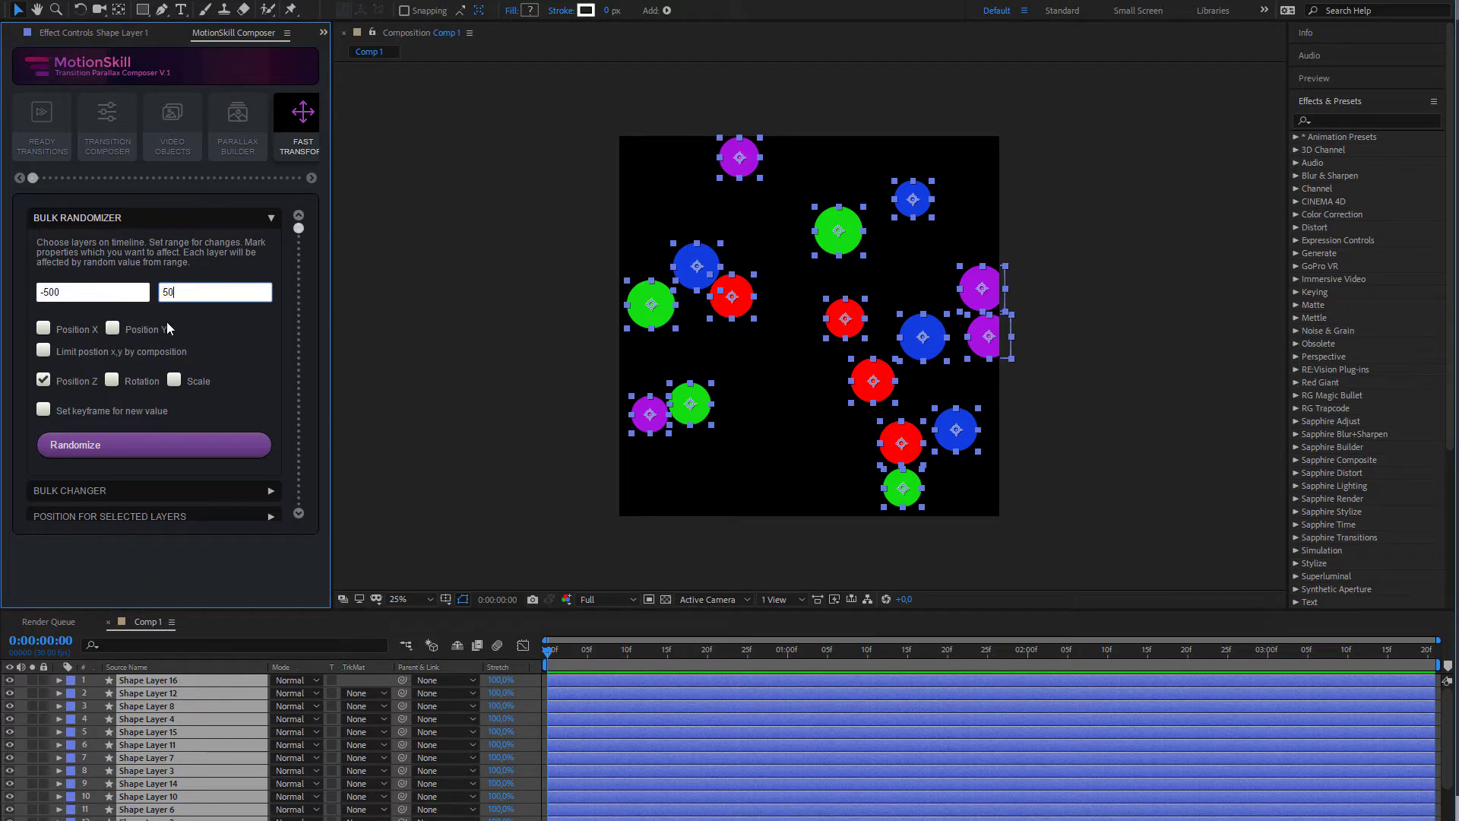
pyautogui.write('0')
pyautogui.click(143, 443)
# Make all circle layers 3D, randomize their depth, then re-randomize with Set keyframe enabled.
pyautogui.press('F4')
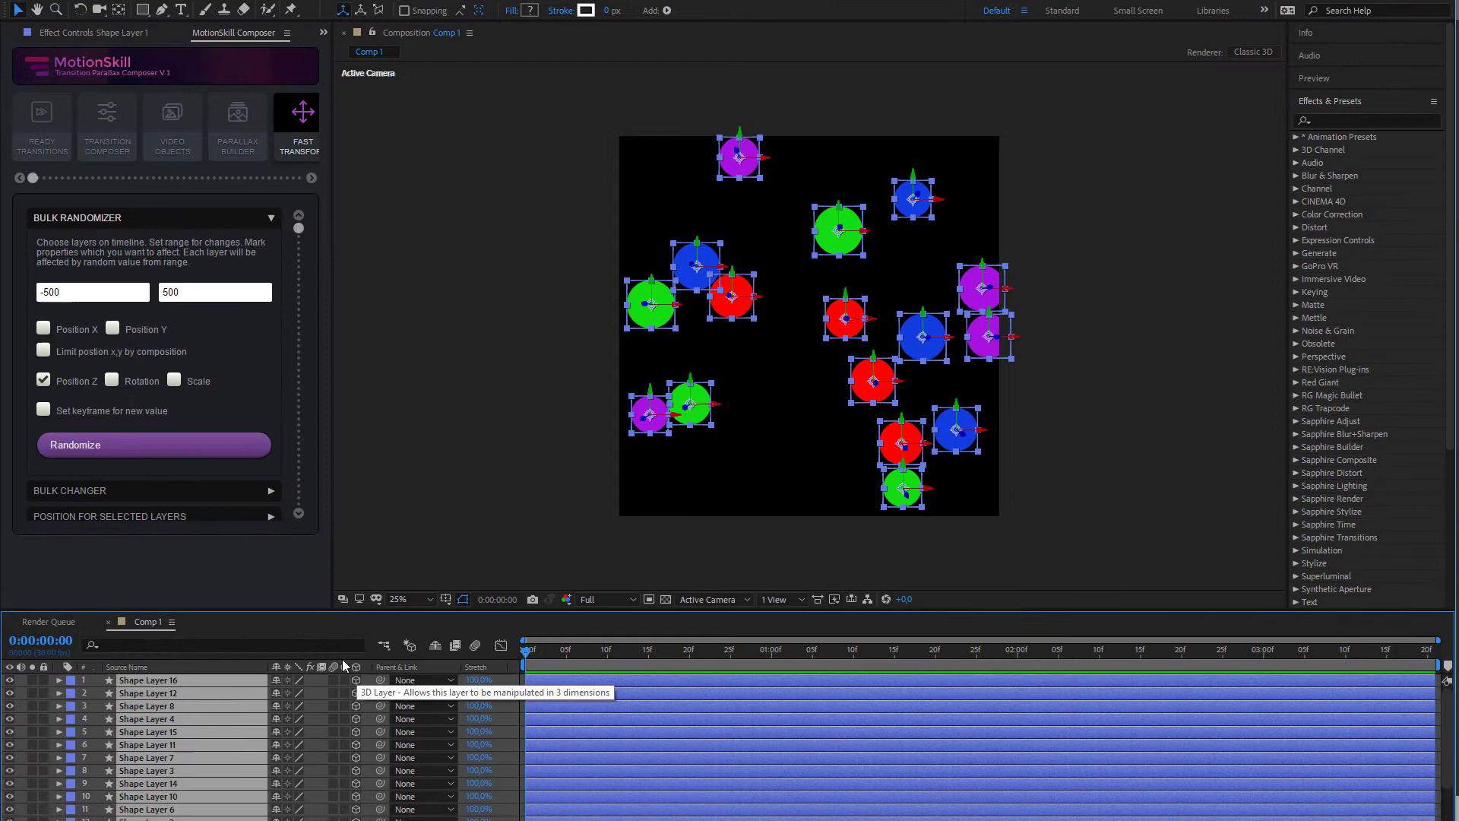
pyautogui.click(90, 449)
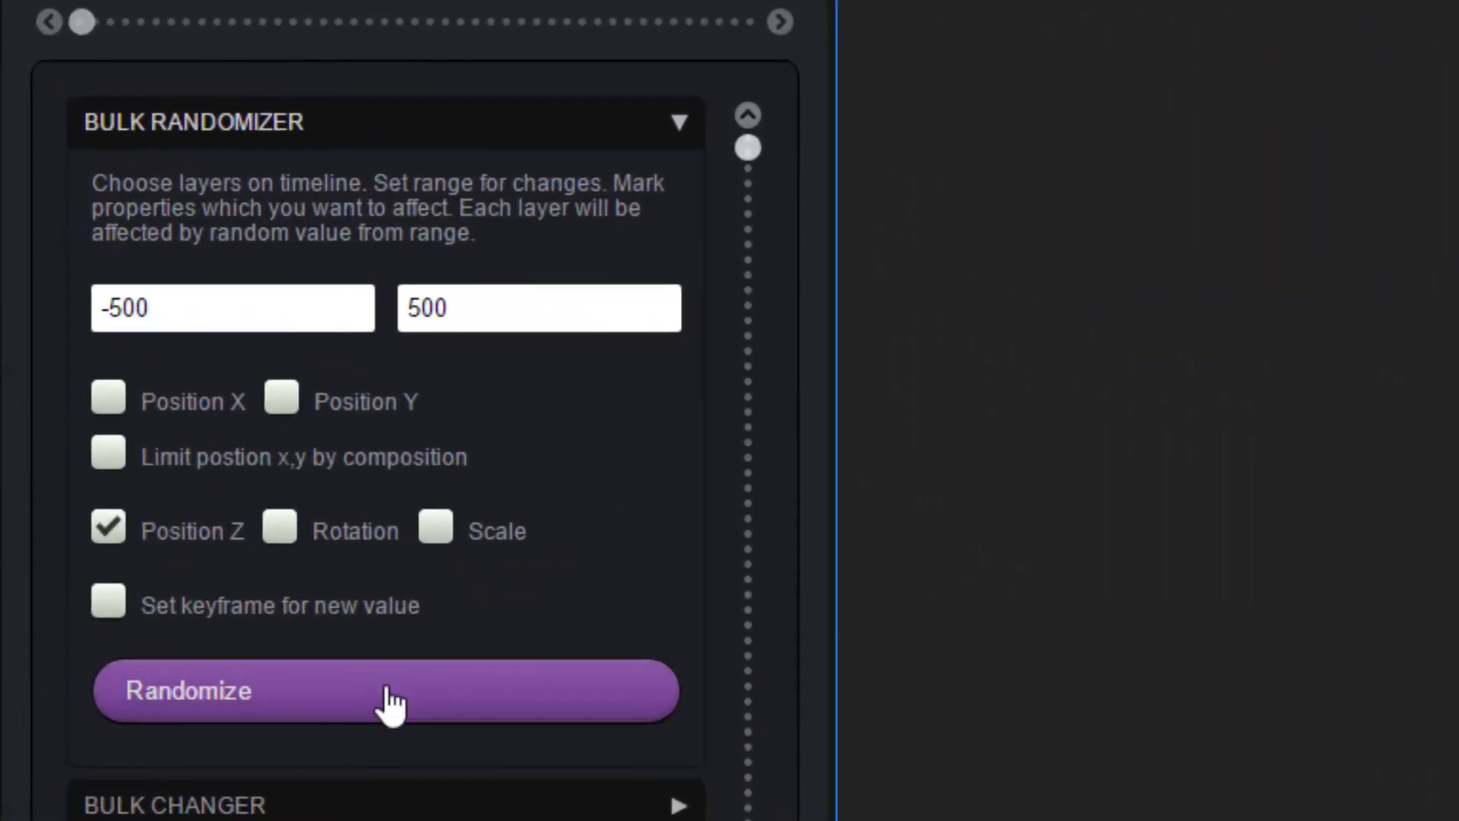
pyautogui.click(108, 608)
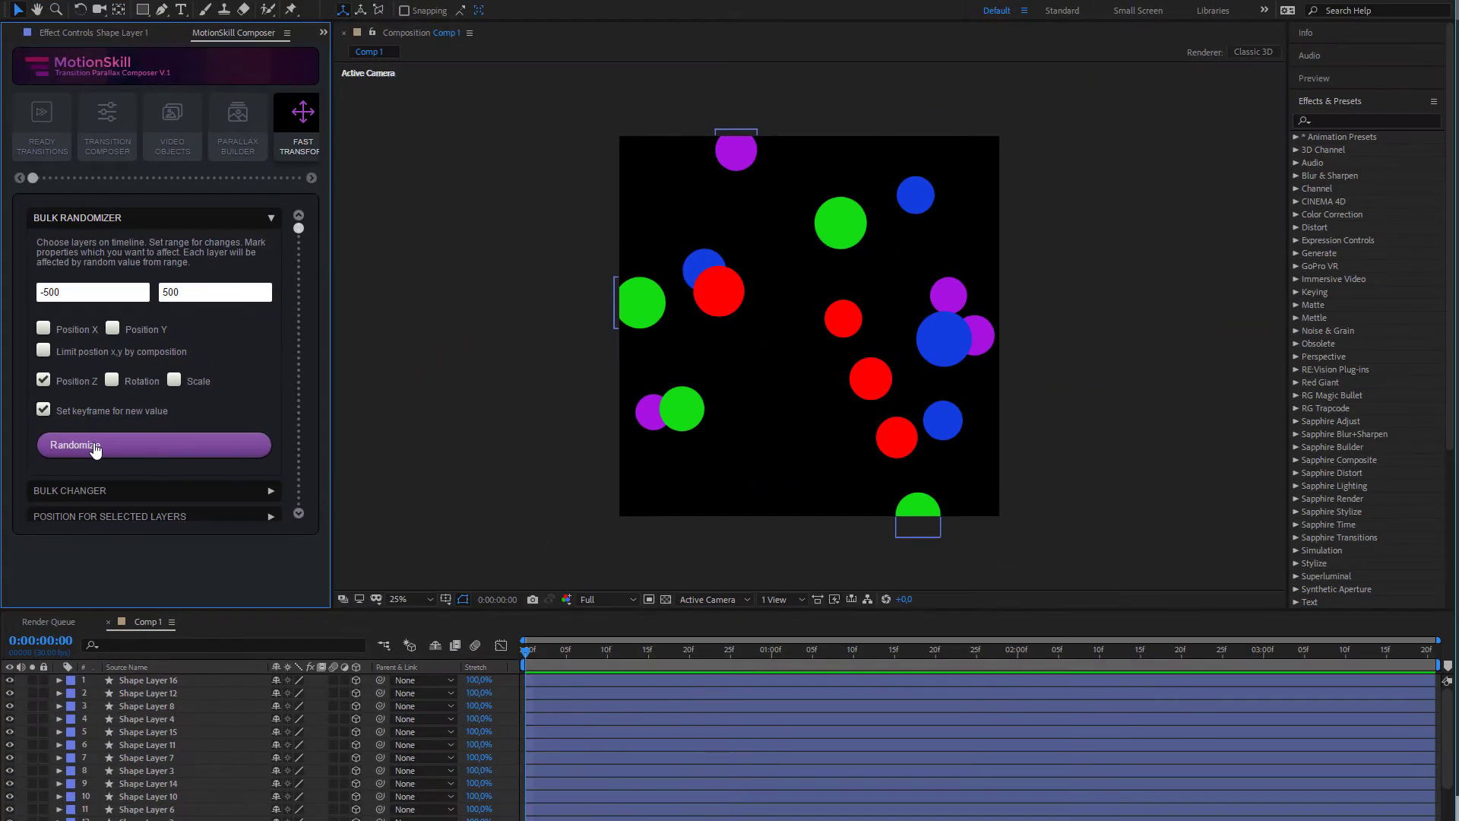
pyautogui.click(95, 448)
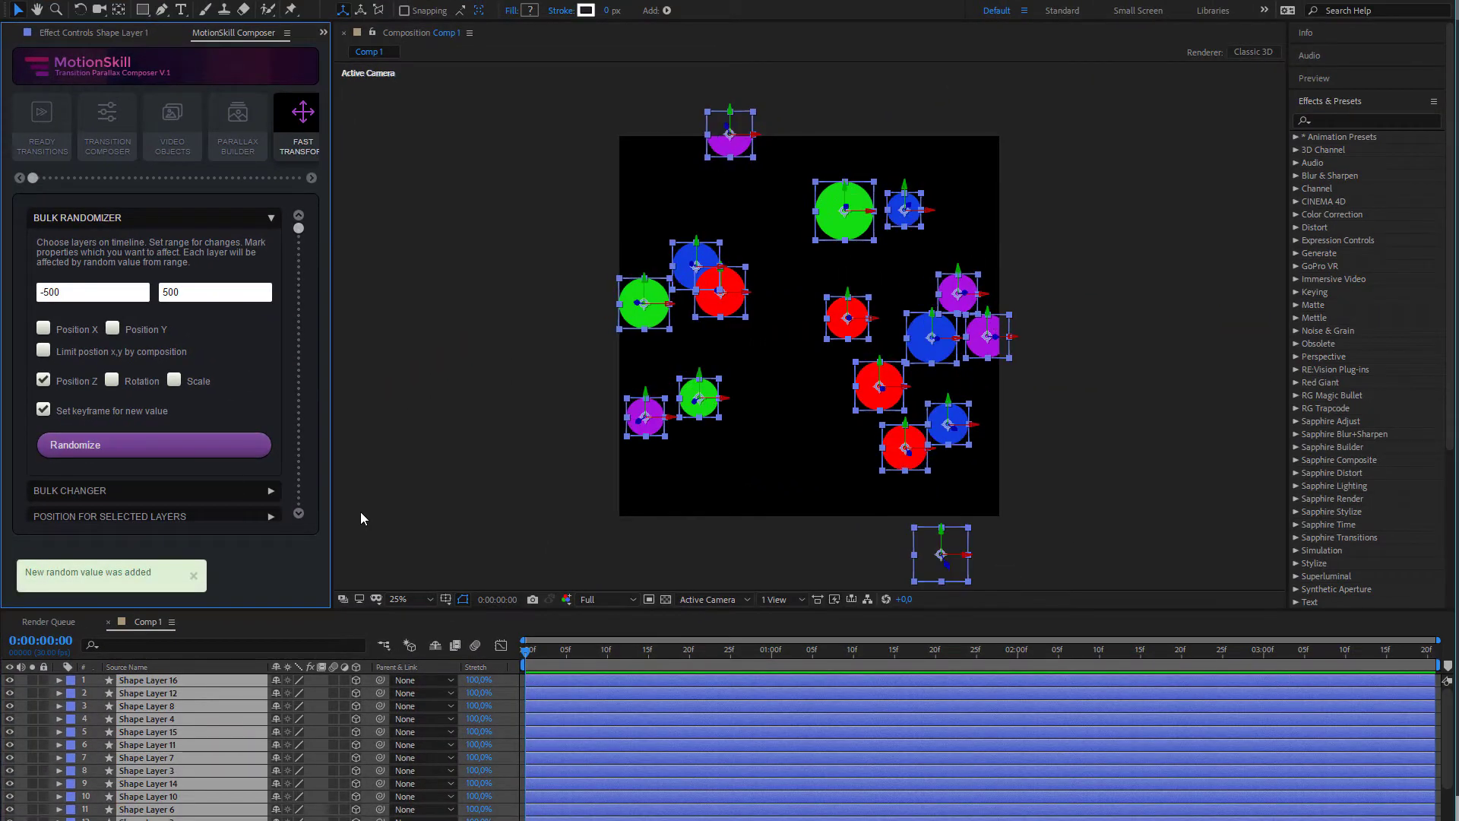
# Move the playhead to 0:00:01:12 and set the randomizer to Position Y, 0 to -500.
pyautogui.click(381, 531)
pyautogui.moveTo(515, 640); pyautogui.dragTo(823, 661)
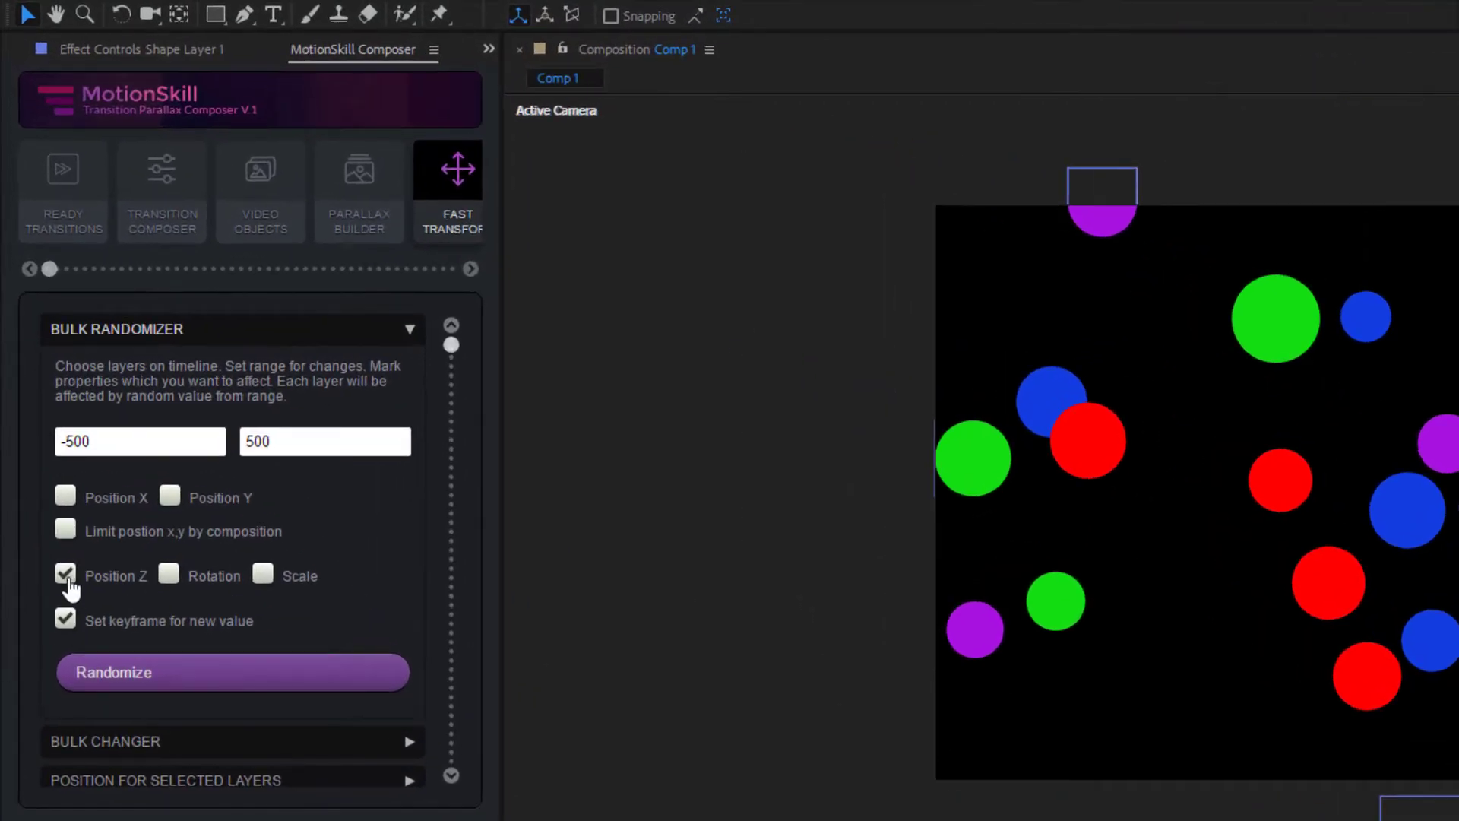
pyautogui.click(43, 379)
pyautogui.moveTo(107, 442); pyautogui.dragTo(11, 449)
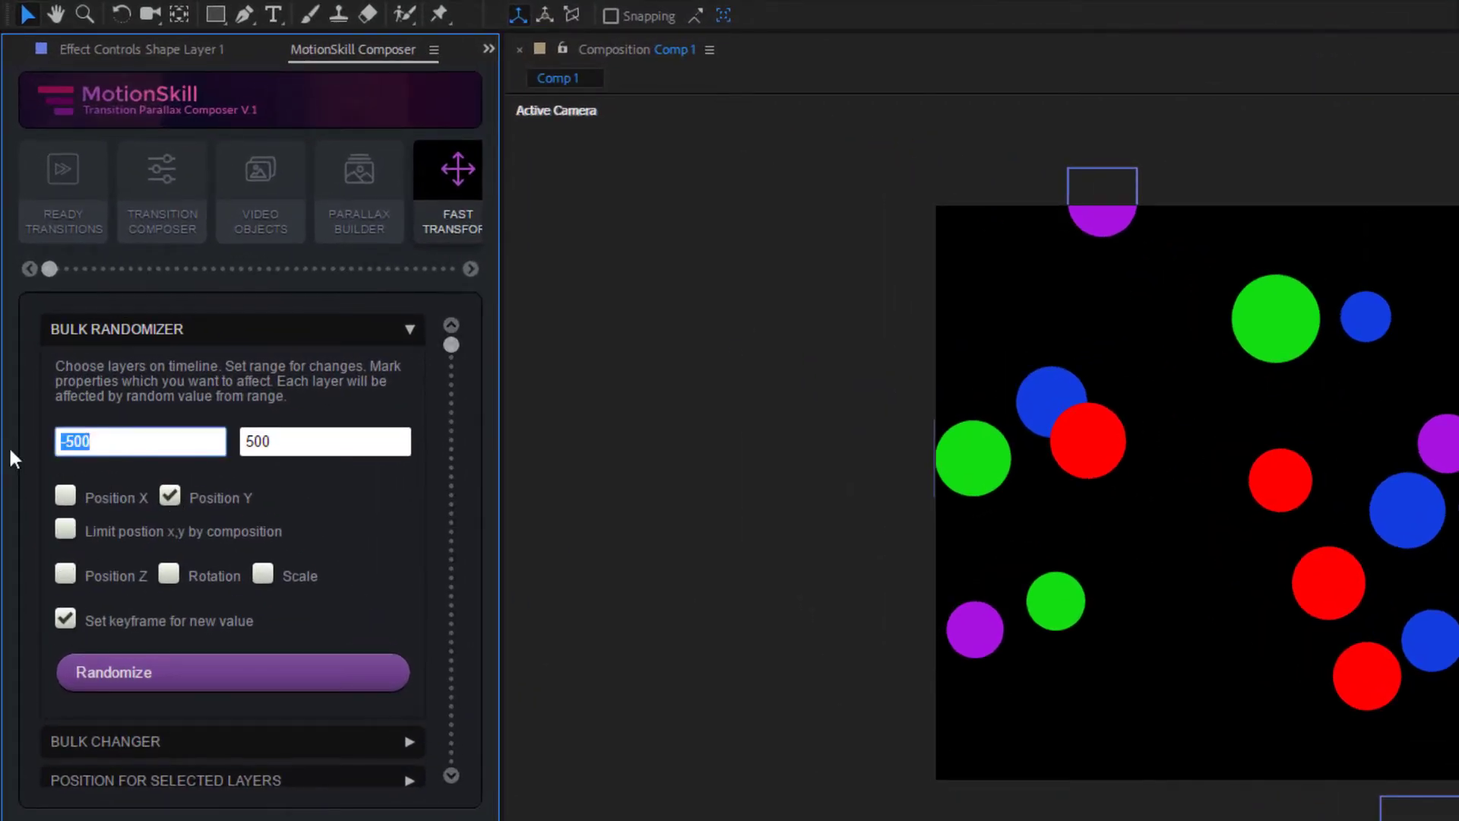
pyautogui.write('0')
pyautogui.click(248, 440)
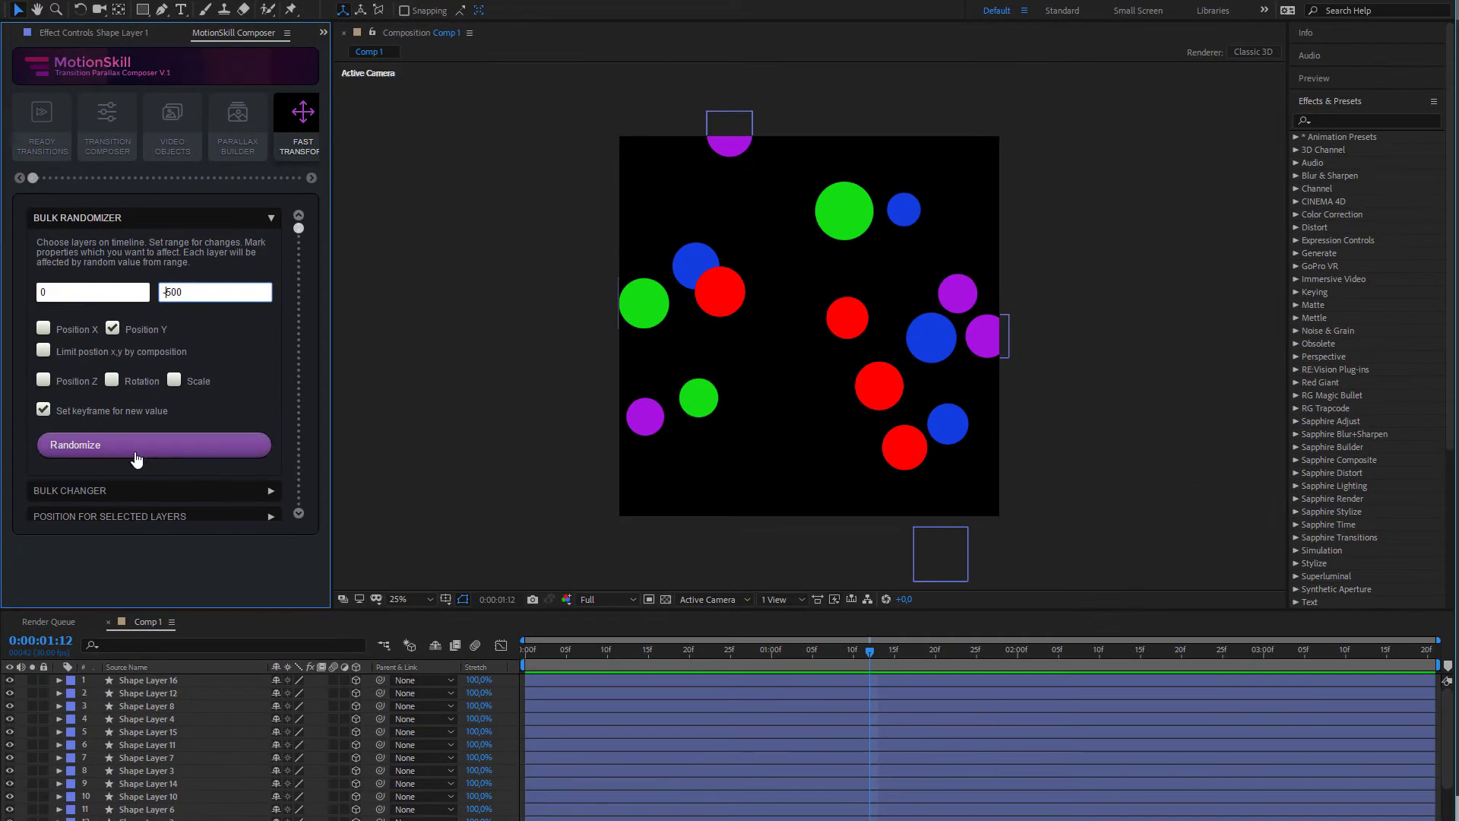
# Keyframe random upward Y offsets on all circles and scrub the timeline to review.
pyautogui.click(198, 790)
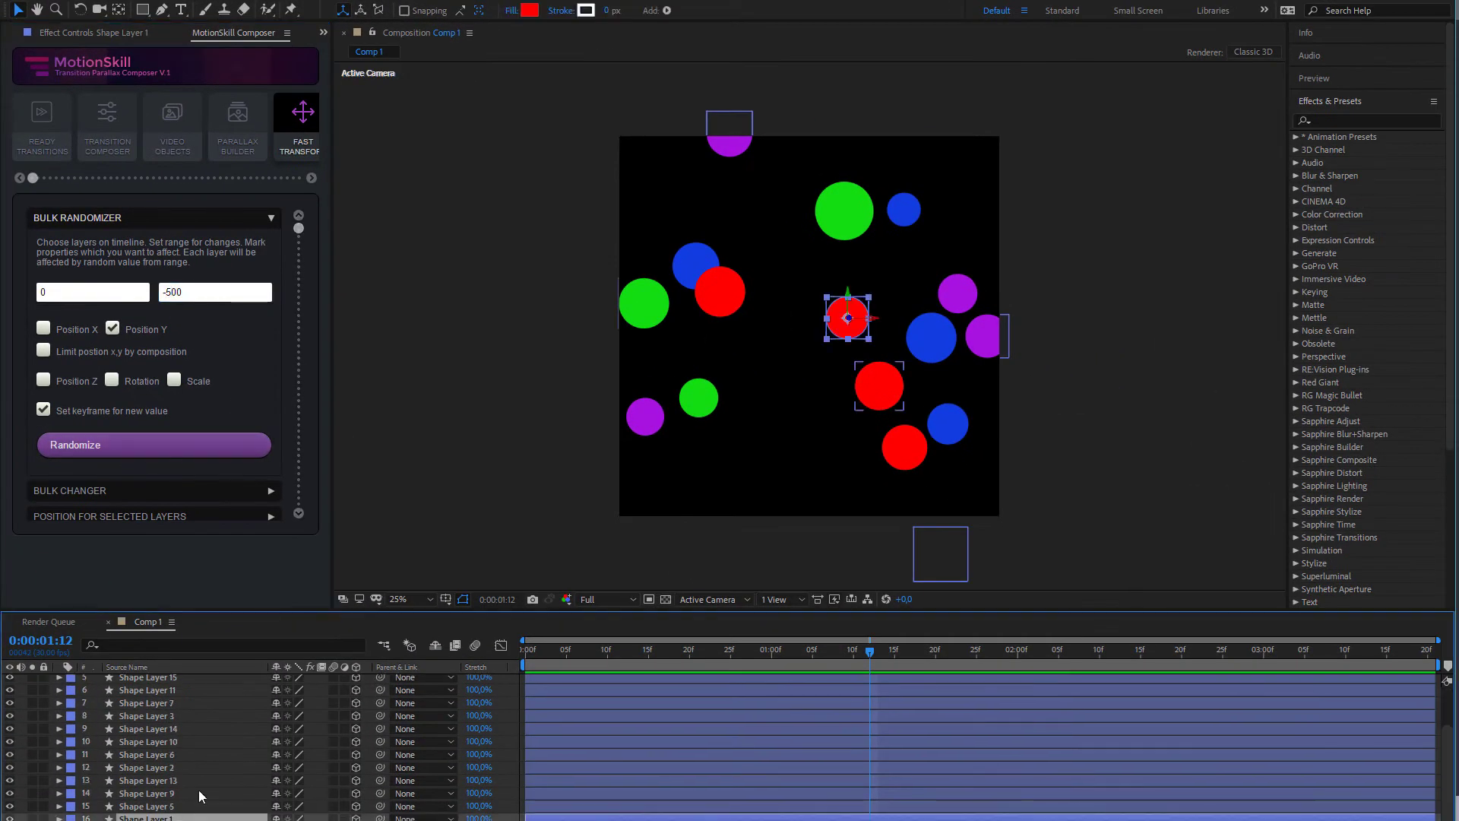
pyautogui.scroll(2, 194, 775)
pyautogui.hotkey('ctrl', 'a')
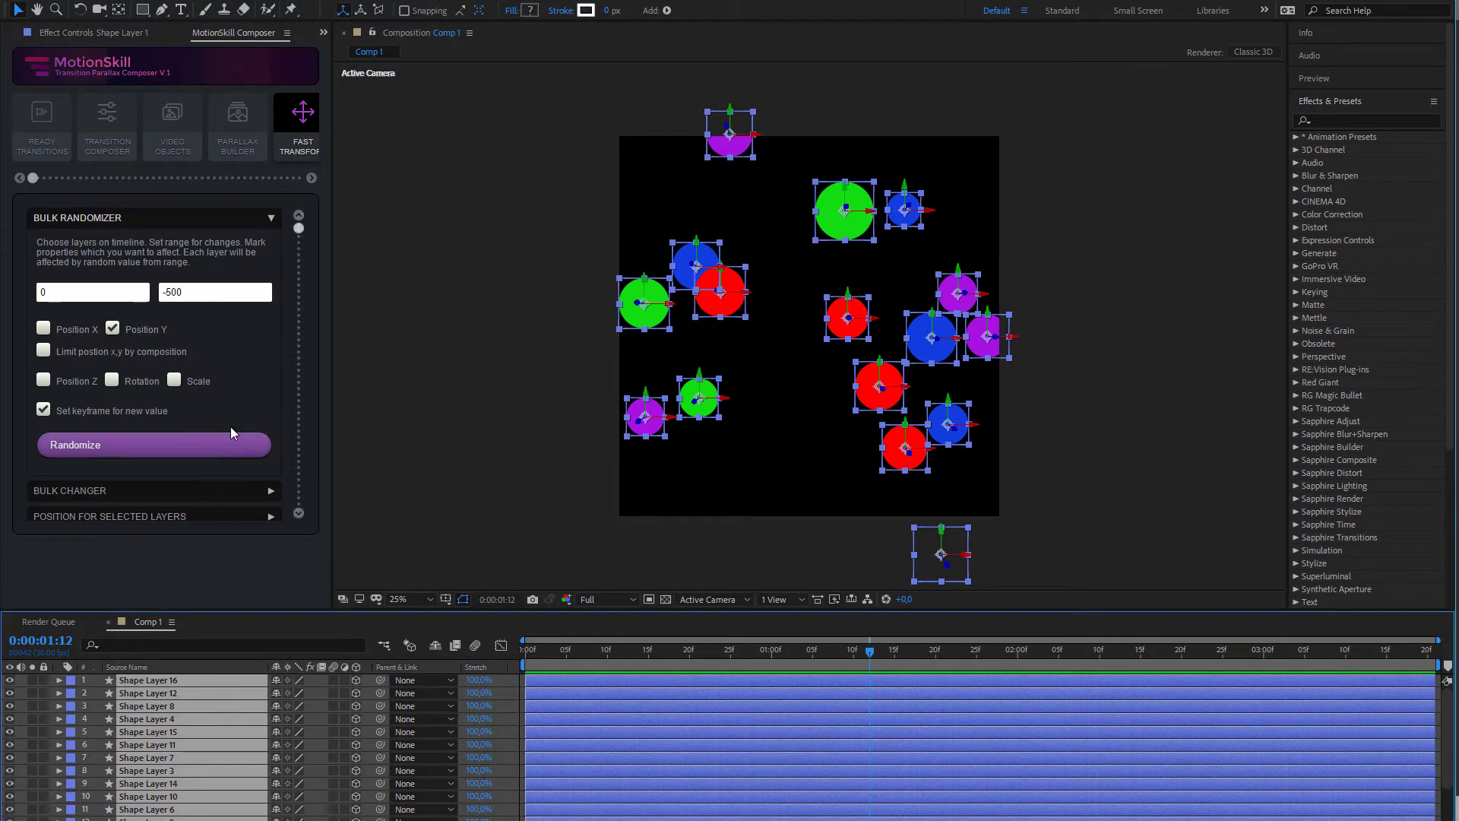
pyautogui.click(160, 449)
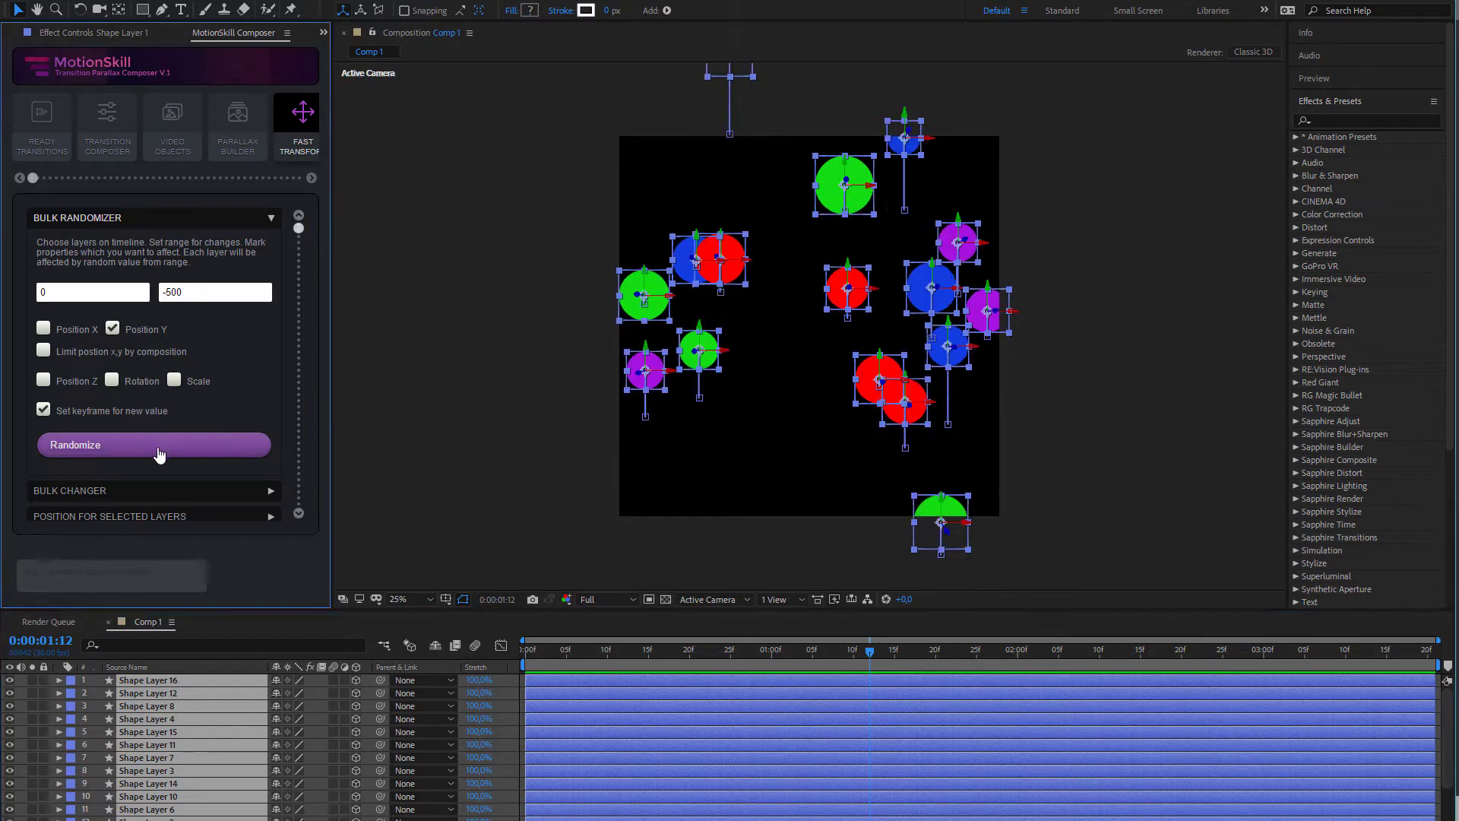
pyautogui.moveTo(524, 654); pyautogui.dragTo(1206, 655)
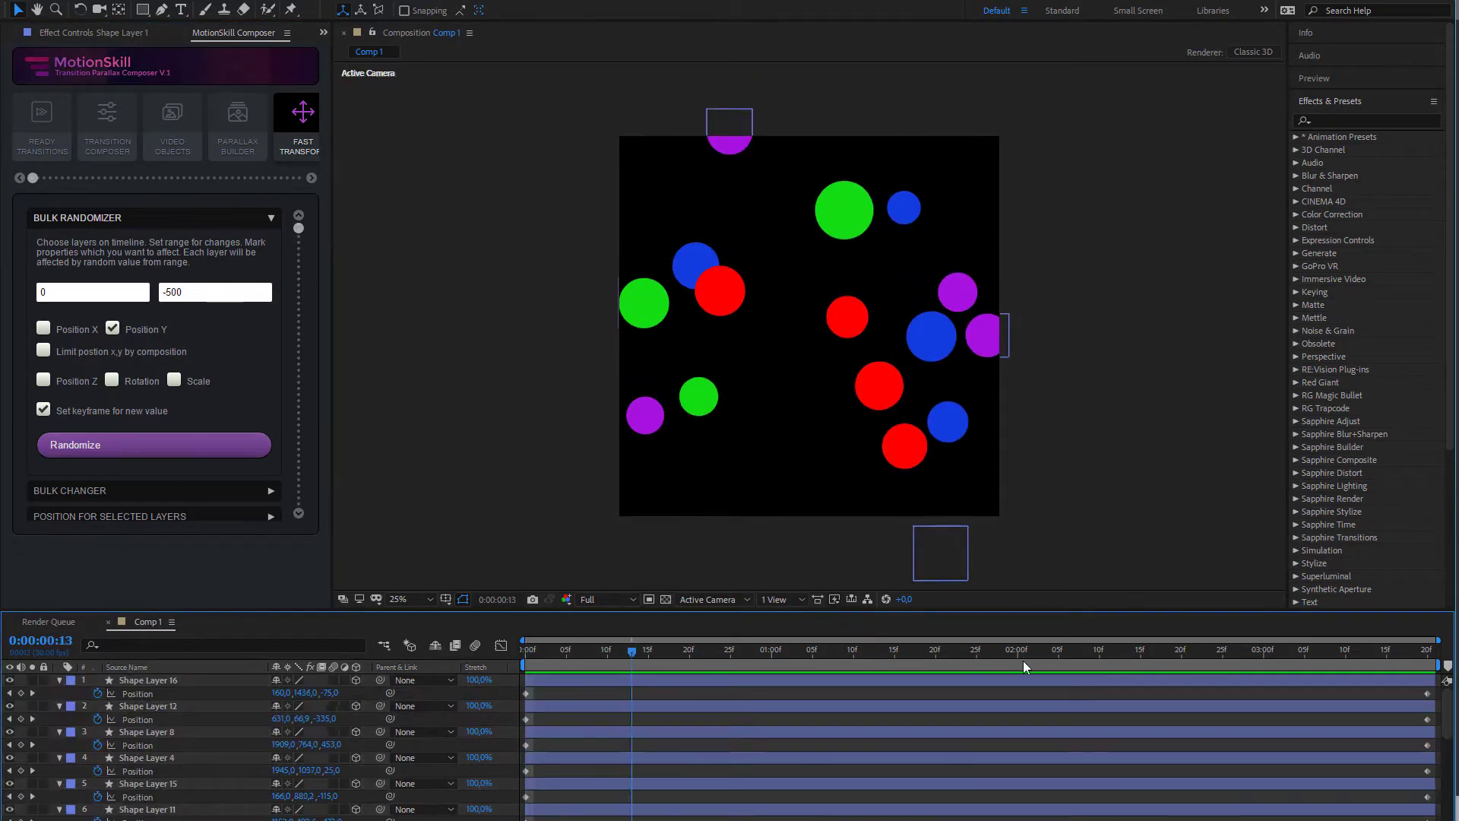
pyautogui.moveTo(979, 655)
pyautogui.mouseDown()
pyautogui.moveTo(531, 662)
pyautogui.moveTo(1165, 653)
pyautogui.moveTo(684, 649)
pyautogui.moveTo(583, 651)
pyautogui.moveTo(1432, 652)
pyautogui.mouseUp()
# Add a Camera with Transition Control from Camera Movement, then preview the composition.
pyautogui.click(847, 289)
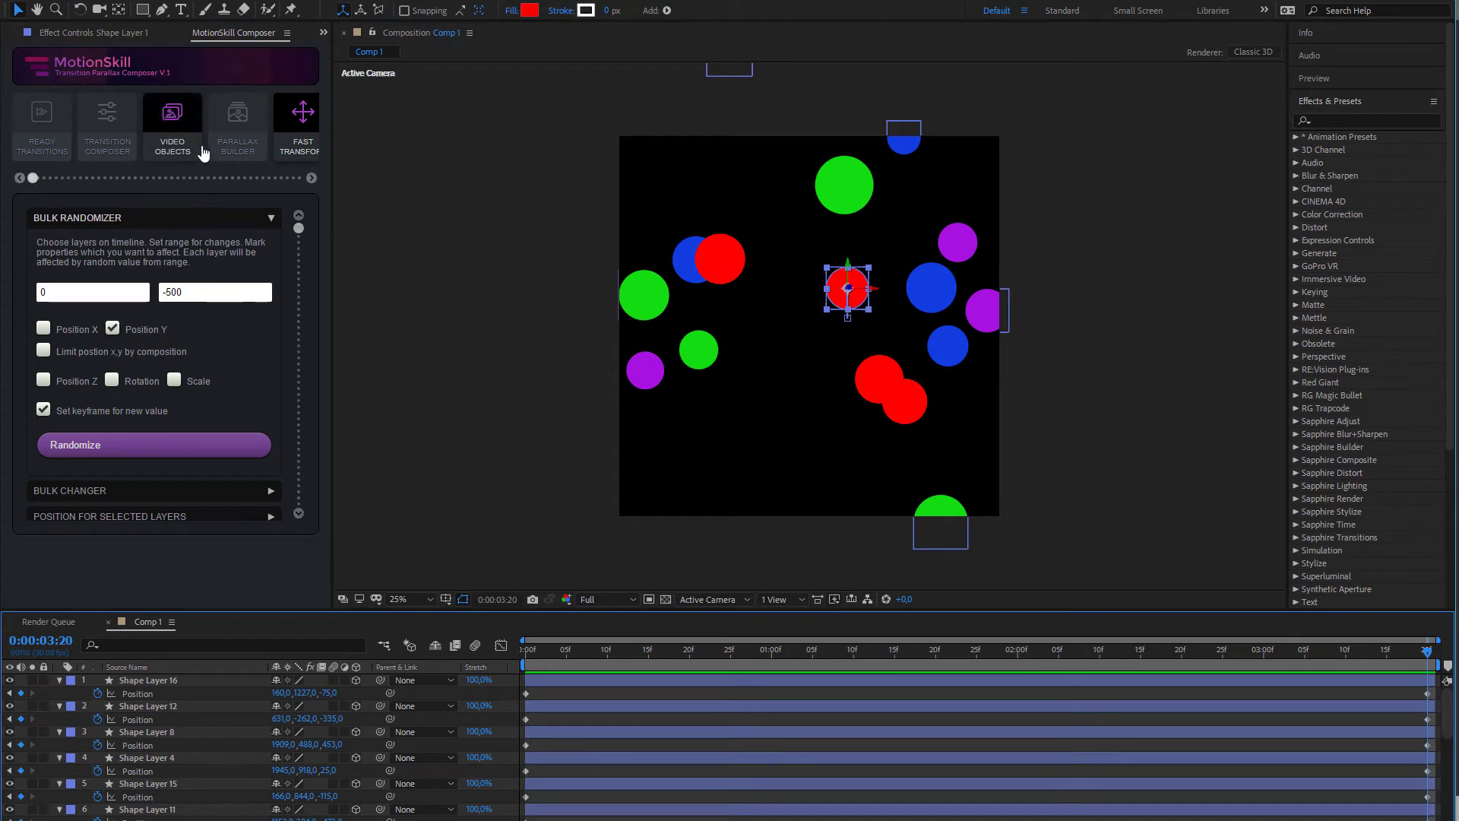
pyautogui.hscroll(3, 203, 136)
pyautogui.hscroll(2, 202, 144)
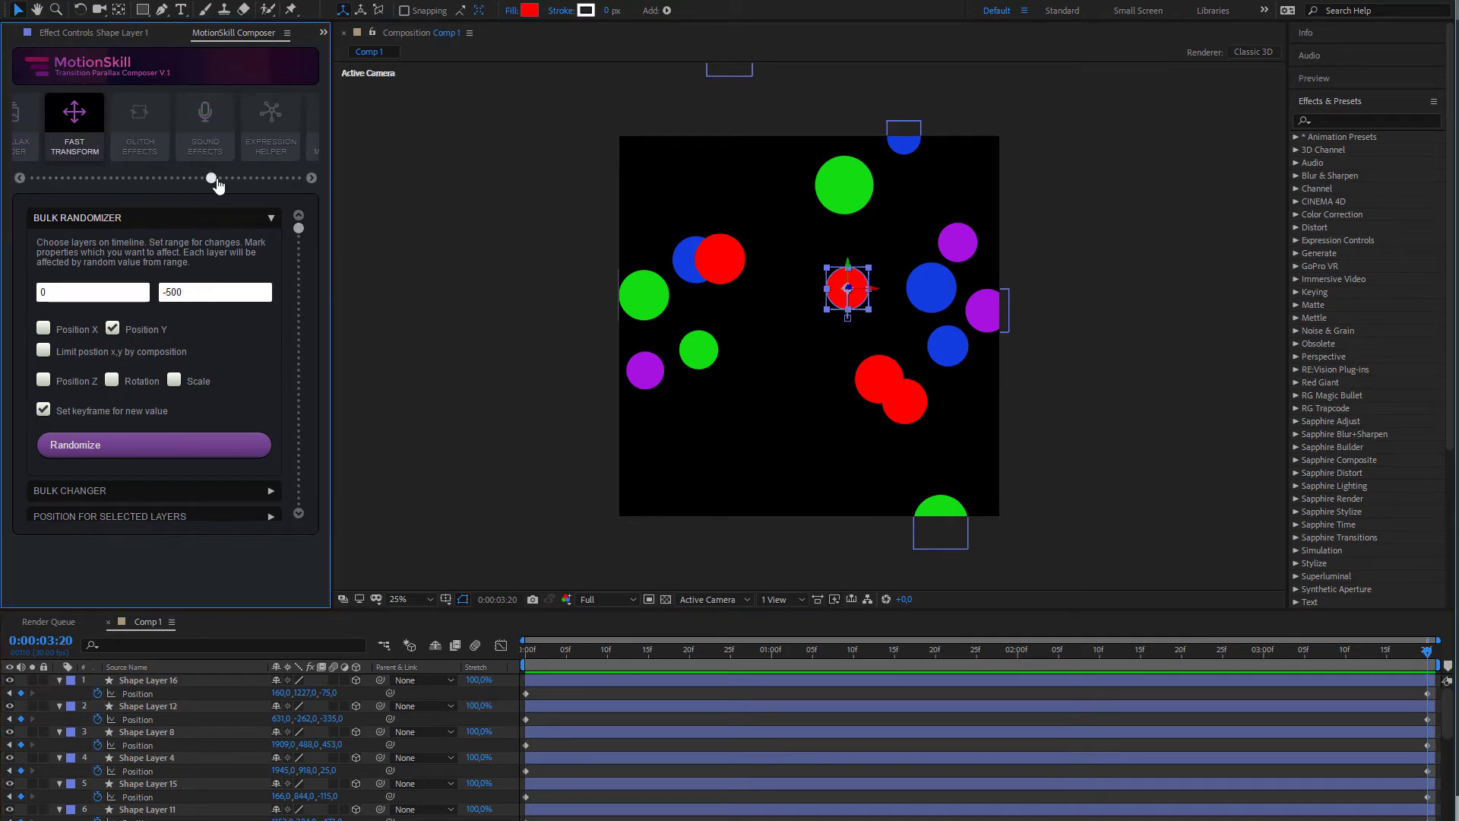
pyautogui.hscroll(2, 213, 144)
pyautogui.click(227, 129)
pyautogui.click(146, 218)
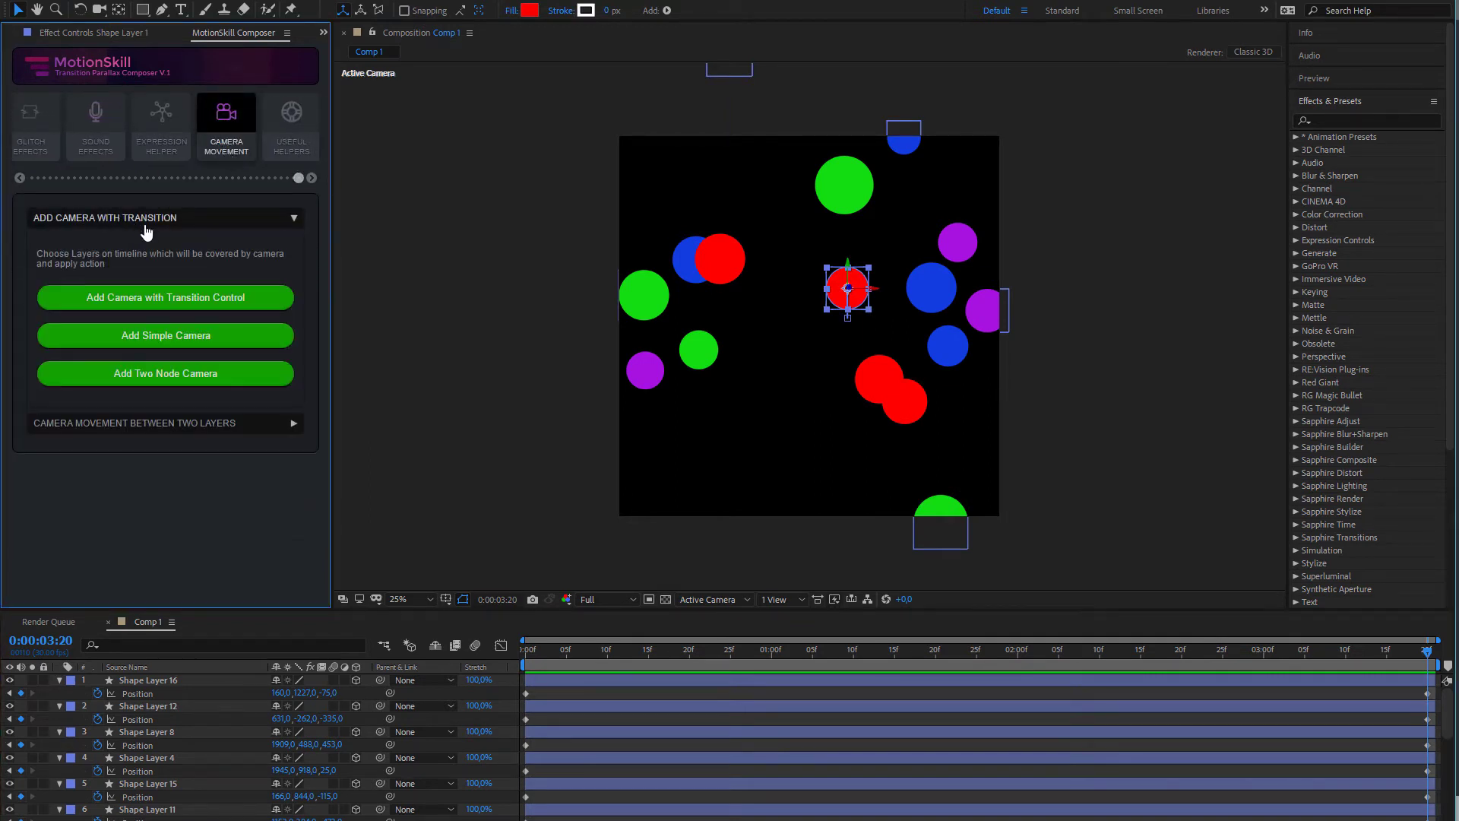
pyautogui.click(167, 298)
pyautogui.press('space')
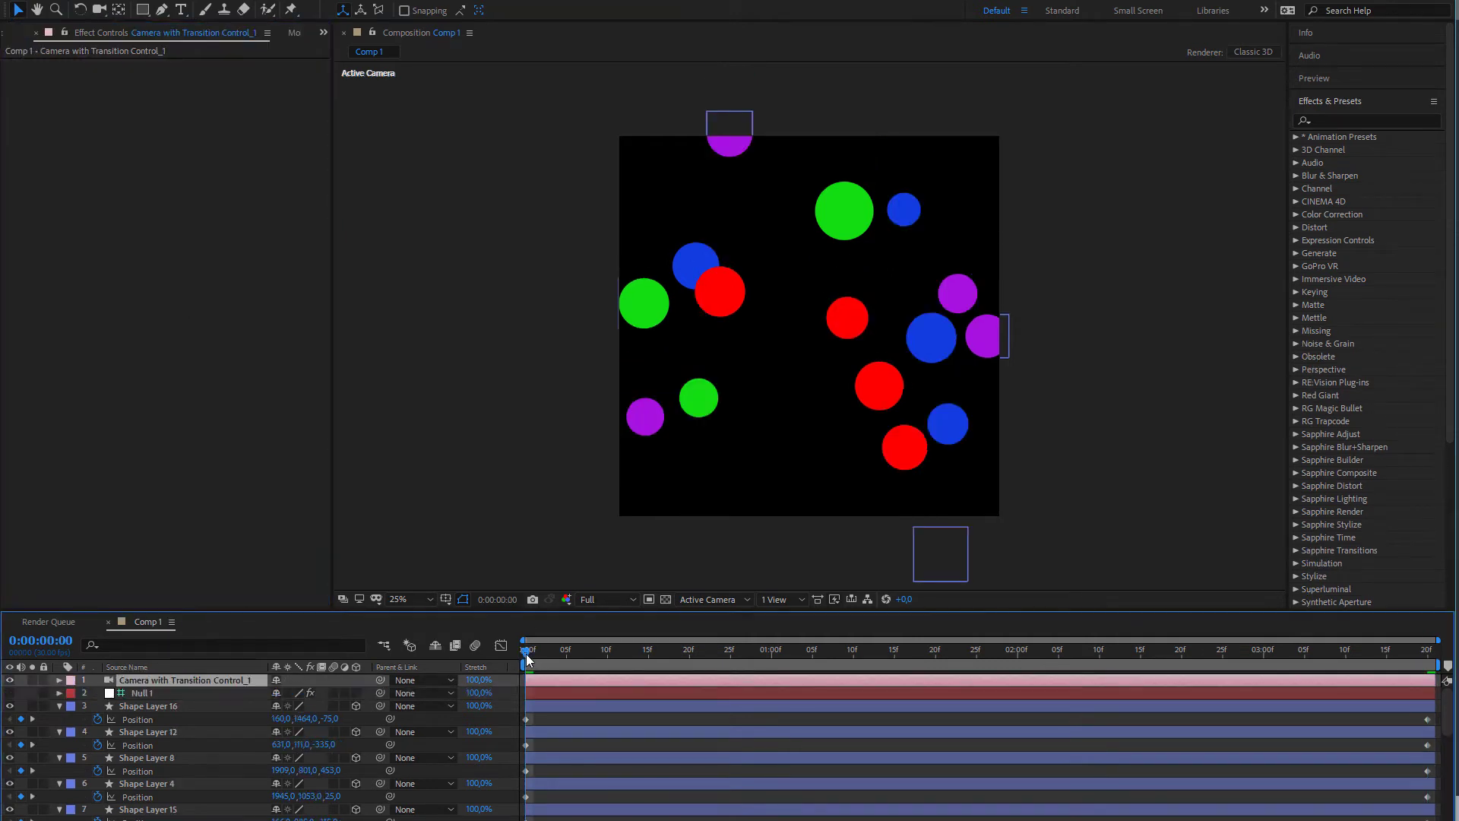
# On Null 1, widen the camera aperture and focus on a shape layer, then preview the blur.
pyautogui.click(205, 694)
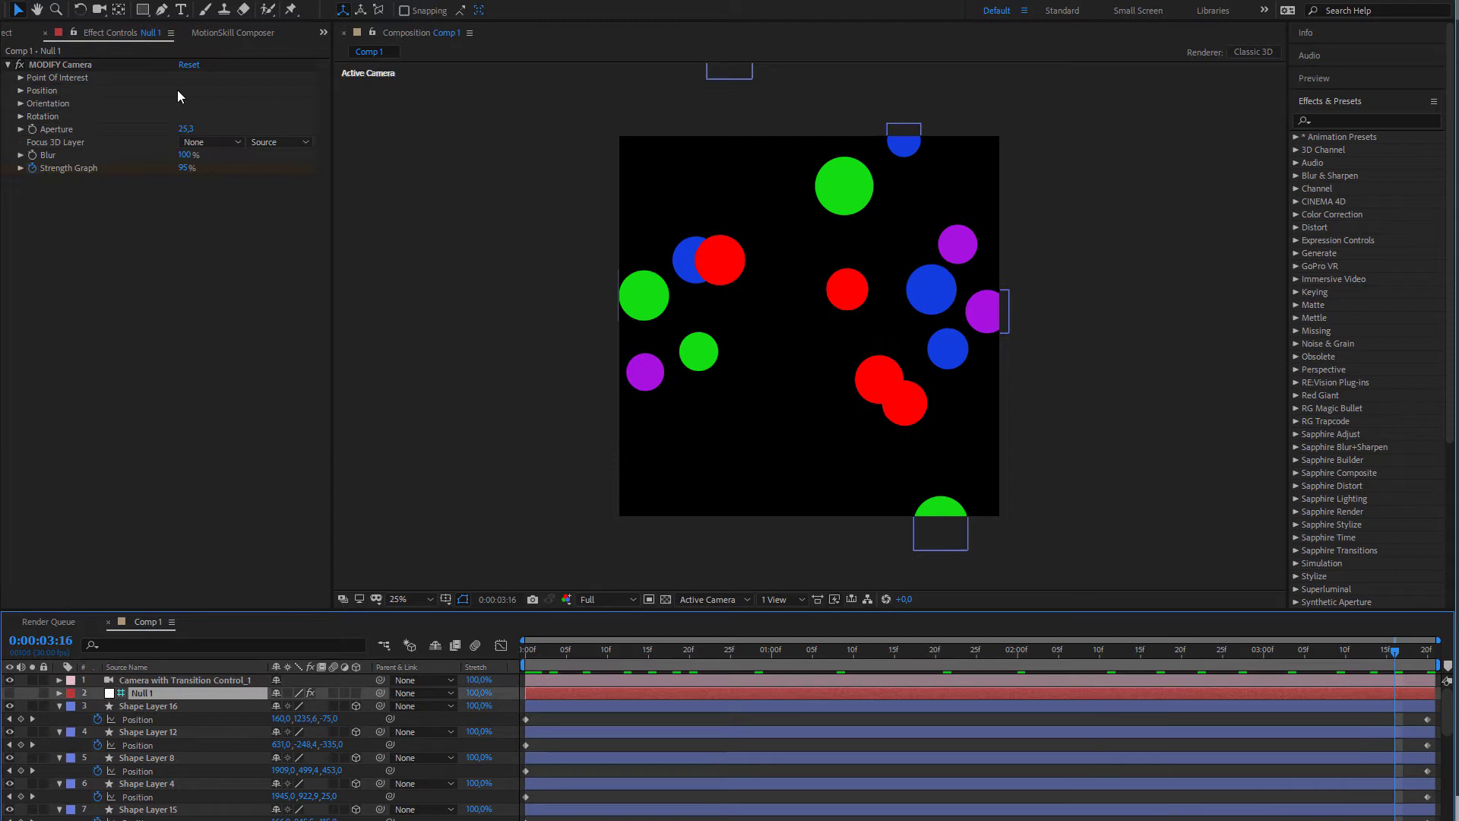
pyautogui.moveTo(183, 127); pyautogui.dragTo(263, 130)
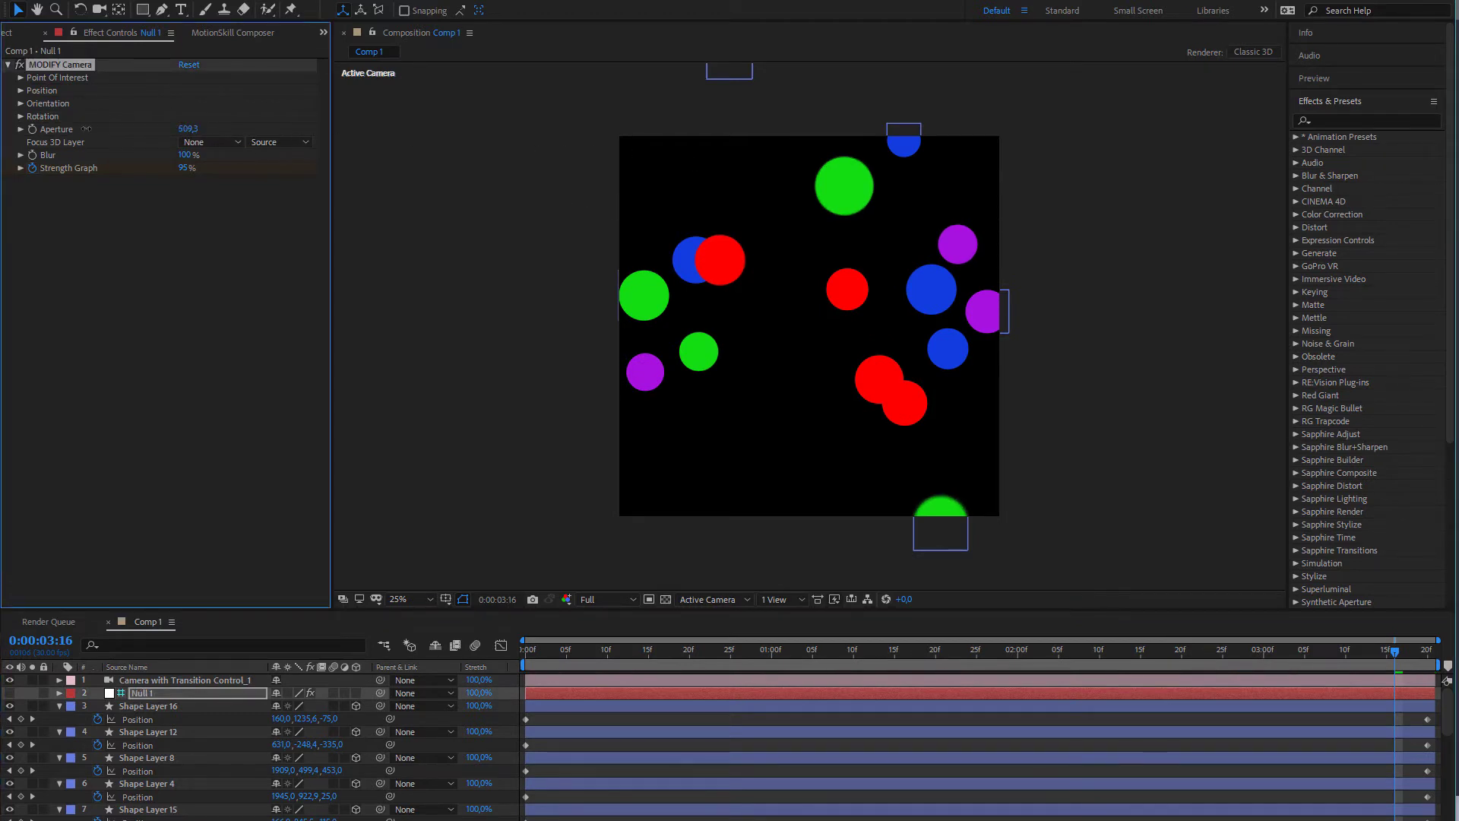
pyautogui.click(188, 143)
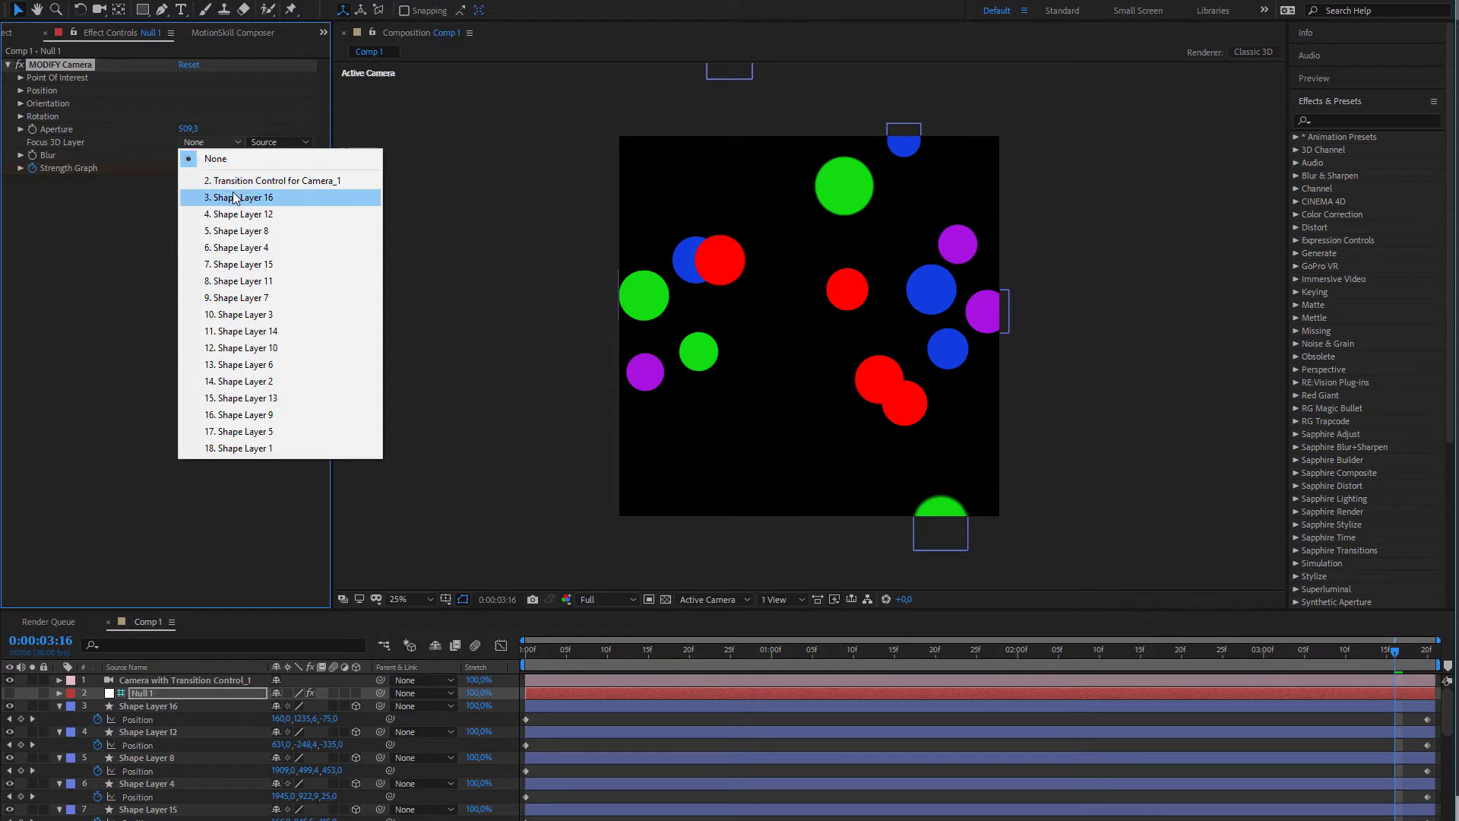
pyautogui.click(233, 198)
pyautogui.click(217, 143)
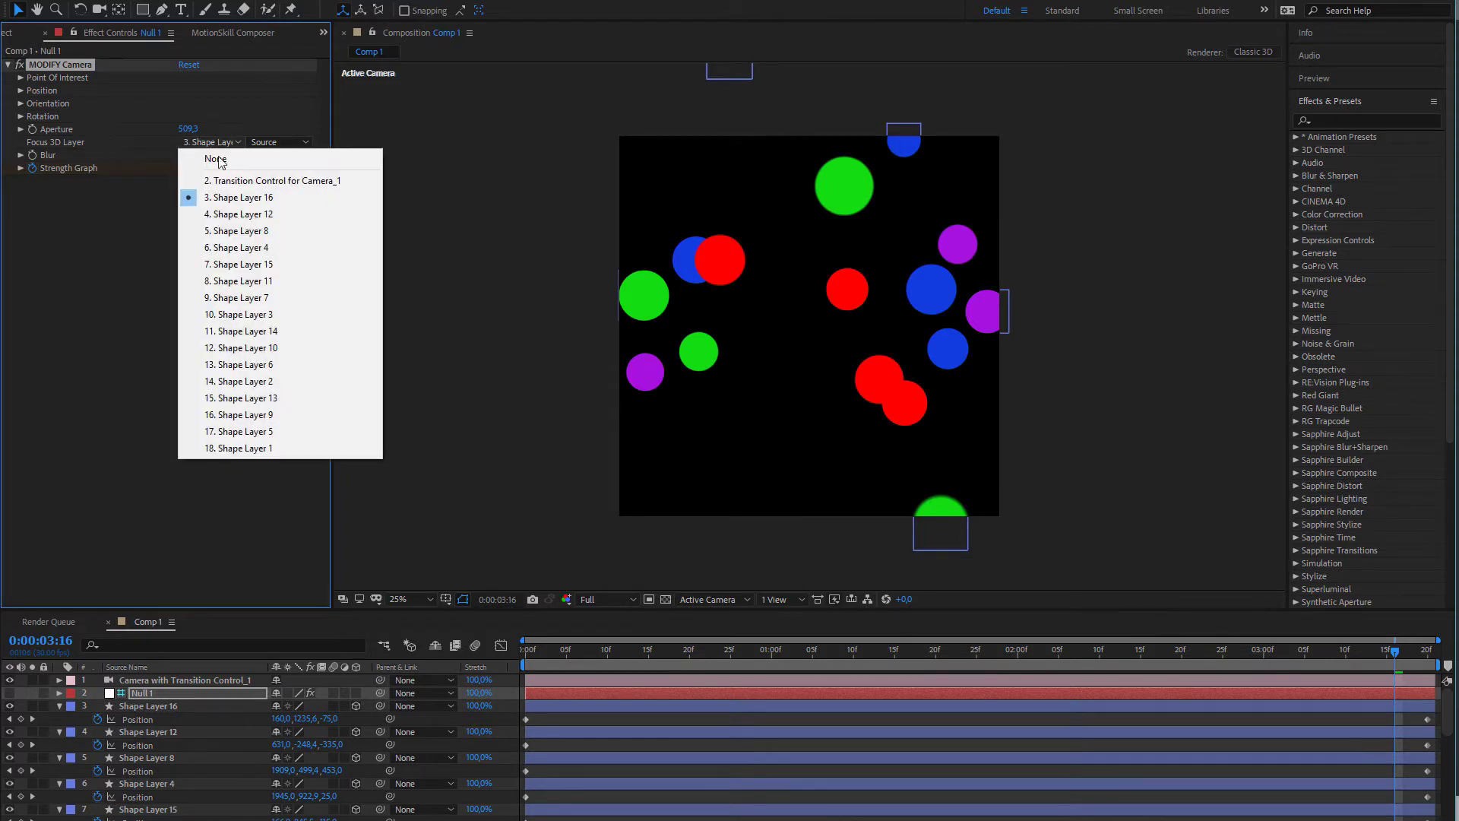
pyautogui.click(259, 331)
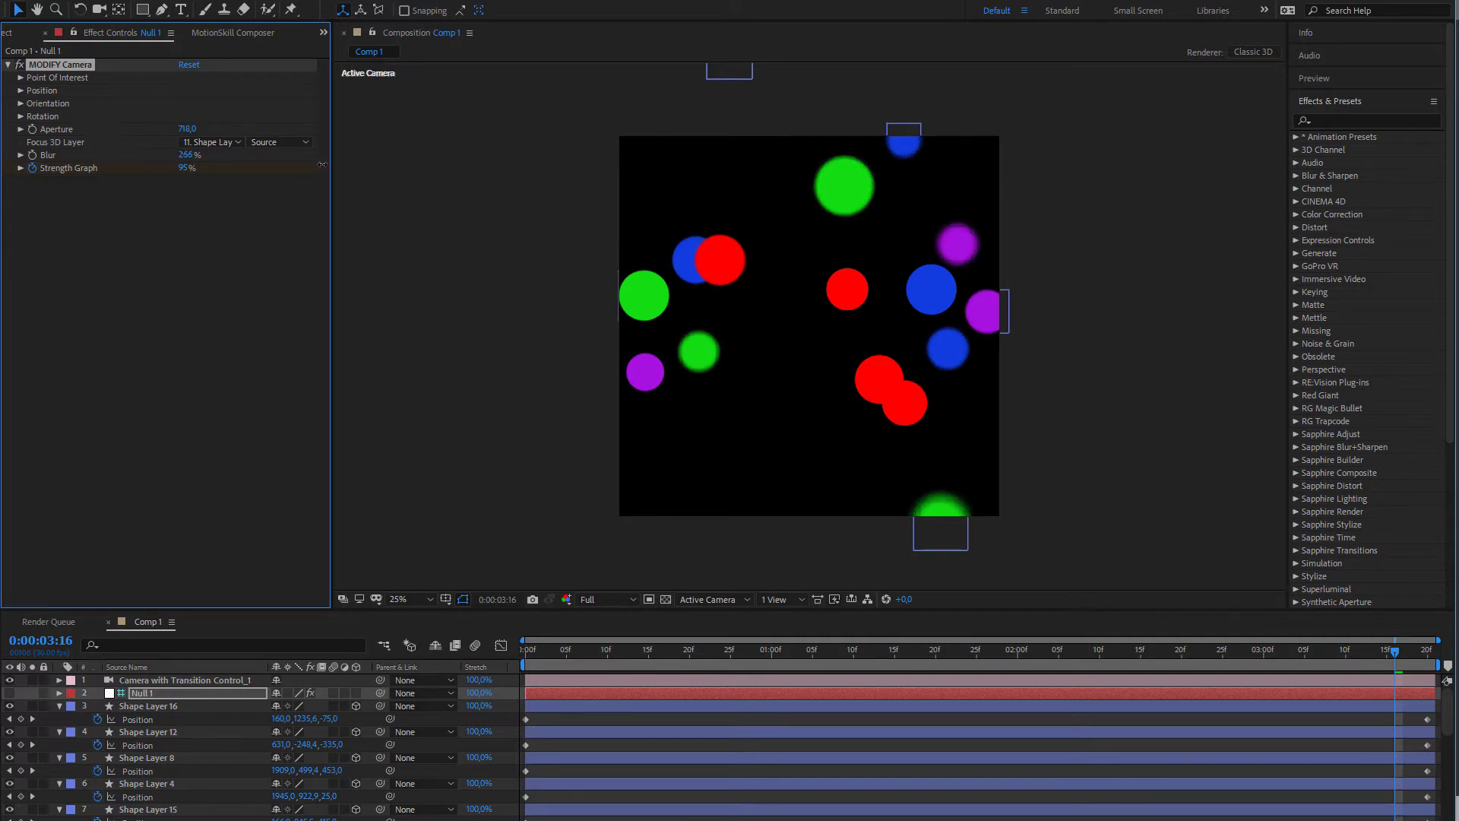
pyautogui.press('space')
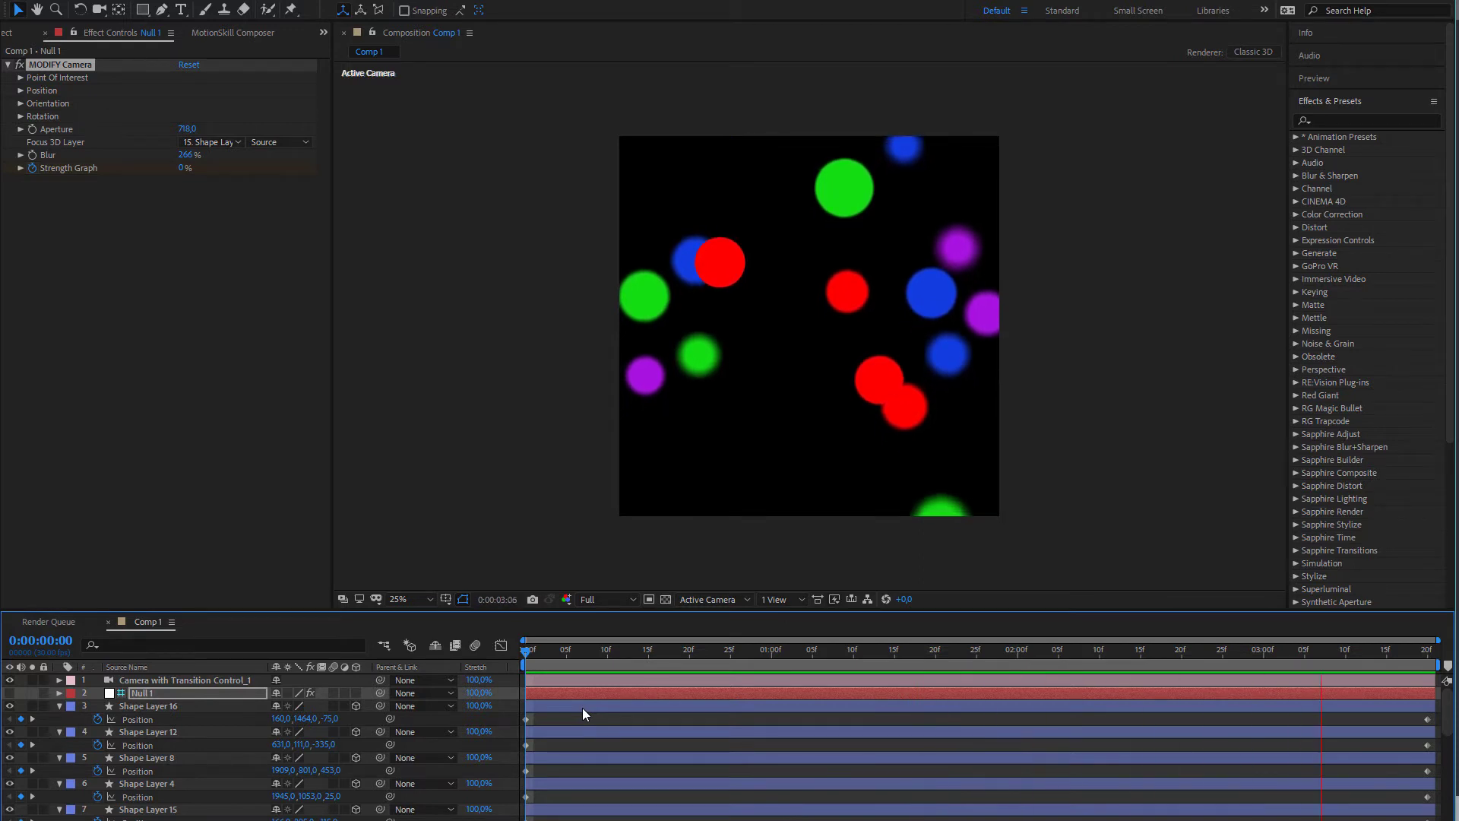
pyautogui.click(582, 708)
# Keyframe random Y positions from 0 to -500 on all circles and preview the staggered animation.
pyautogui.hotkey('ctrl', 'a')
pyautogui.click(204, 37)
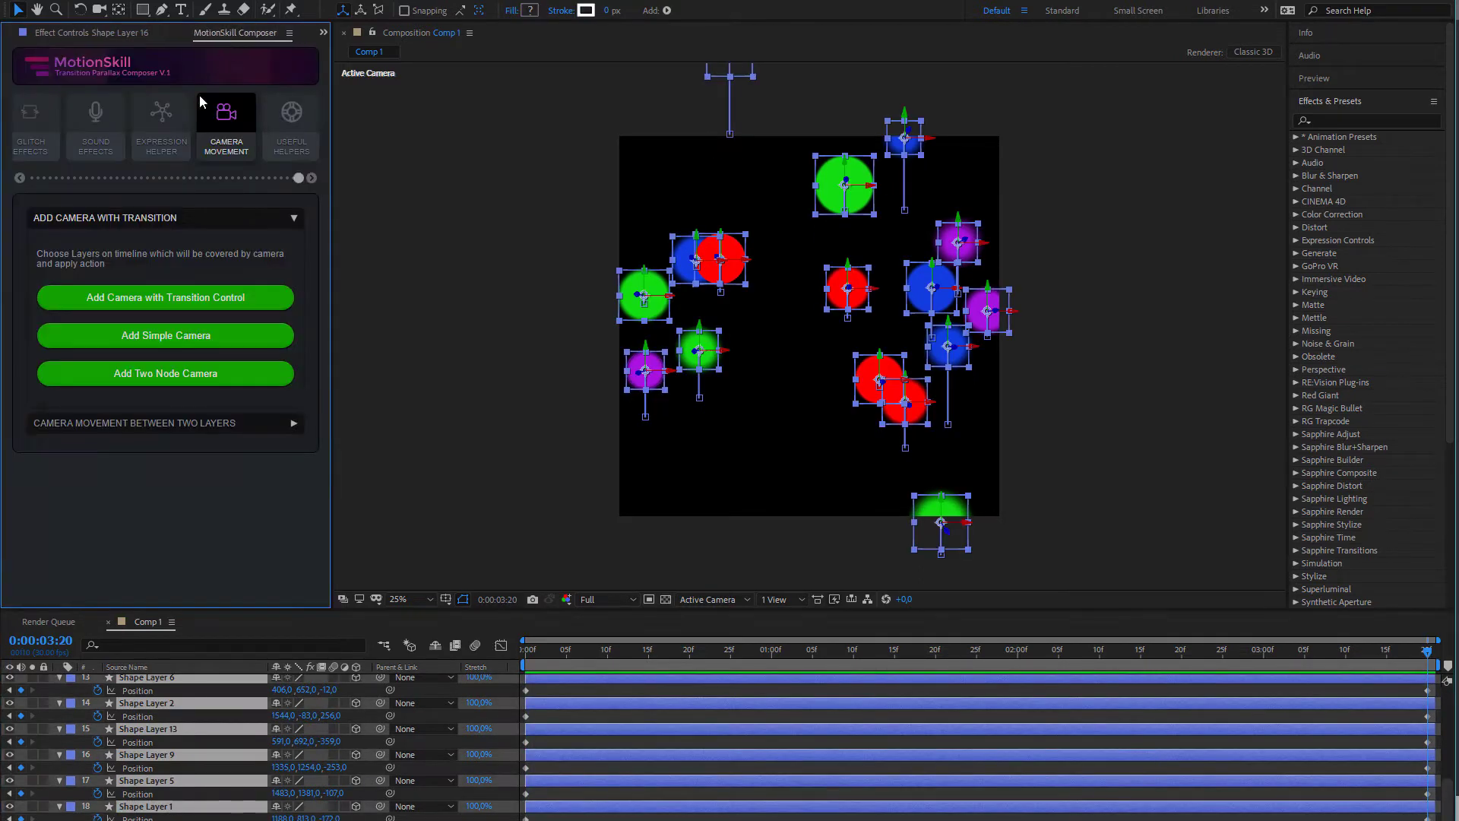
pyautogui.scroll(2, 144, 164)
pyautogui.click(90, 128)
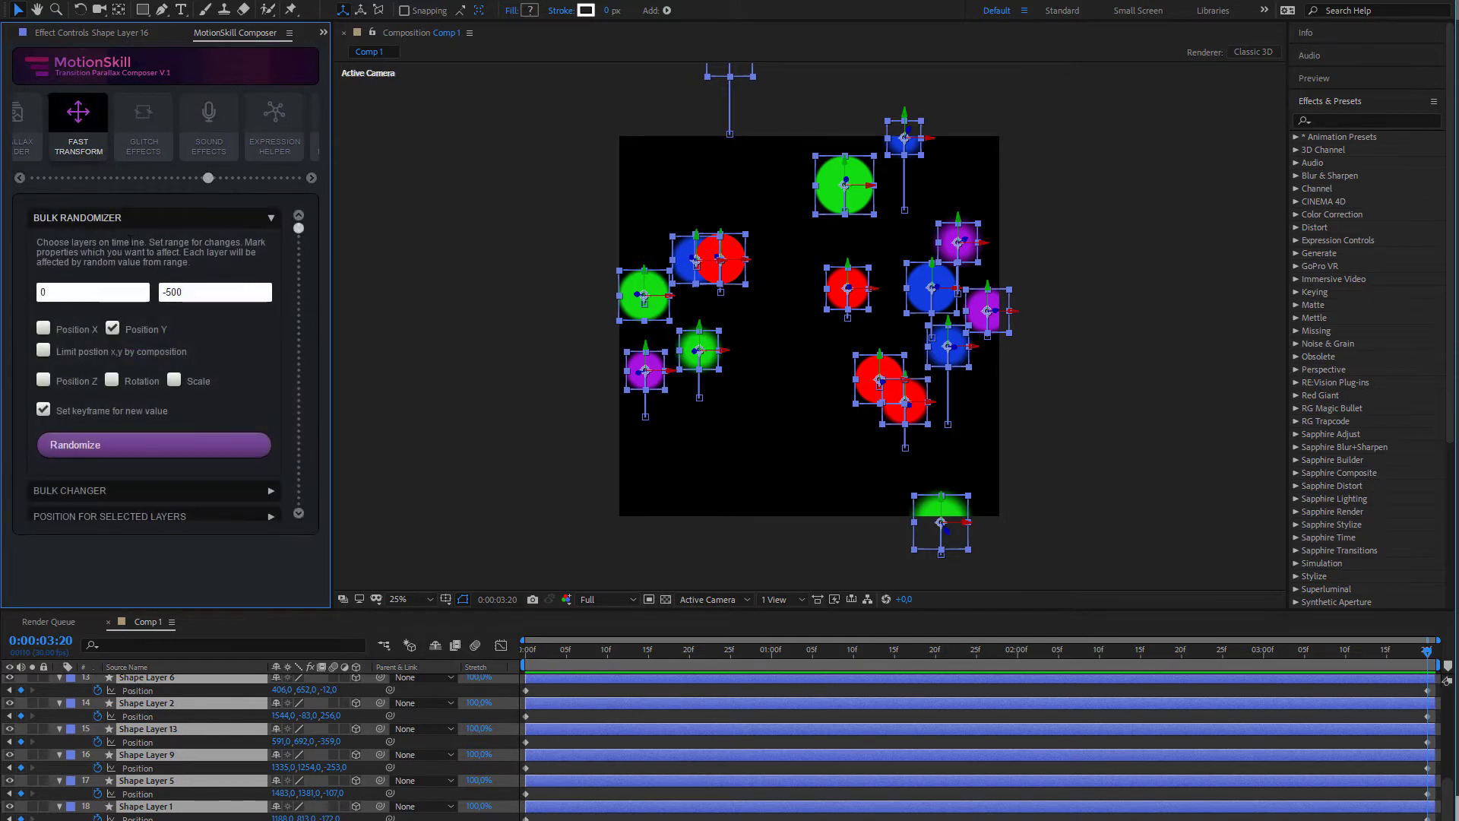
pyautogui.click(168, 292)
pyautogui.click(149, 452)
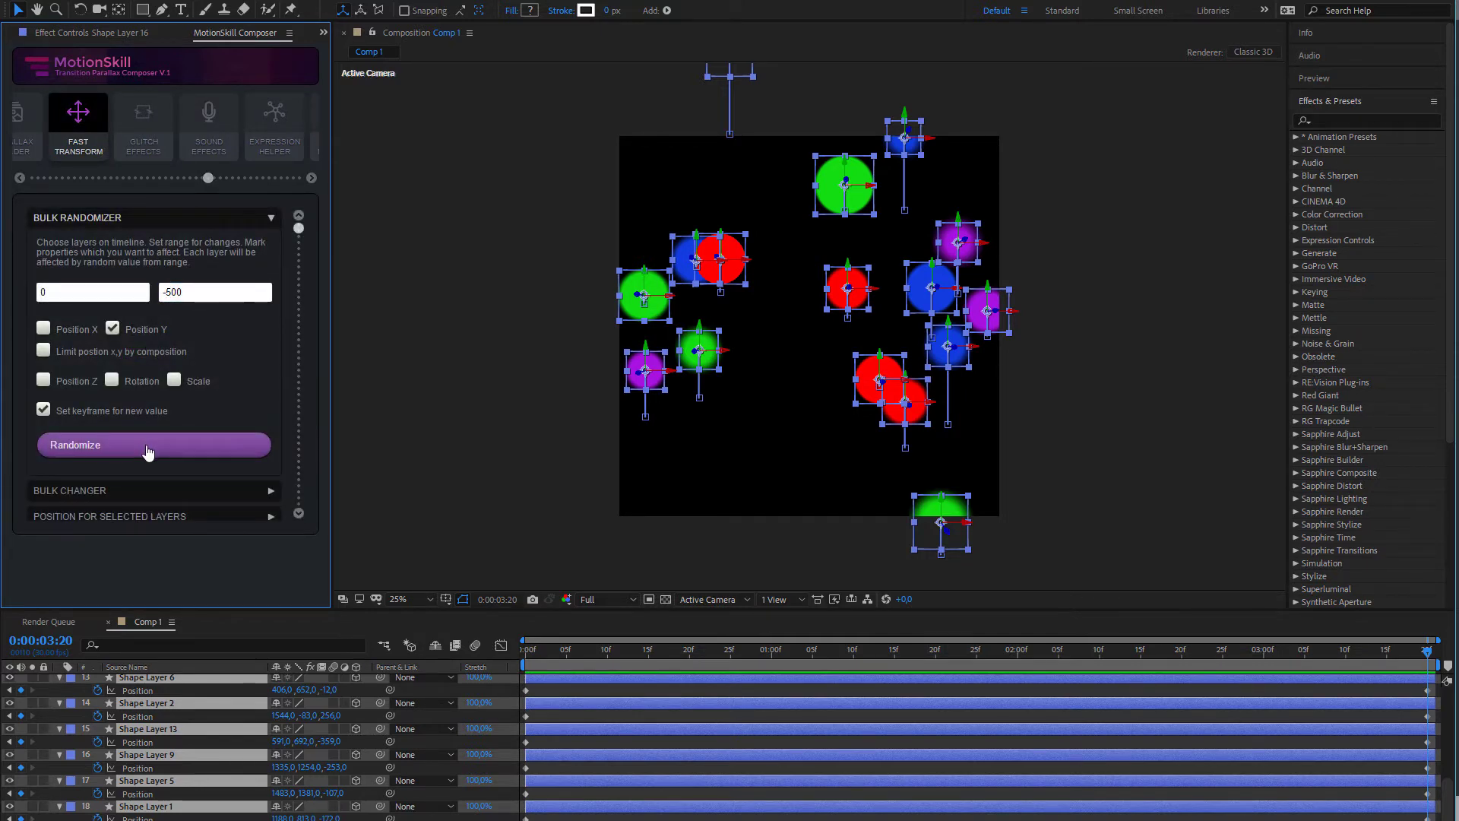
pyautogui.click(532, 655)
pyautogui.click(661, 554)
pyautogui.press('space')
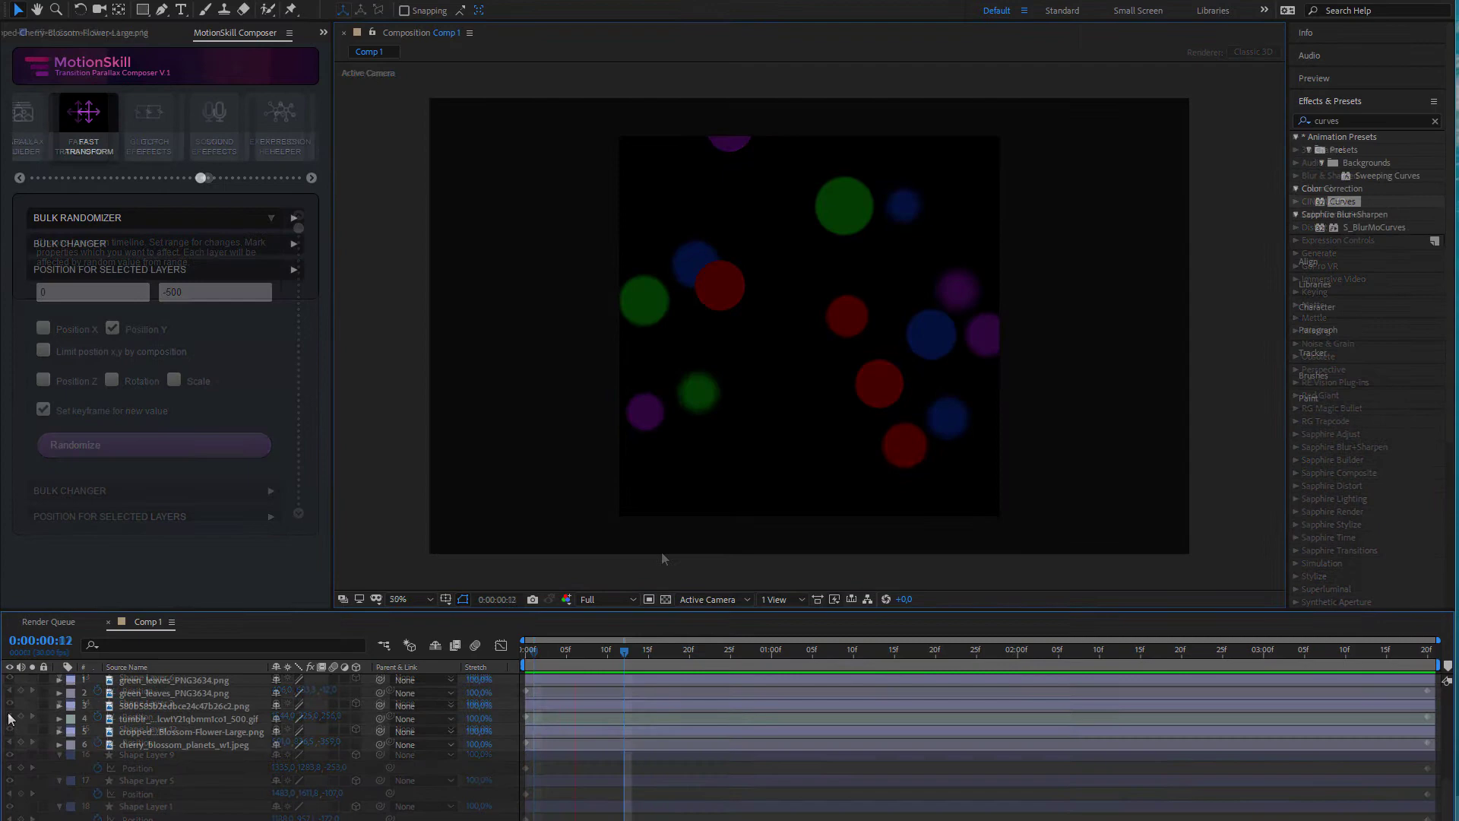
# Show the flower and leaf layers and randomize their depth between -1000 and 1000.
pyautogui.click(9, 731)
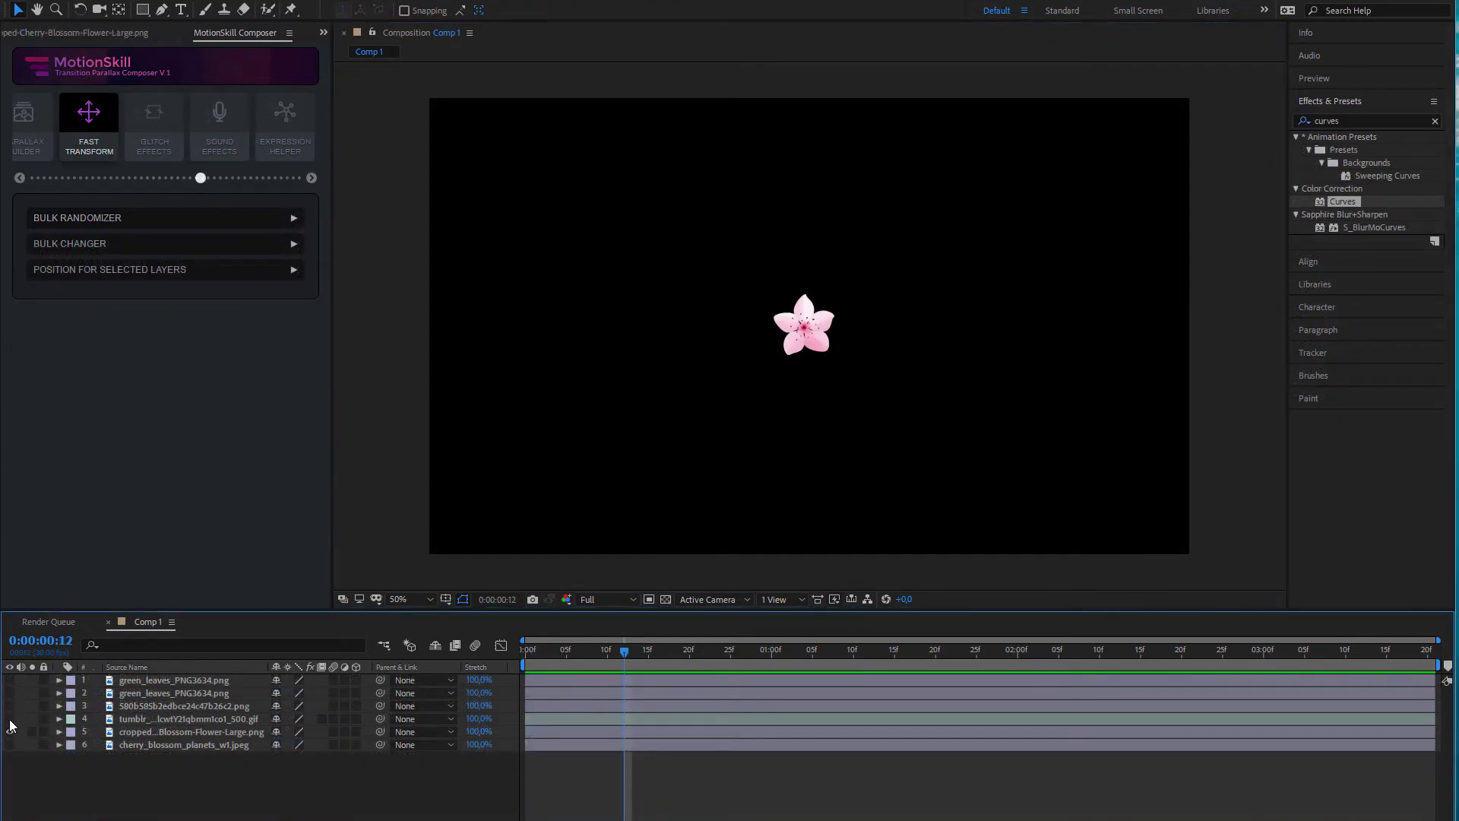
pyautogui.click(9, 693)
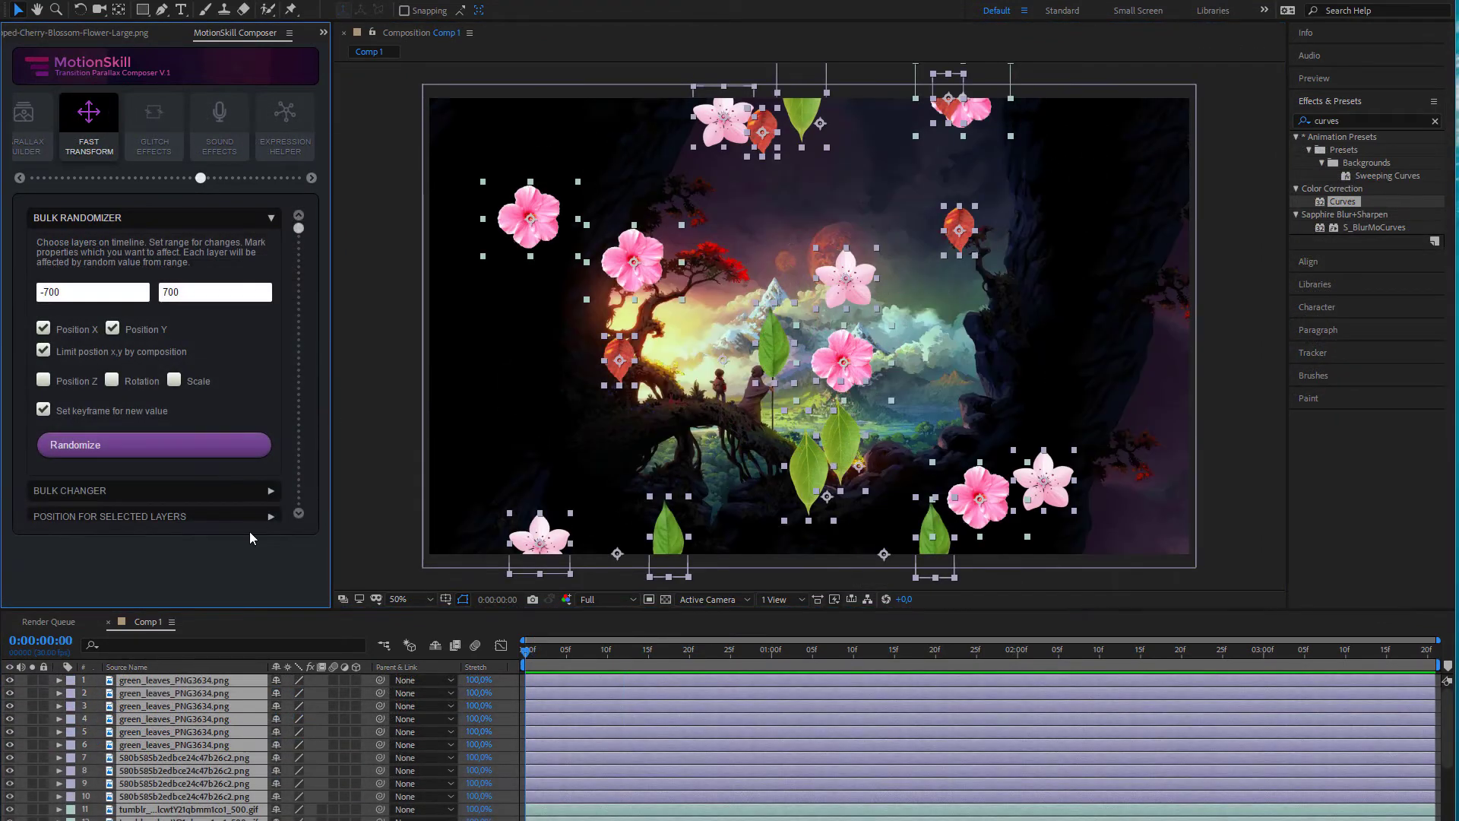
pyautogui.click(44, 410)
pyautogui.write('-1000')
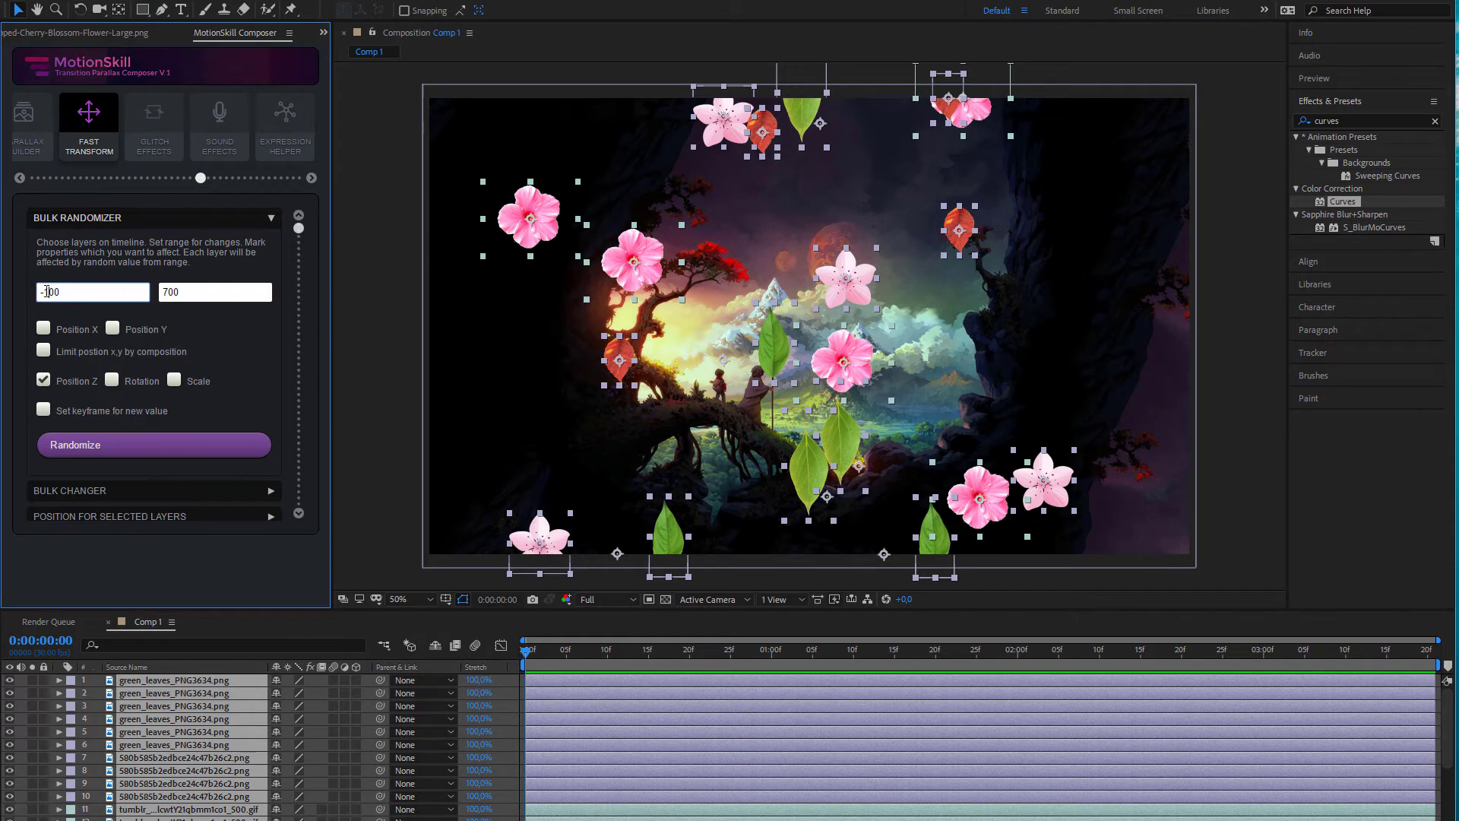
pyautogui.write('1000')
pyautogui.click(44, 380)
pyautogui.click(114, 445)
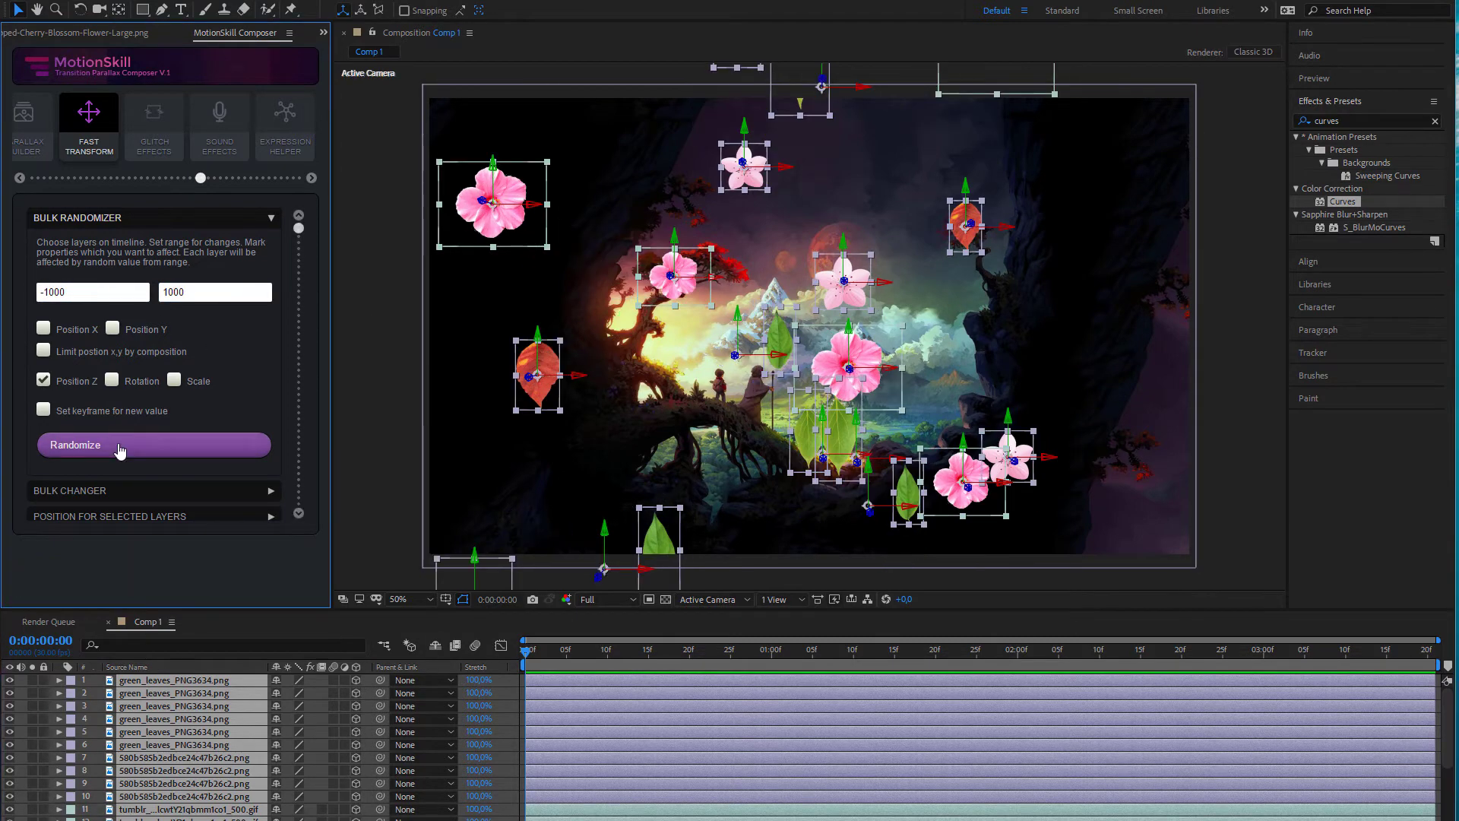
pyautogui.click(114, 447)
# Randomize the flower and leaf layers' rotation.
pyautogui.click(43, 380)
pyautogui.click(112, 380)
pyautogui.tripleClick(132, 292)
pyautogui.write('0')
pyautogui.press('Tab')
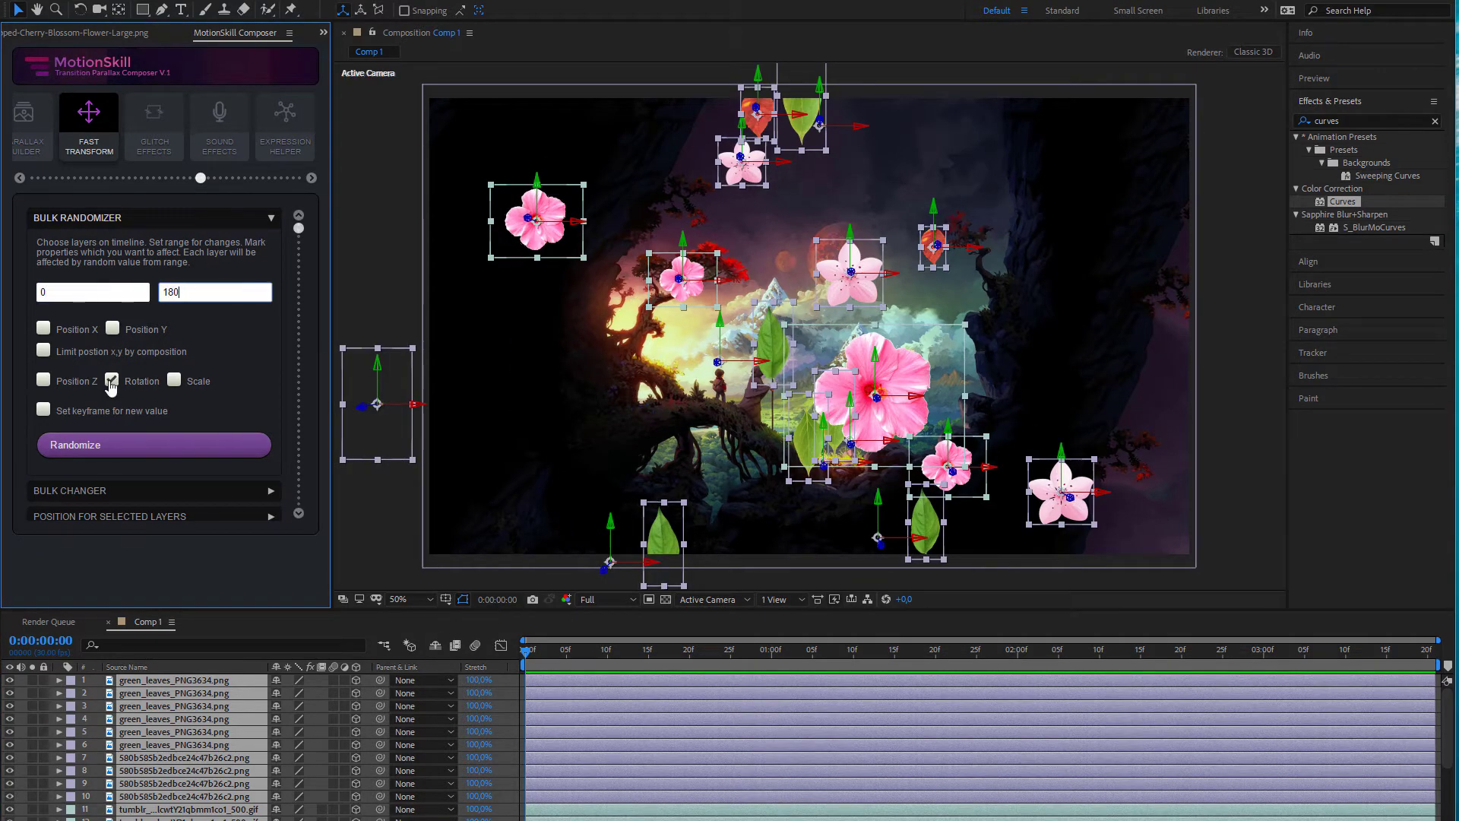
pyautogui.click(114, 445)
pyautogui.click(112, 379)
# Randomize the layers' scale using a range with a lower value of -10.
pyautogui.click(174, 380)
pyautogui.click(215, 292)
pyautogui.press('BackSpace')
pyautogui.press('BackSpace')
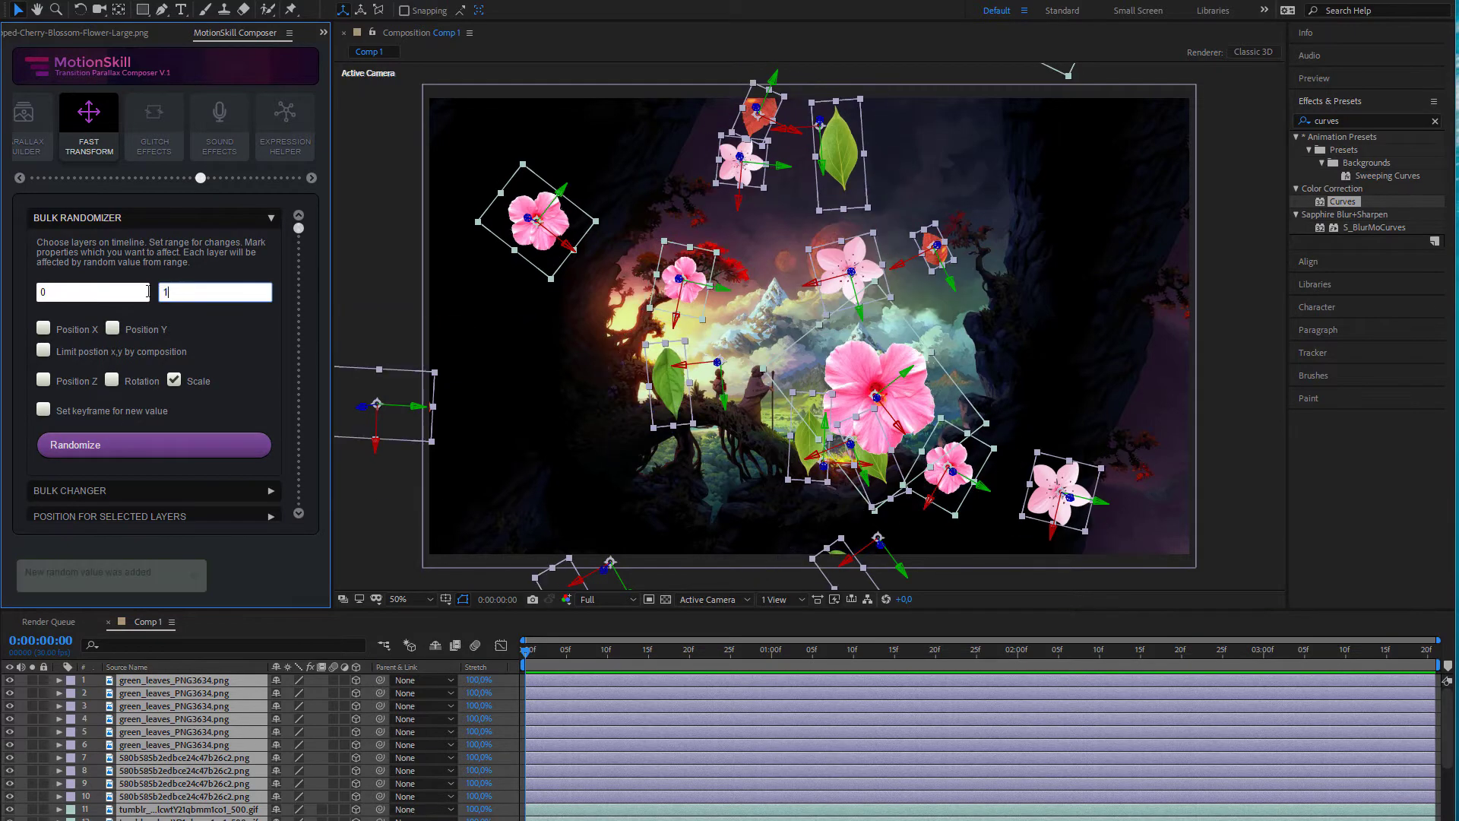
pyautogui.write('0')
pyautogui.tripleClick(147, 291)
pyautogui.write('-10')
pyautogui.click(139, 447)
# At the composition end, keyframe random rotation on all layers.
pyautogui.click(208, 754)
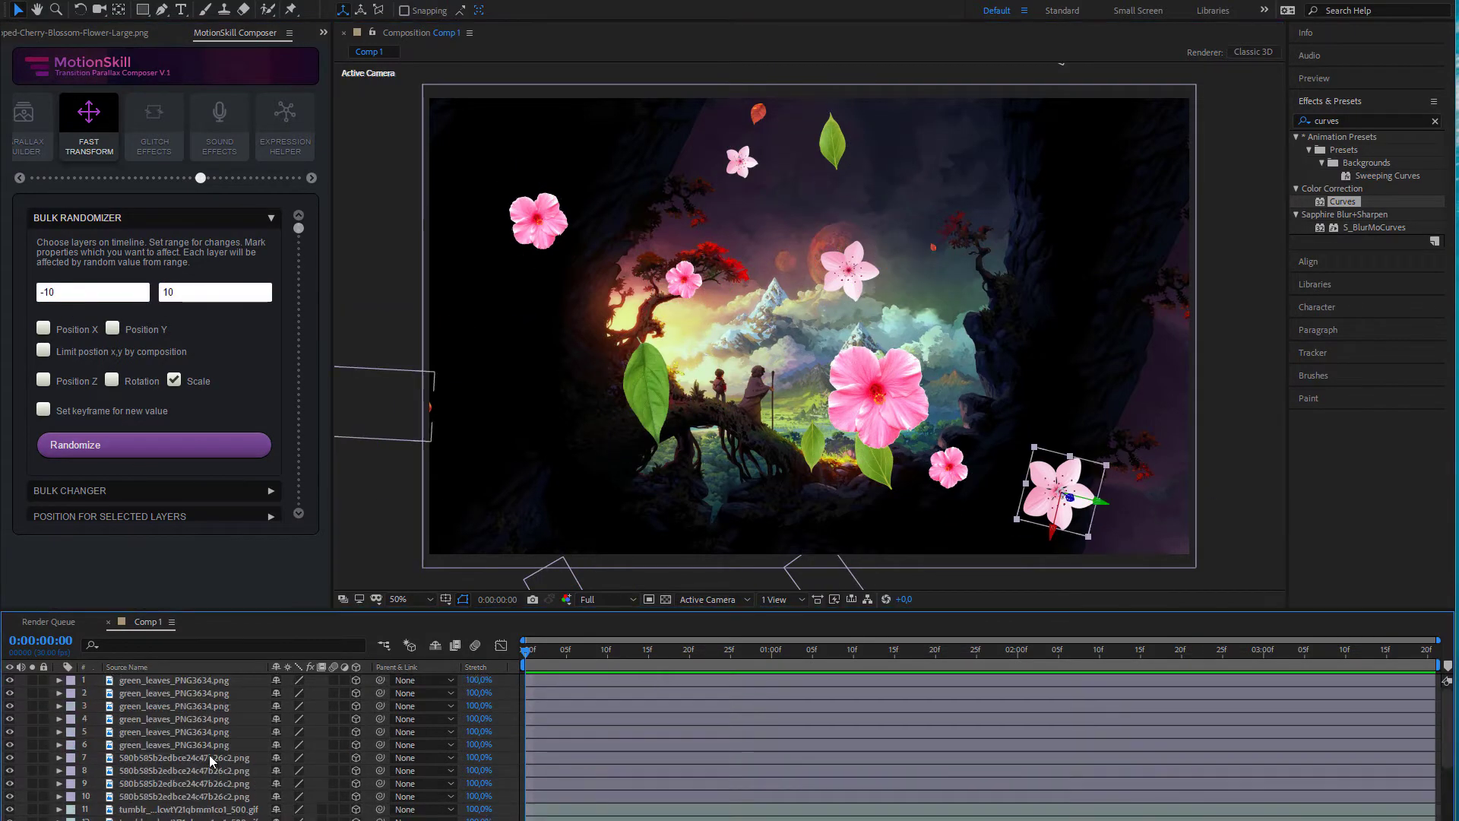
pyautogui.hotkey('ctrl', 'a')
pyautogui.press('End')
pyautogui.tripleClick(115, 291)
pyautogui.write('0')
pyautogui.press('Tab')
pyautogui.write('-')
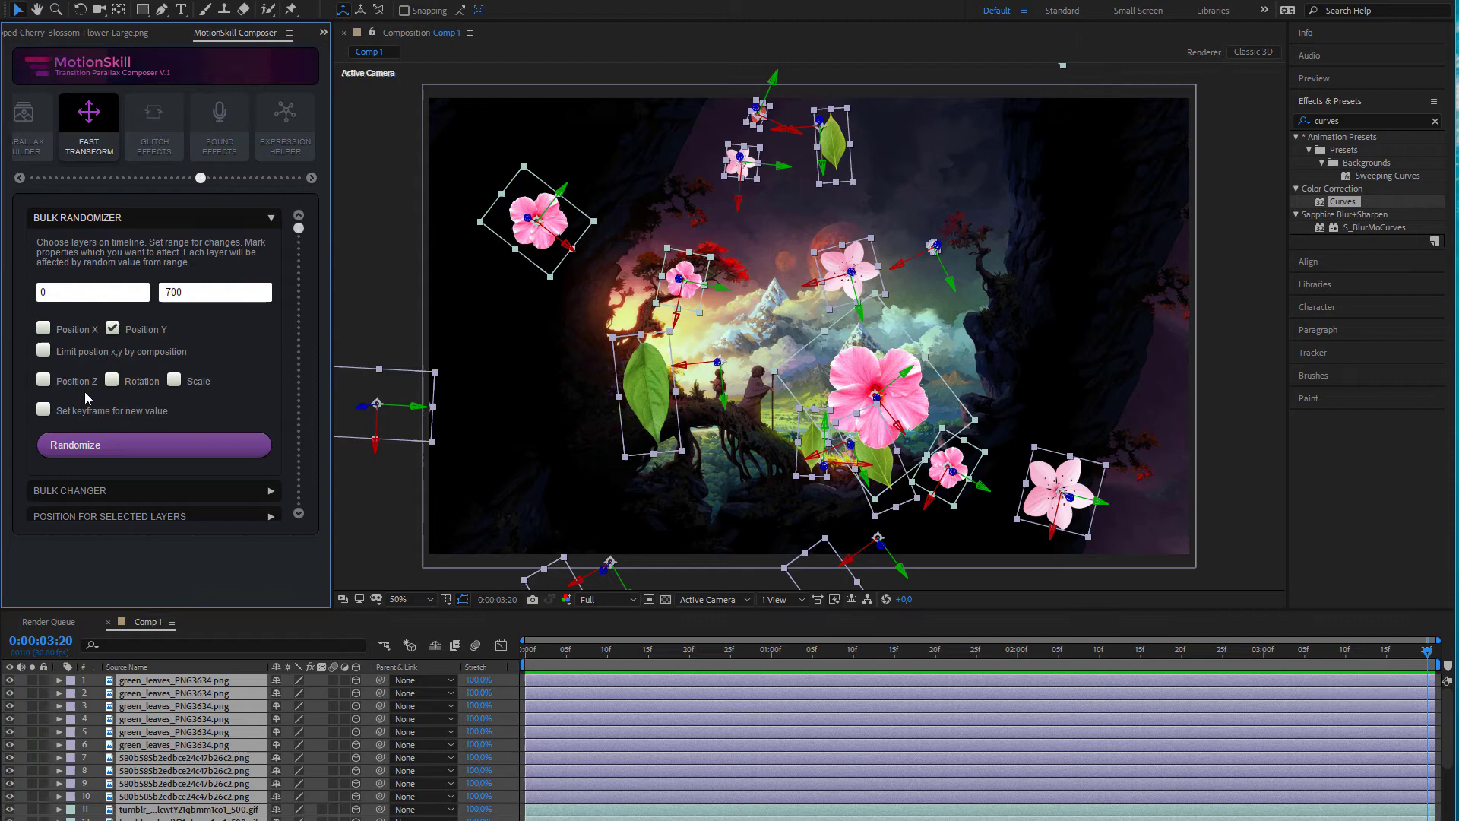
pyautogui.click(114, 444)
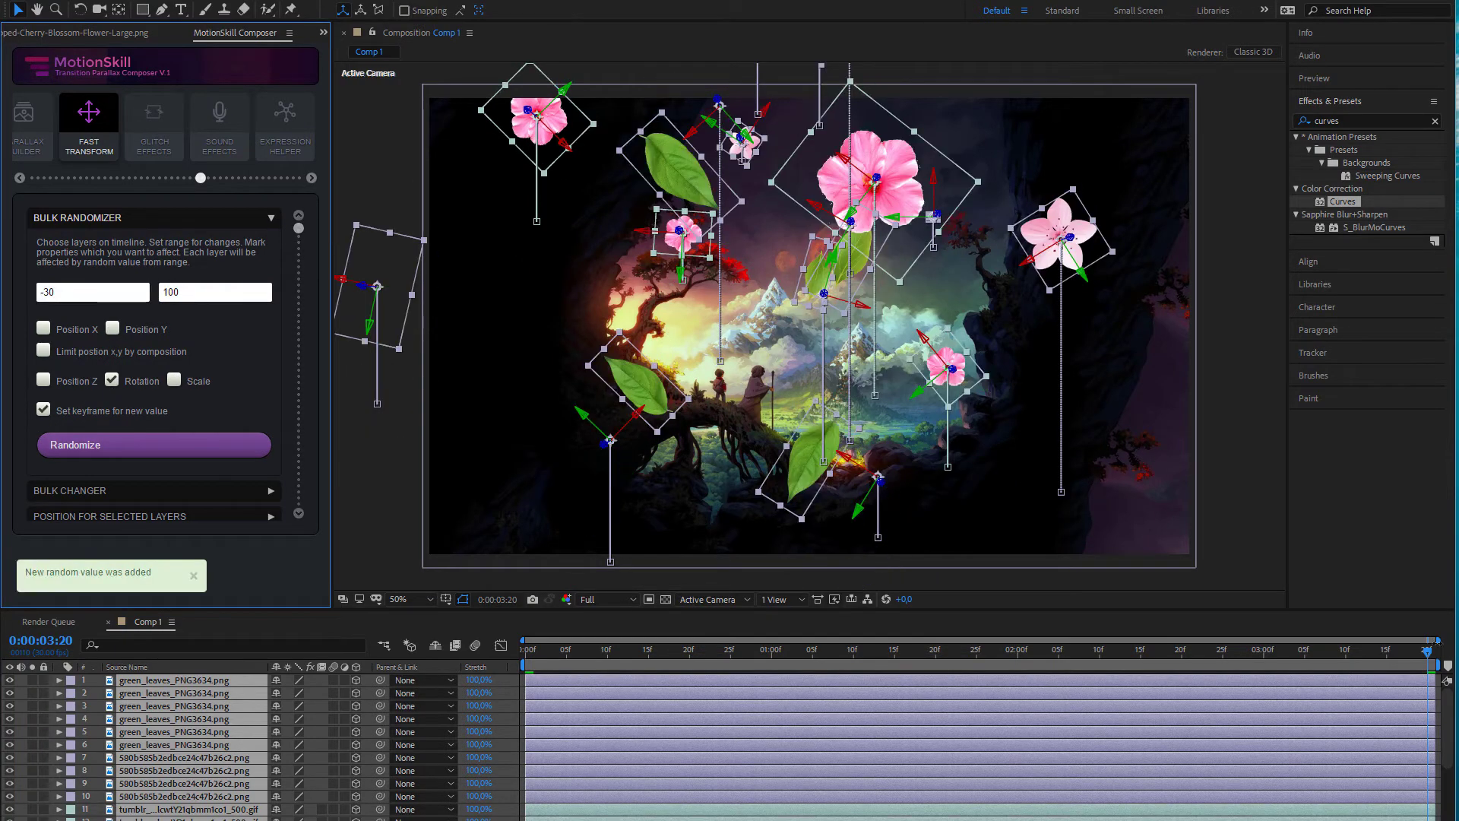
# Scrub back and preview the flower and leaf animation.
pyautogui.moveTo(708, 657); pyautogui.dragTo(1041, 667)
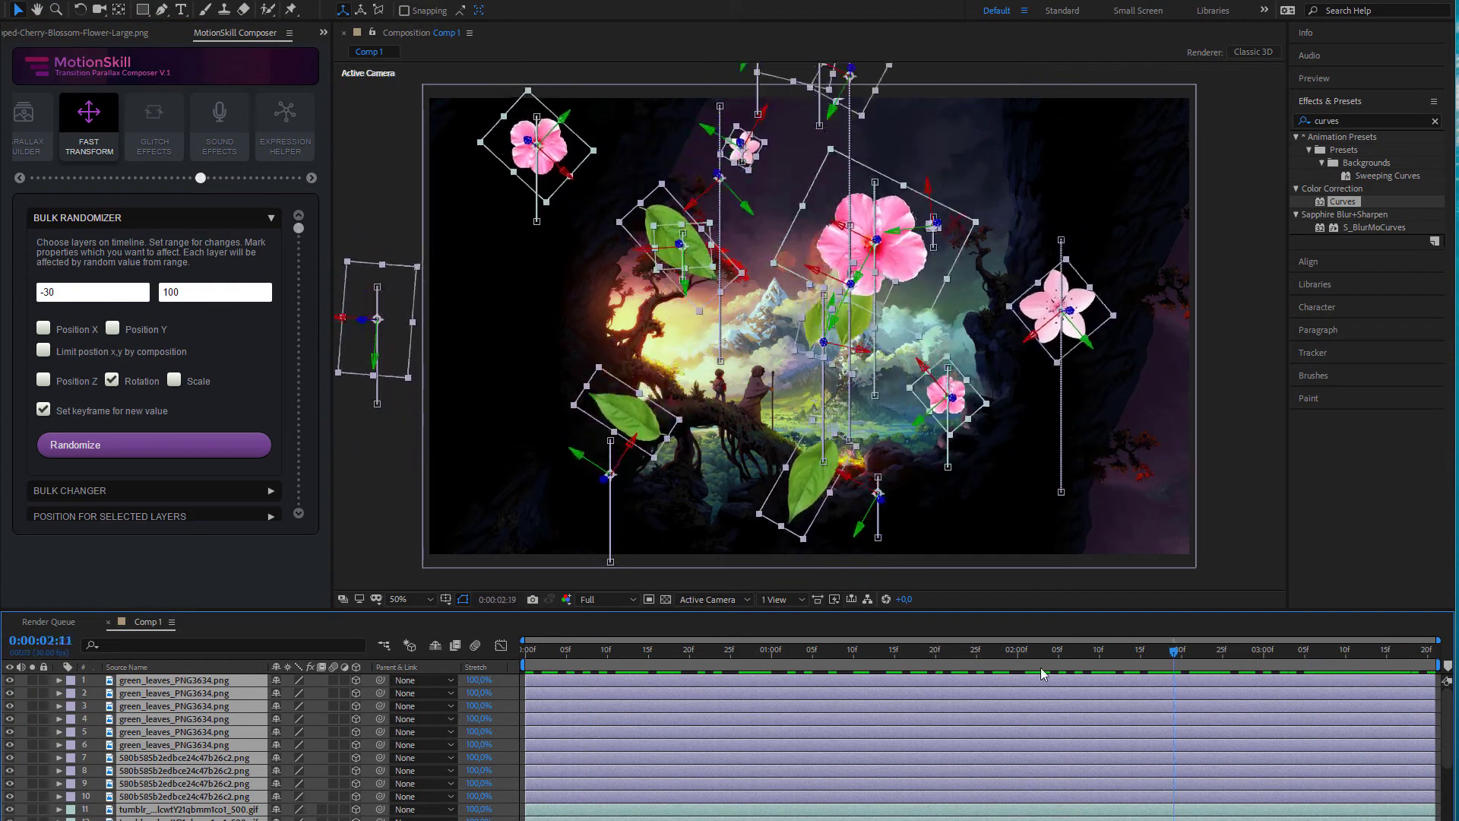
pyautogui.click(1193, 544)
pyautogui.press('space')
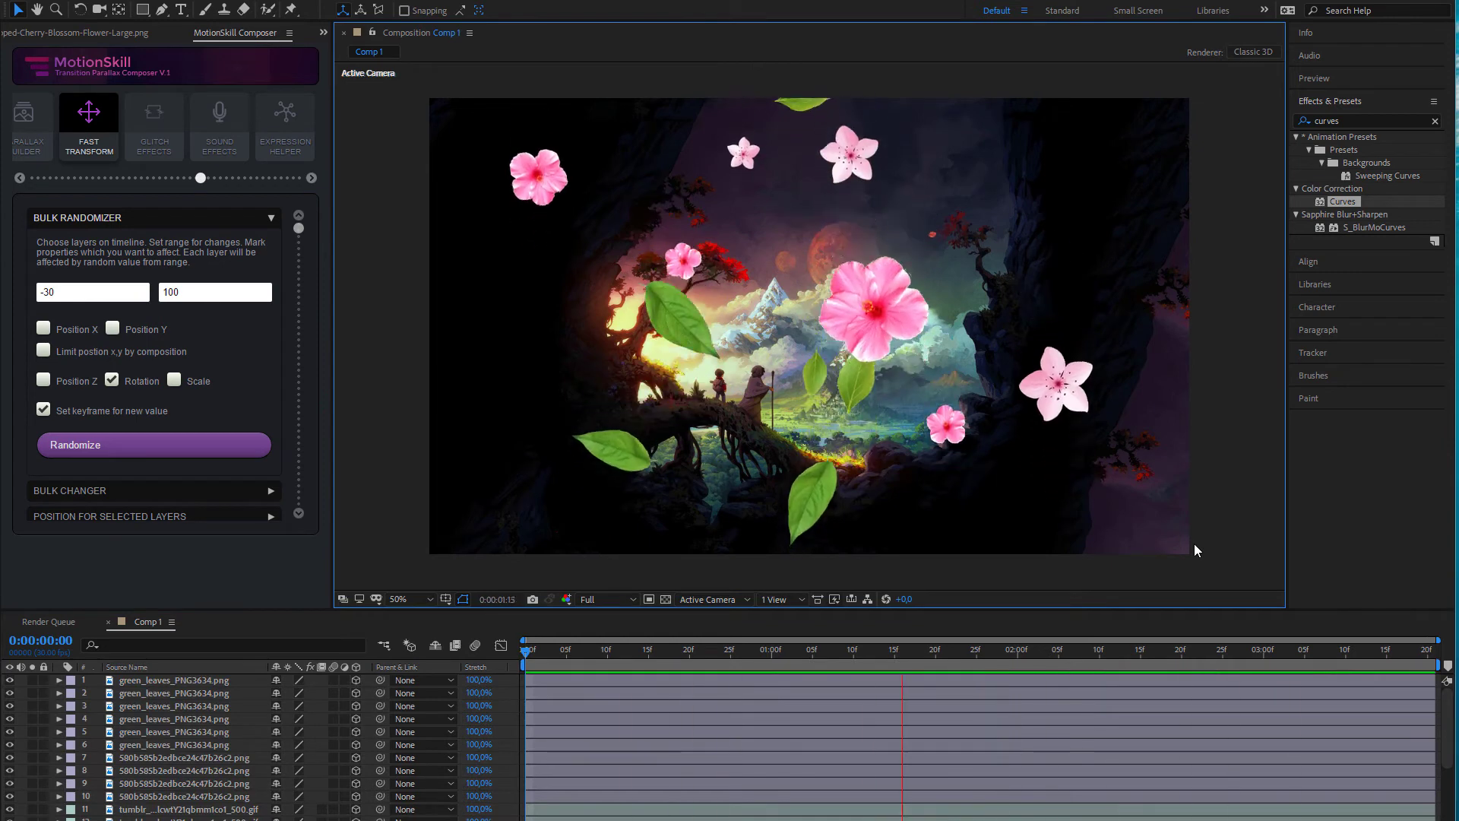
pyautogui.click(205, 680)
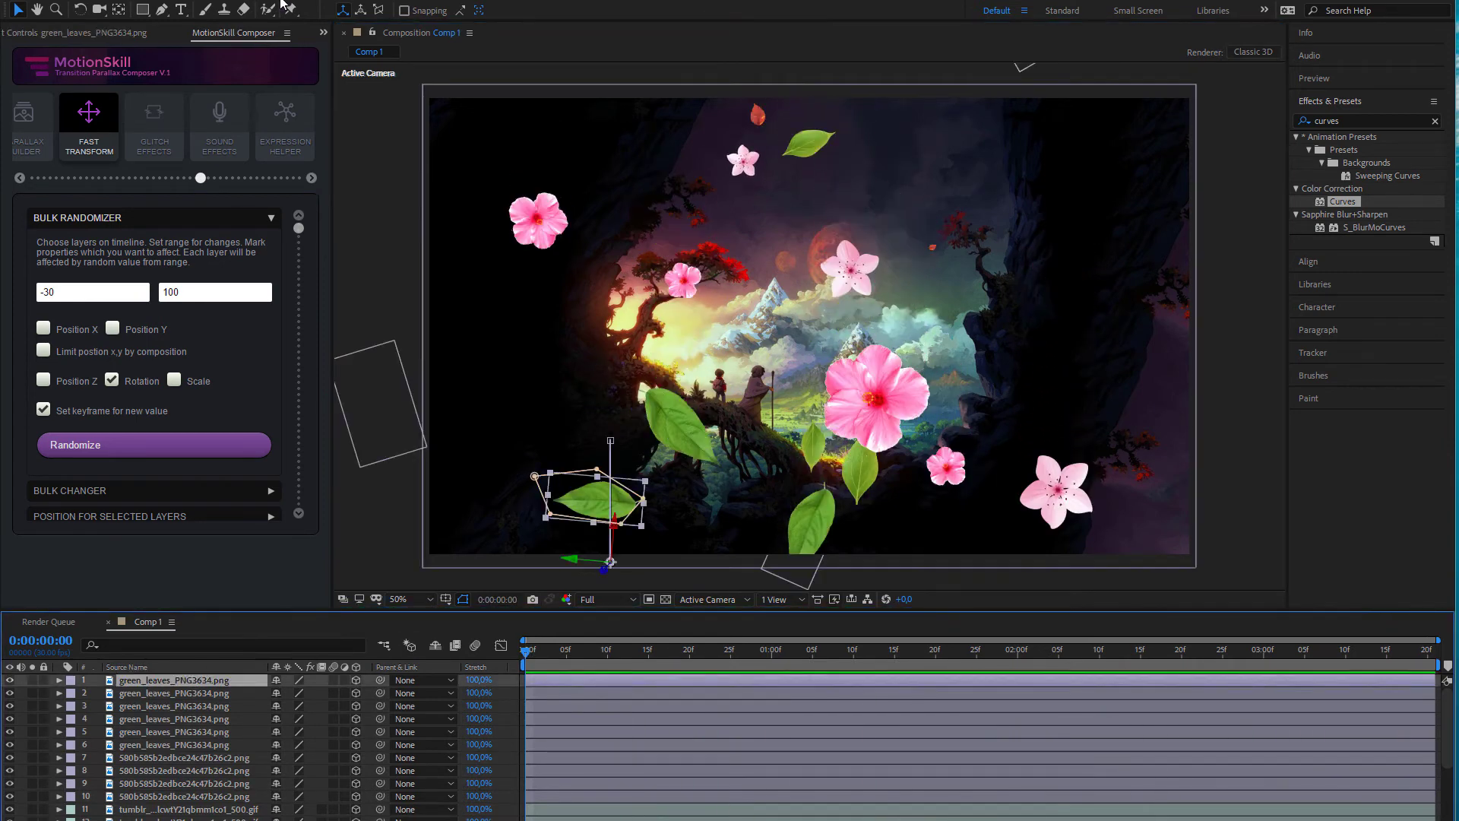
pyautogui.click(312, 177)
pyautogui.click(222, 124)
# Add a transition camera, widen its aperture, and focus it on the 6. green_leaves layer.
pyautogui.click(162, 292)
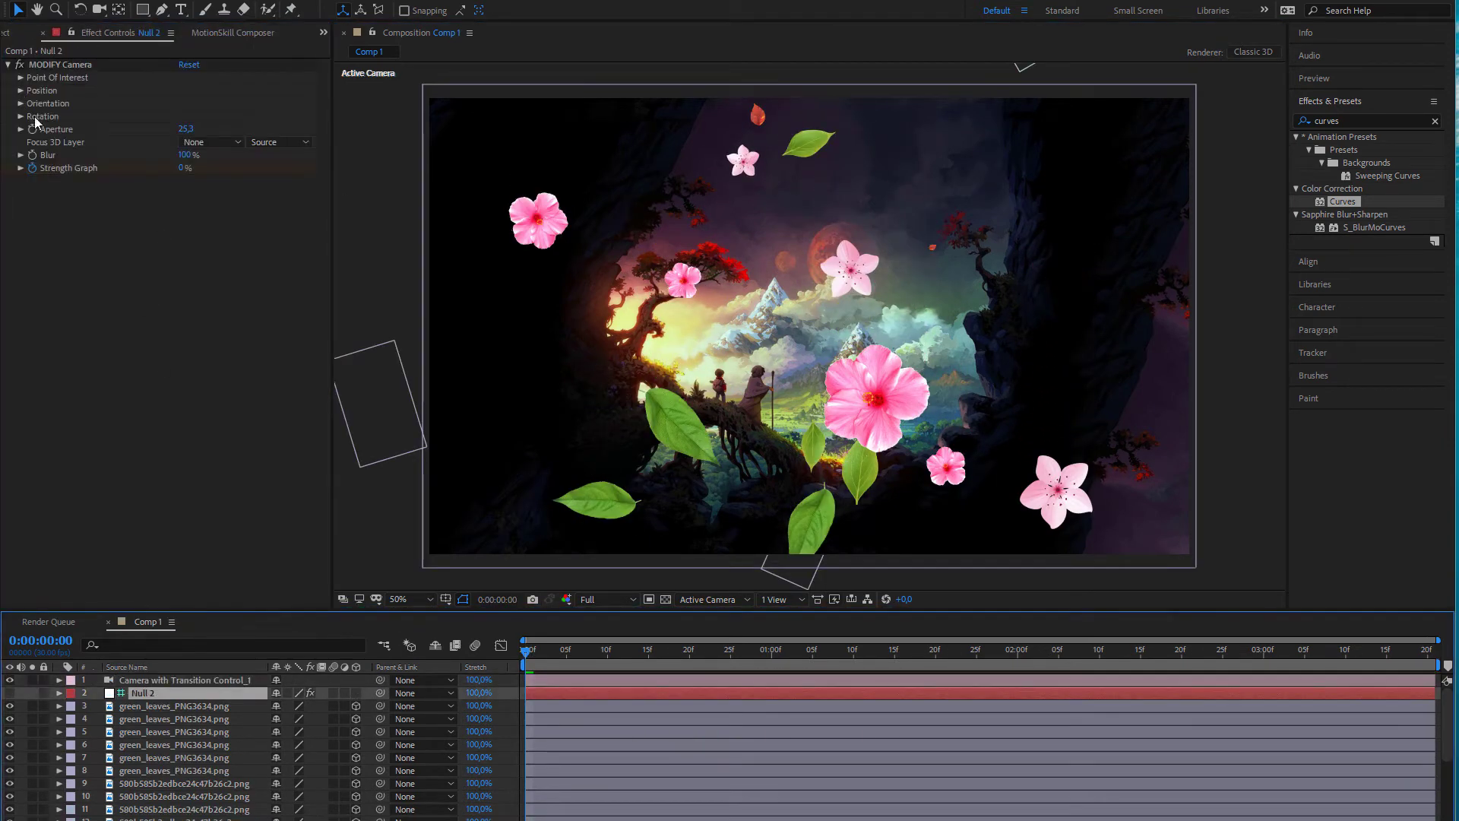
pyautogui.moveTo(186, 128)
pyautogui.mouseDown()
pyautogui.moveTo(239, 128)
pyautogui.moveTo(218, 131)
pyautogui.mouseUp()
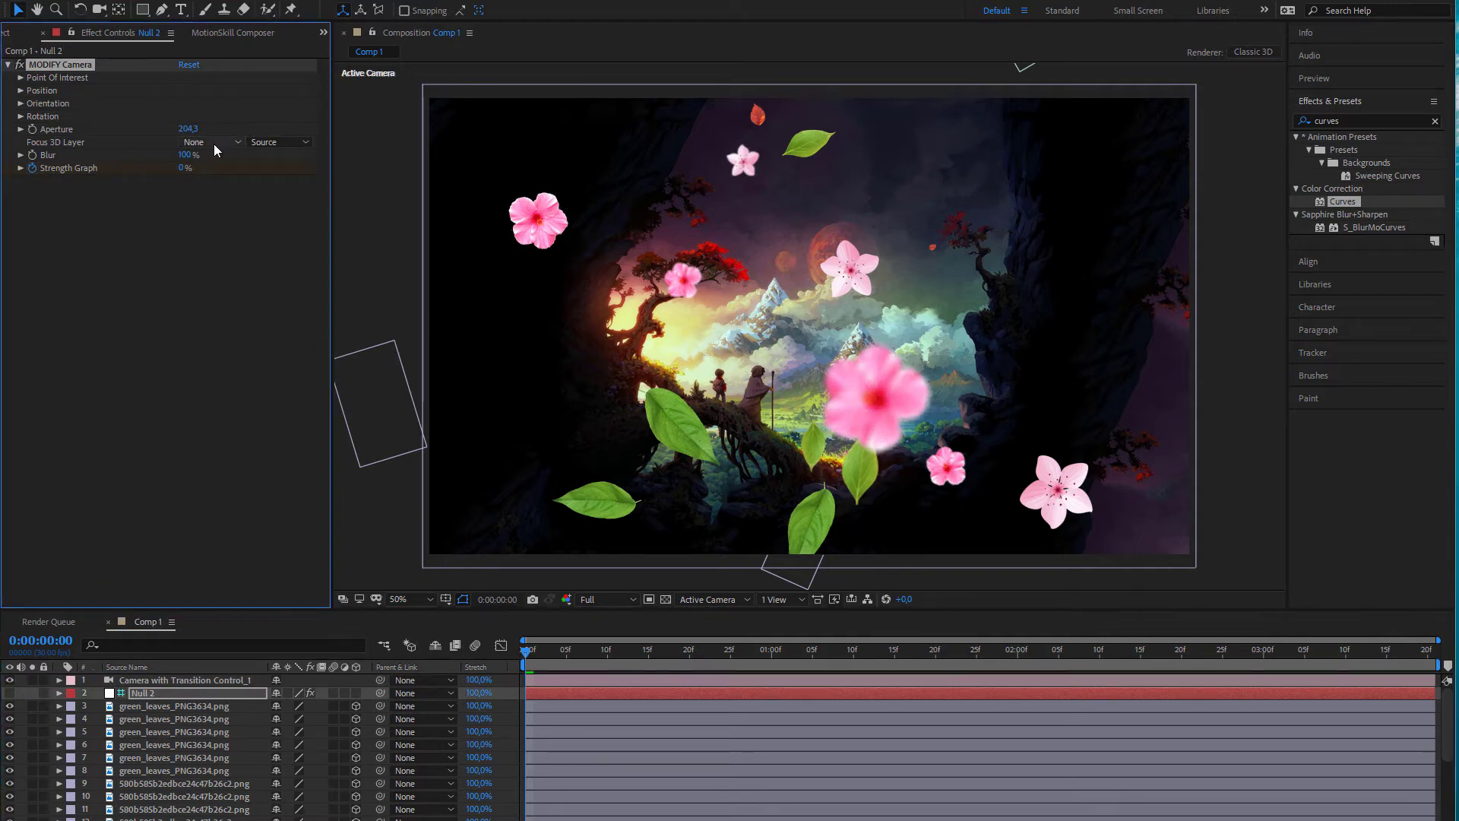
pyautogui.click(215, 142)
pyautogui.click(257, 240)
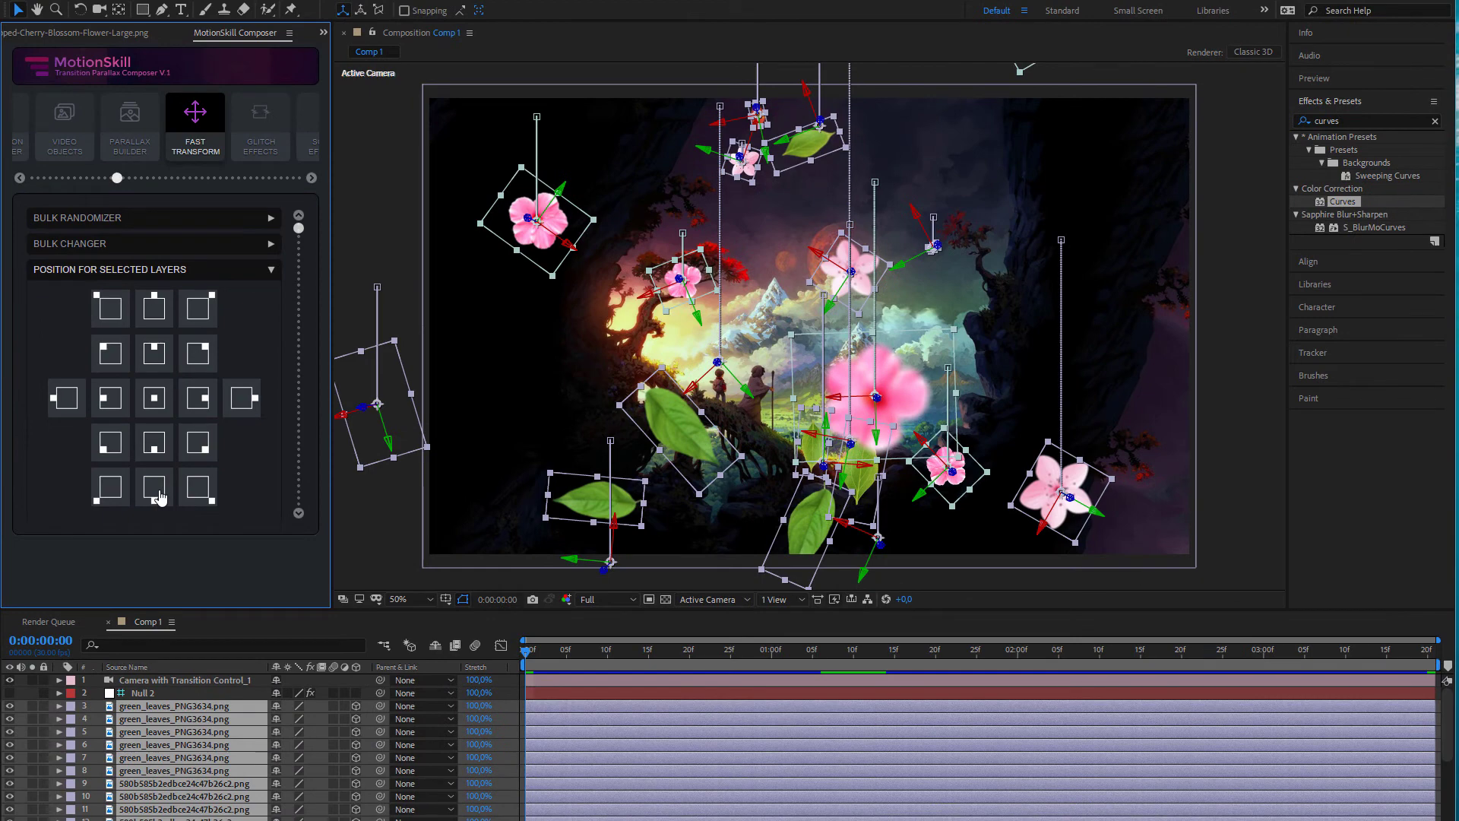
# Snap the flower and leaf layers to the bottom-centre Position cell, deselect, and preview the burst.
pyautogui.click(160, 497)
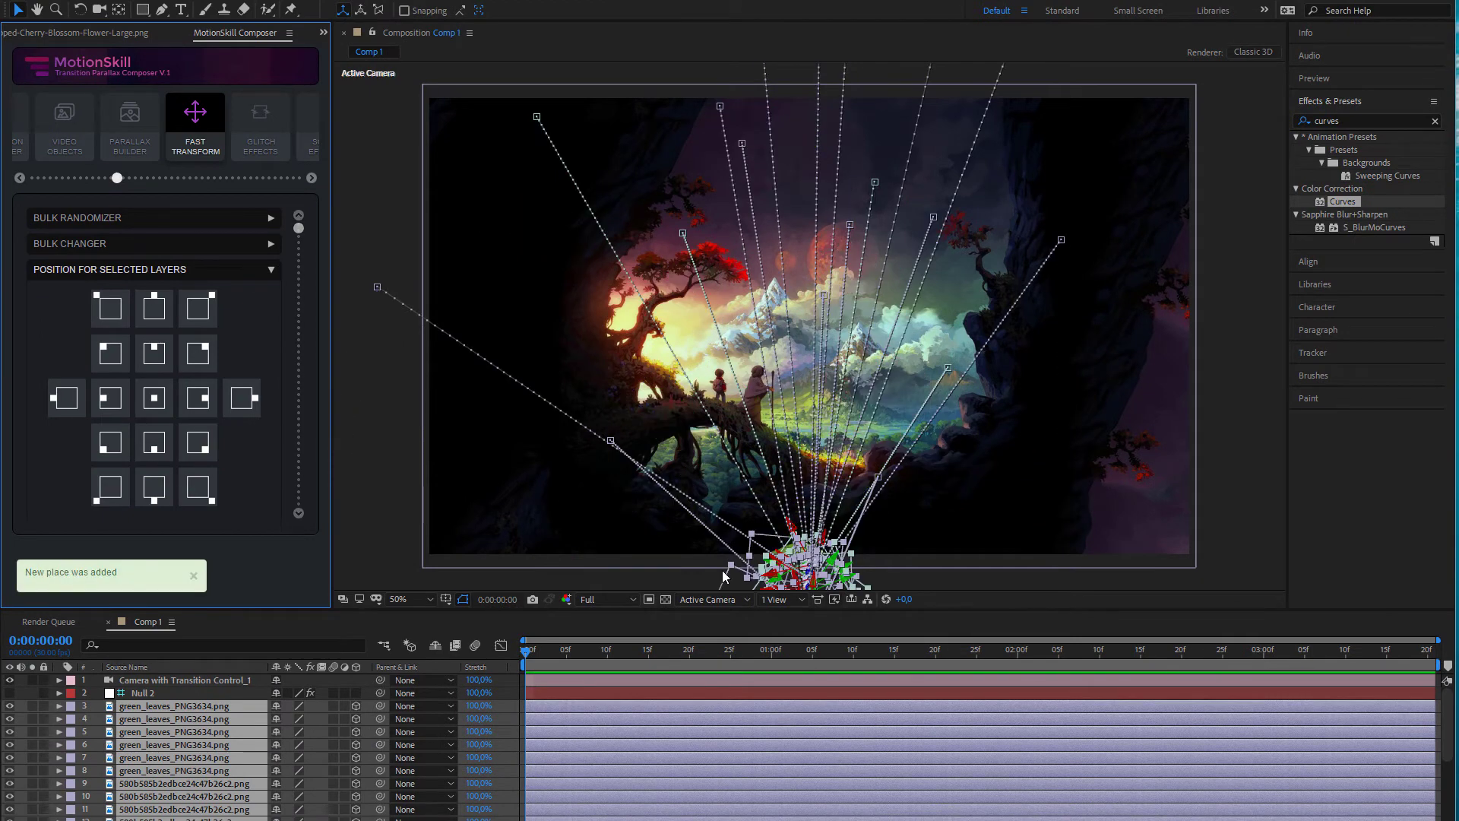
pyautogui.click(412, 559)
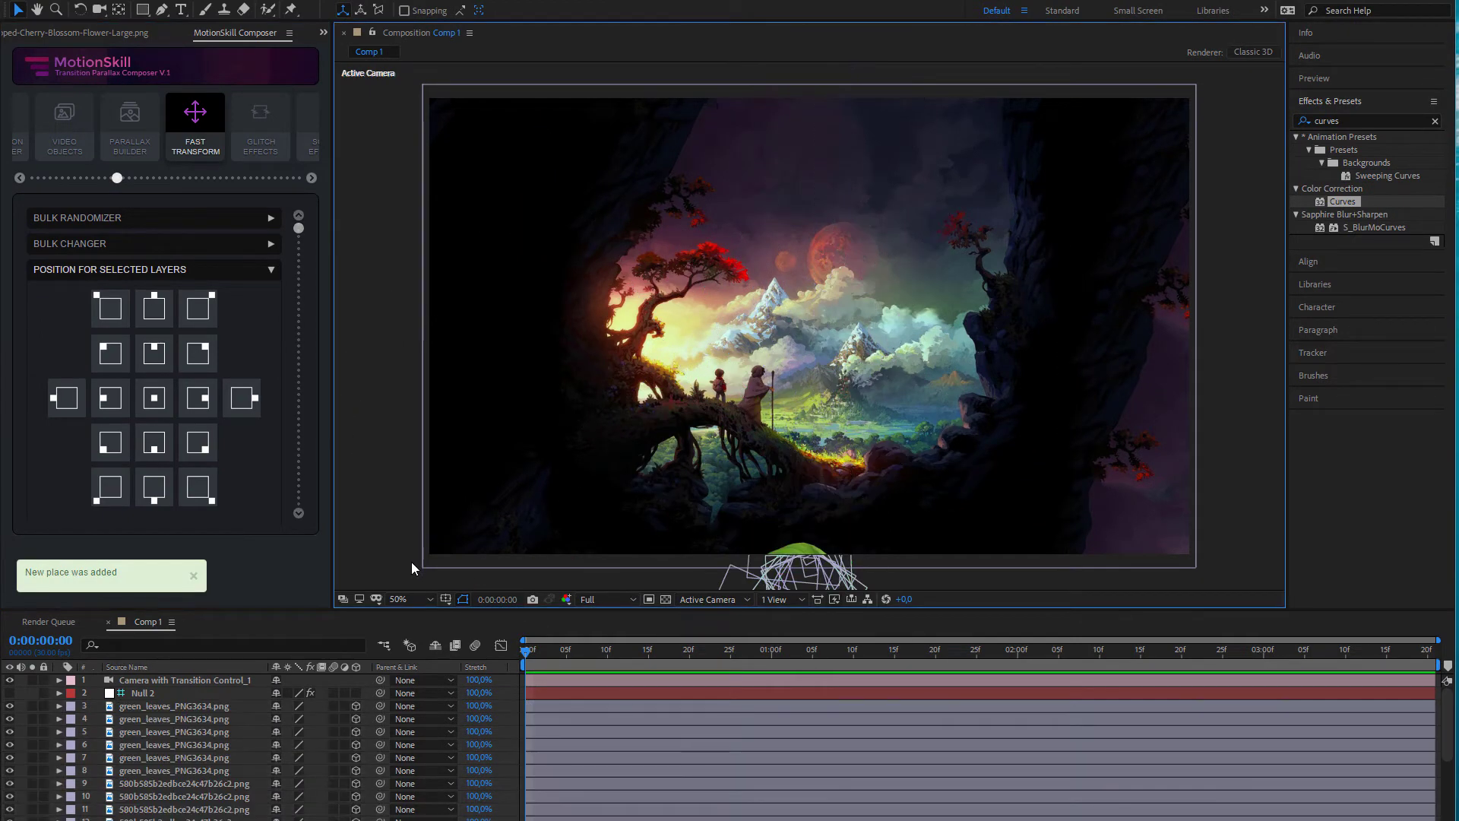
pyautogui.press('space')
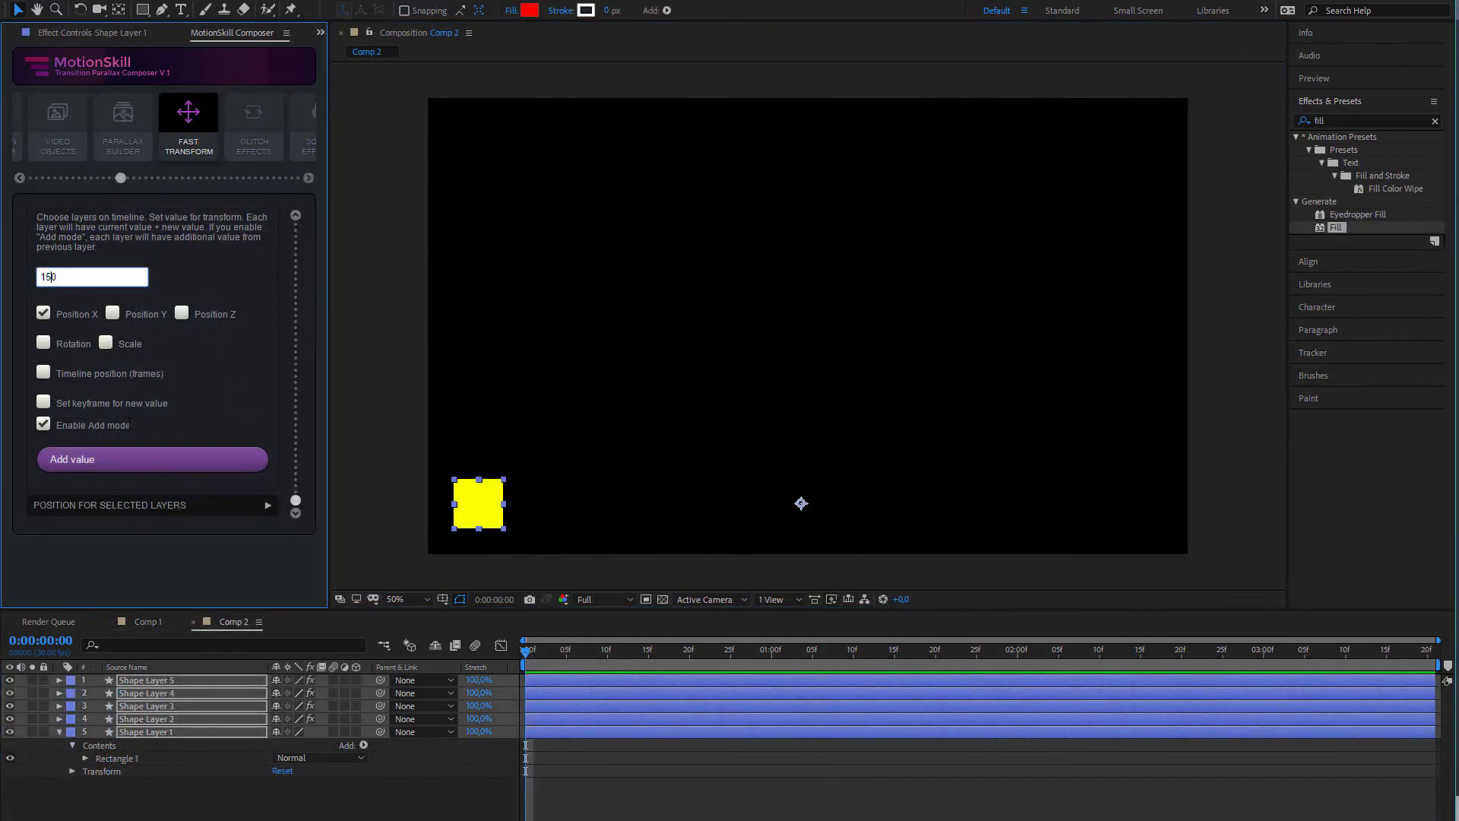
# Try a cumulative 150 Position X offset on Shape Layers 2–5, then undo it.
pyautogui.click(133, 460)
pyautogui.hotkey('ctrl', 'z')
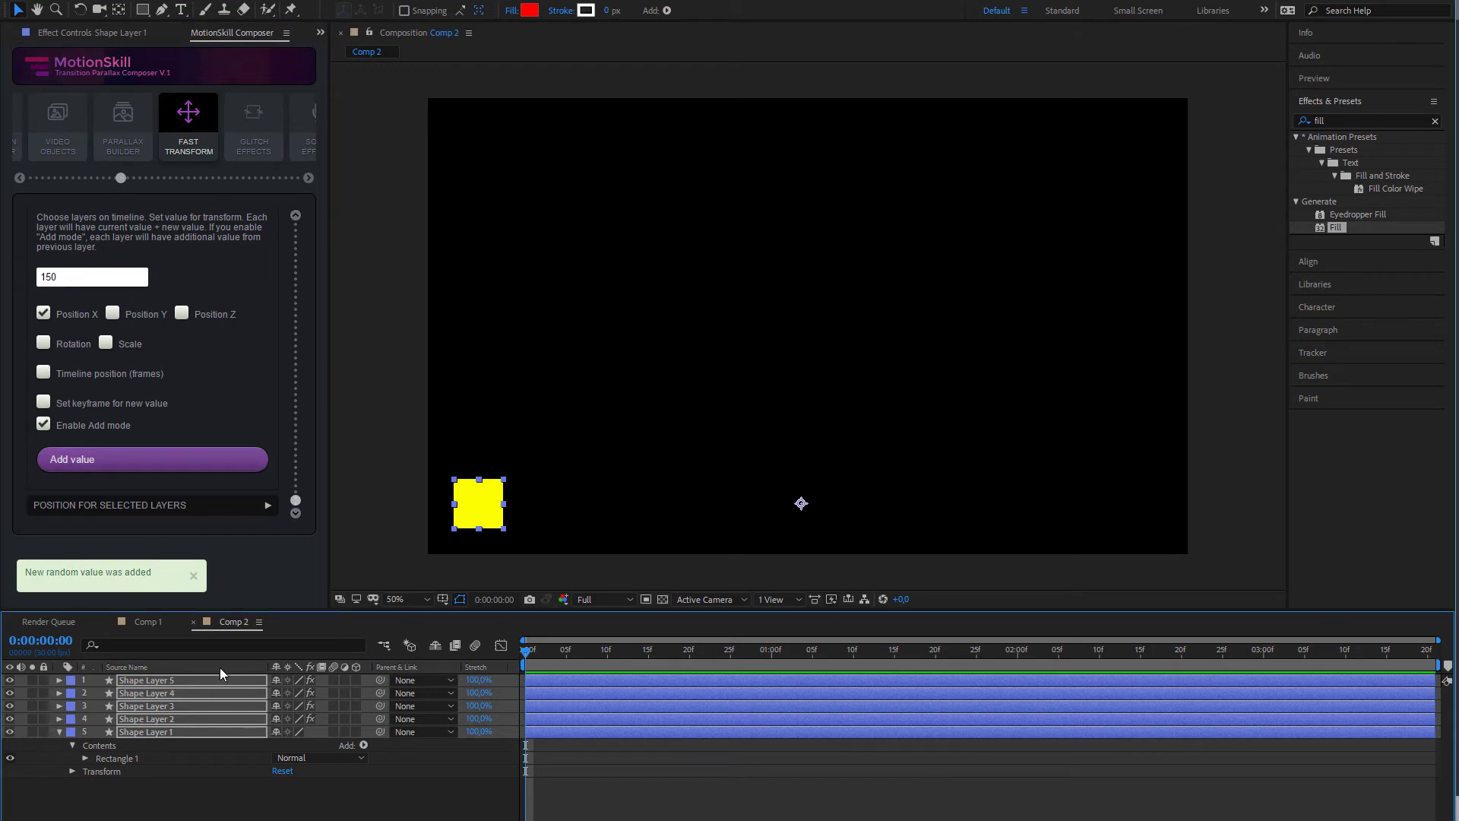
pyautogui.click(168, 718)
pyautogui.keyDown('shift'); pyautogui.click(186, 680); pyautogui.keyUp('shift')
pyautogui.click(122, 459)
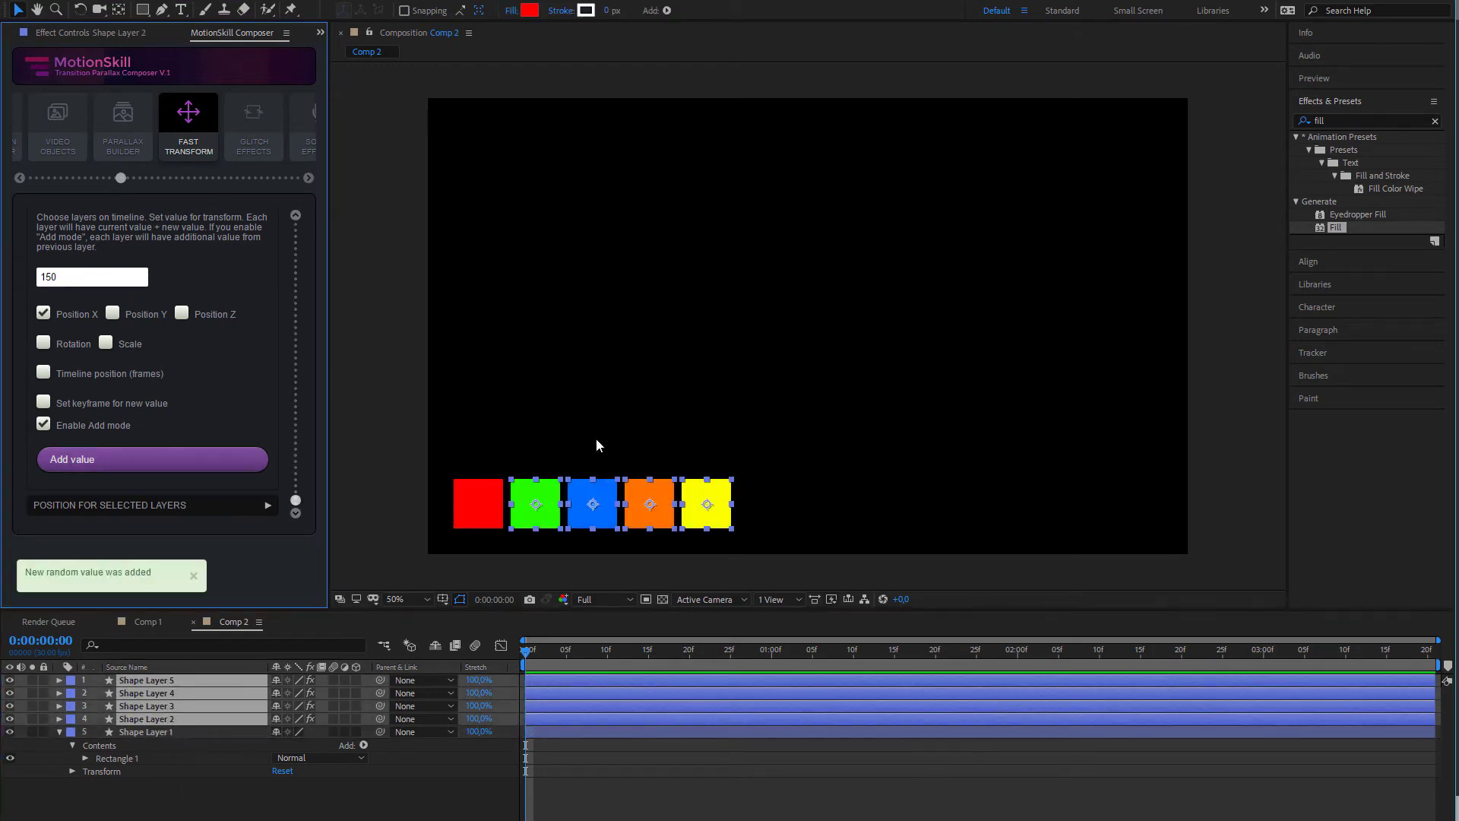
pyautogui.click(1189, 482)
pyautogui.hotkey('ctrl', 'z')
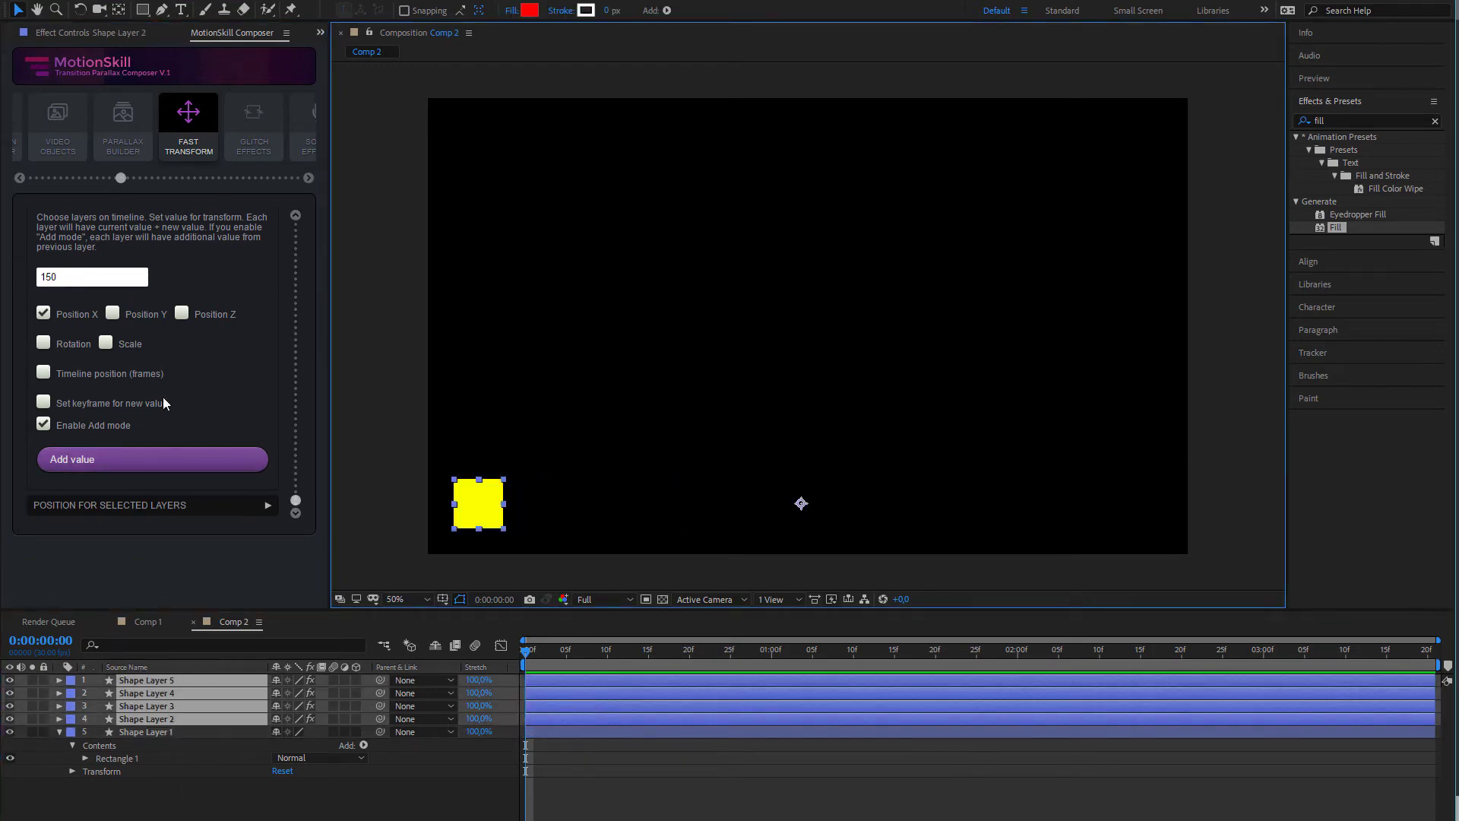
# Switch the offset to Position Y to stack the squares vertically, then retry a diagonal fan-out and undo.
pyautogui.click(43, 313)
pyautogui.click(113, 314)
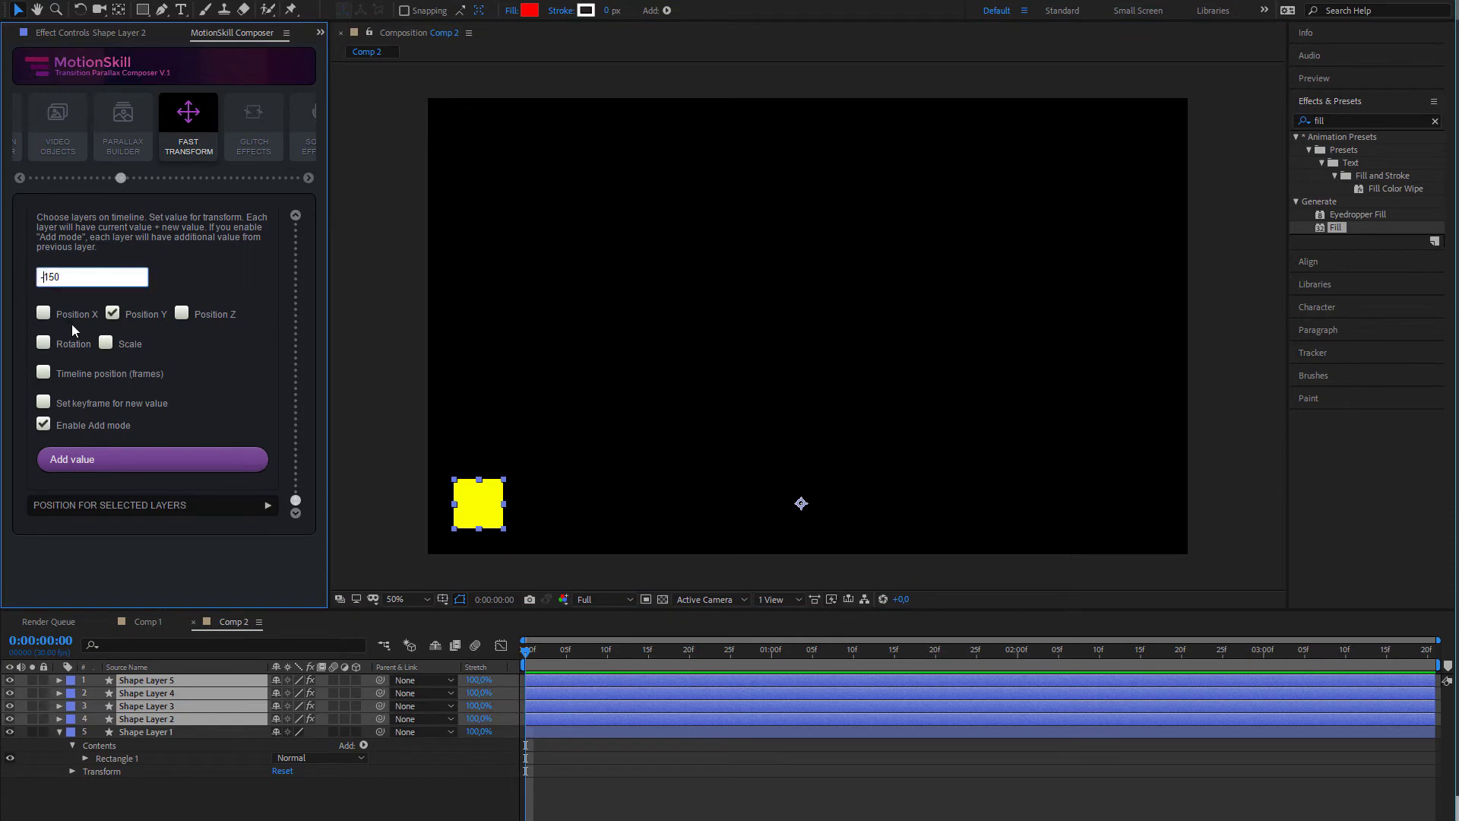
pyautogui.click(130, 454)
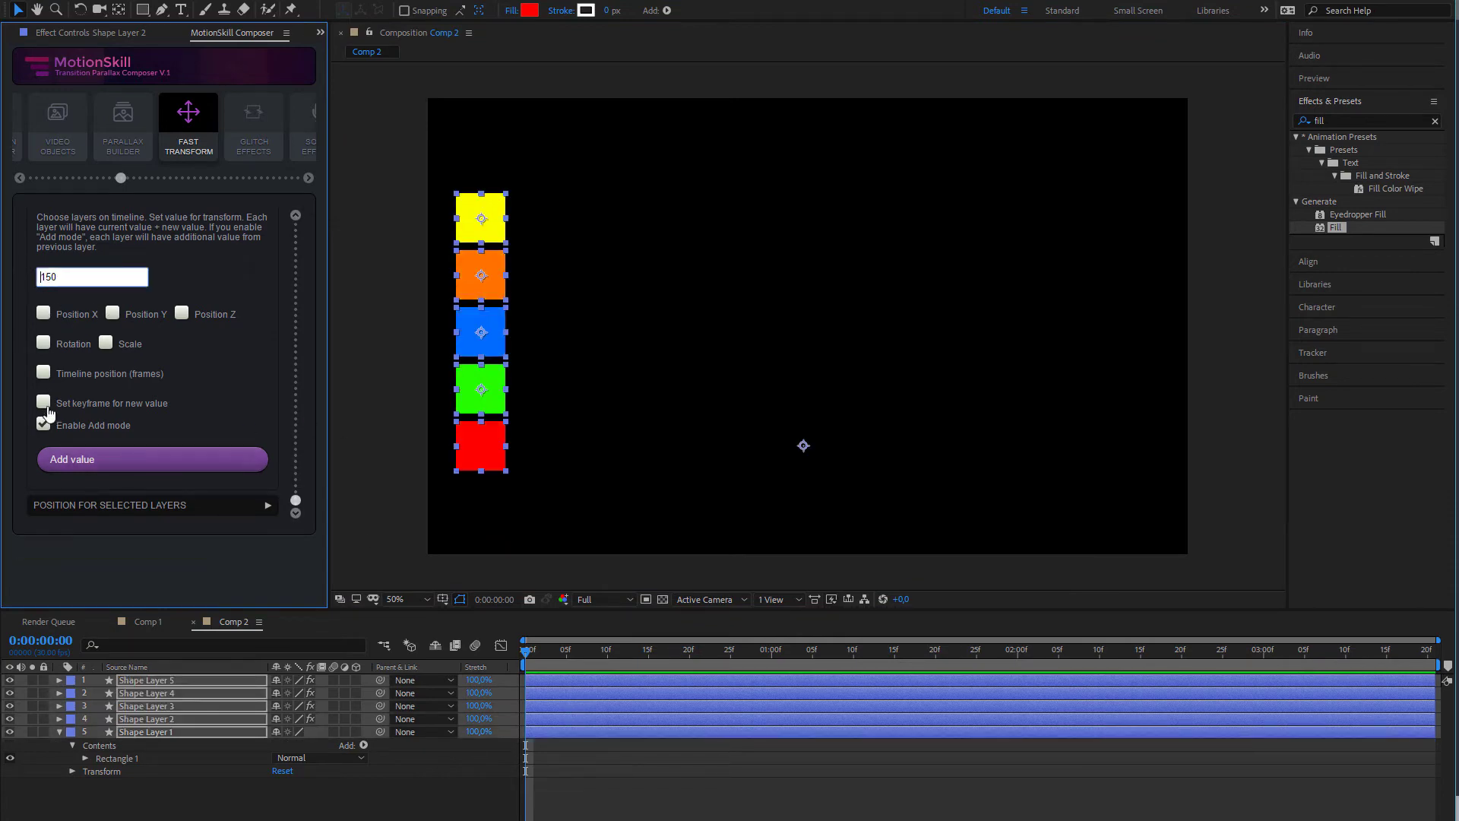
pyautogui.click(80, 459)
pyautogui.click(43, 313)
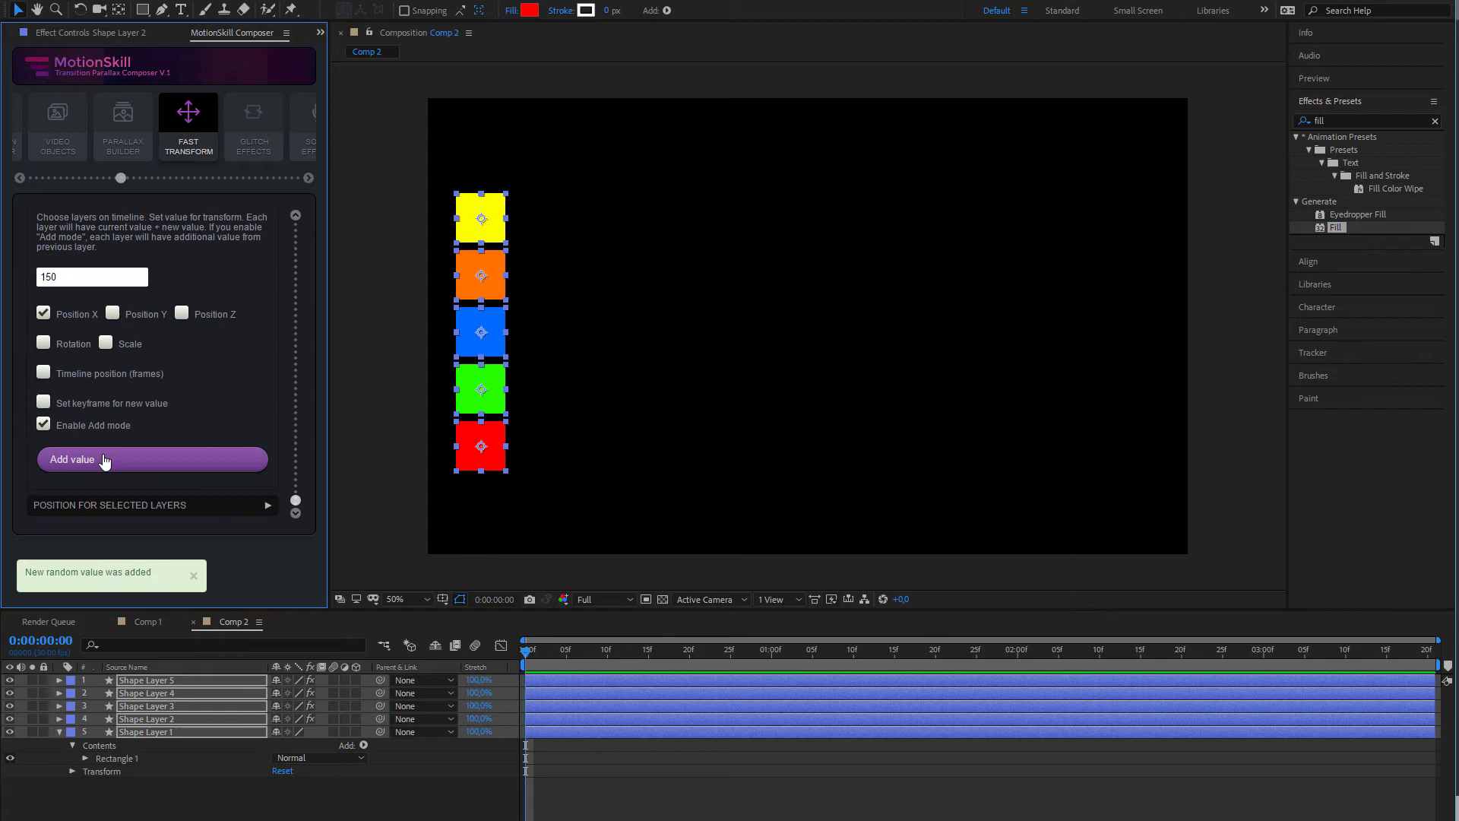
pyautogui.click(104, 461)
pyautogui.hotkey('ctrl', 'z')
# Reselect Shape Layers 1–5, fan the squares diagonally again, then undo it.
pyautogui.click(174, 732)
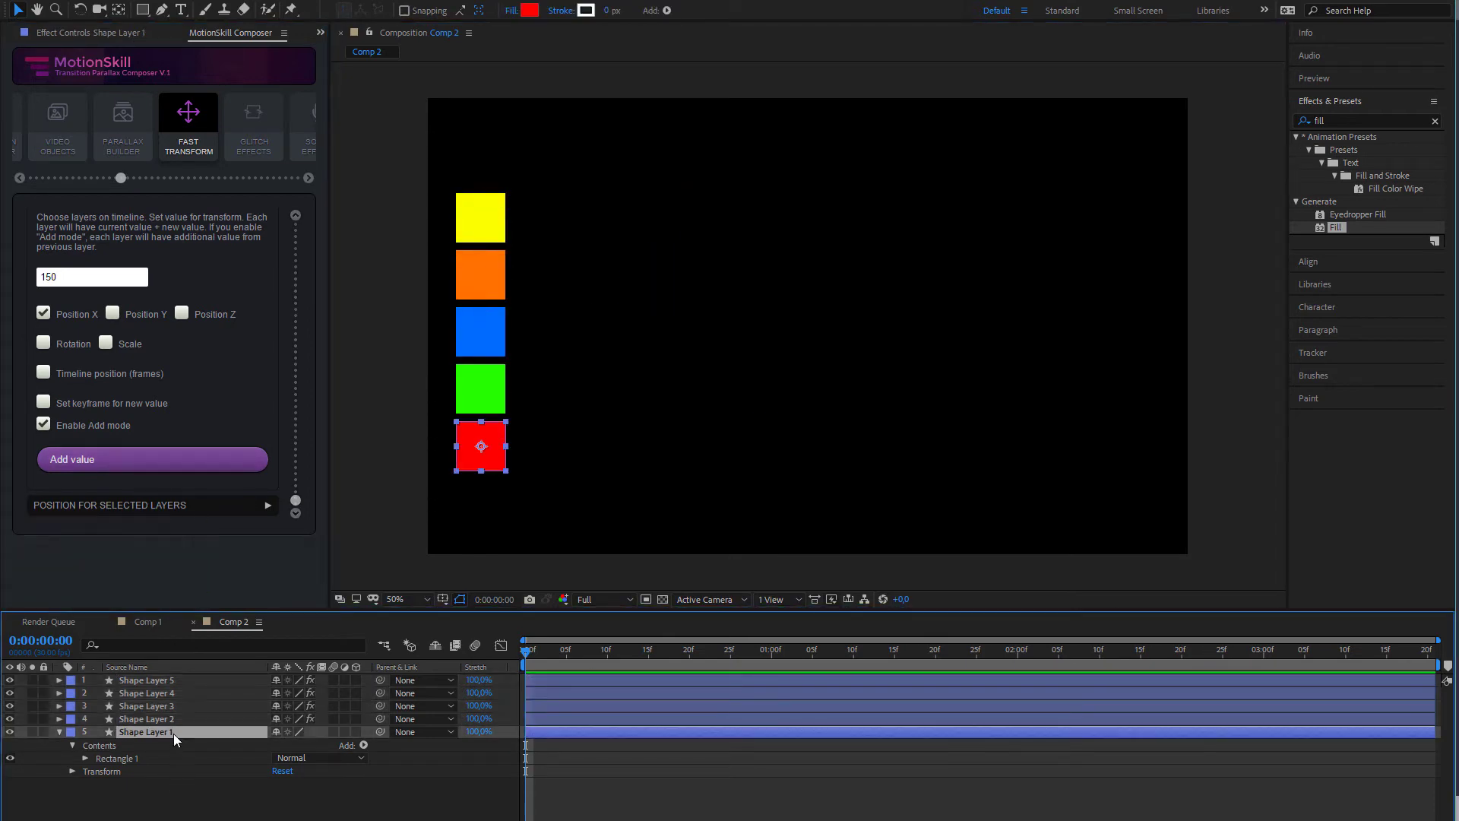
pyautogui.moveTo(170, 759); pyautogui.dragTo(174, 695)
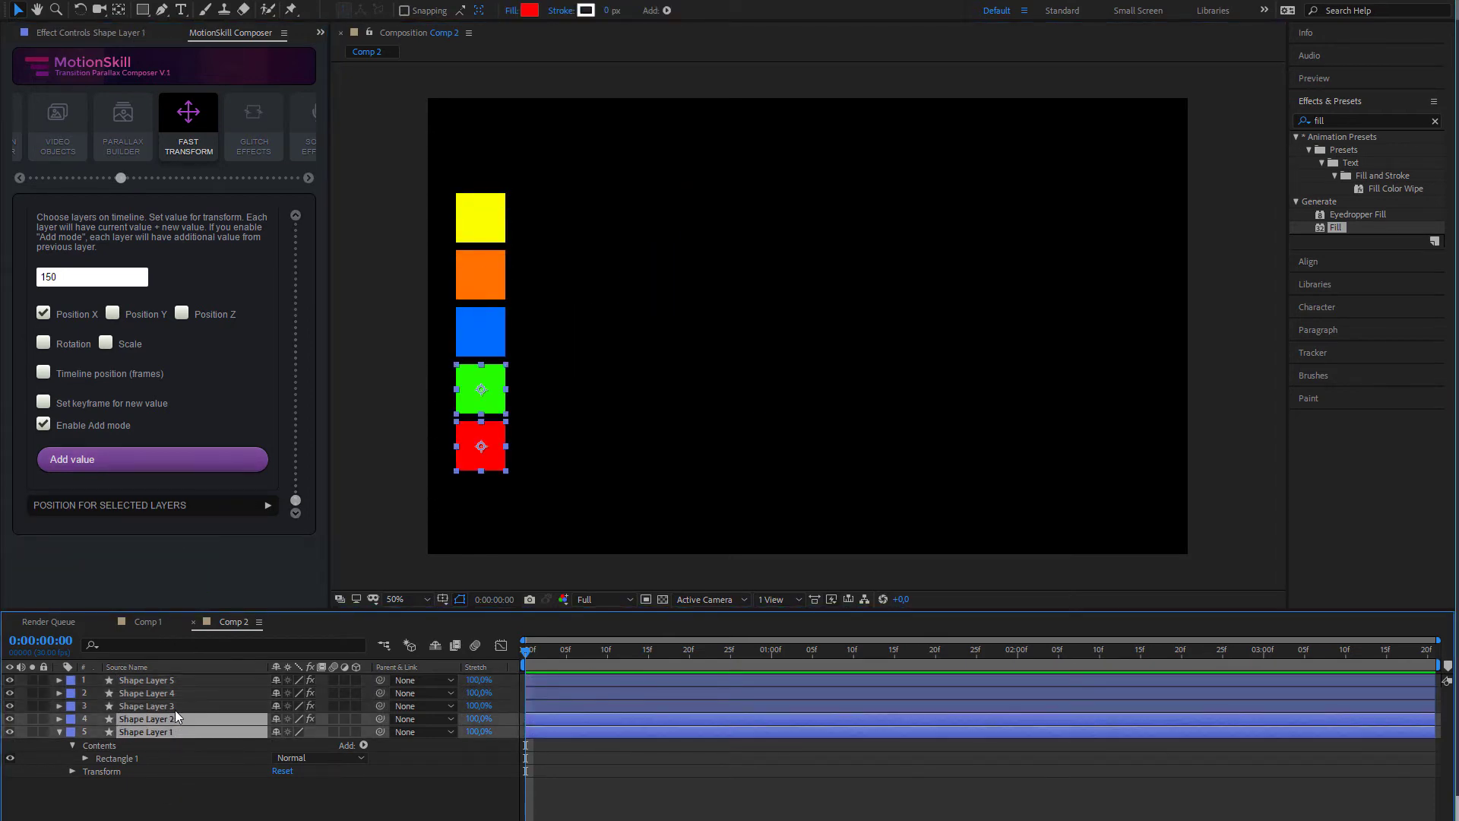
pyautogui.keyDown('ctrl'); pyautogui.click(163, 680); pyautogui.keyUp('ctrl')
pyautogui.click(98, 460)
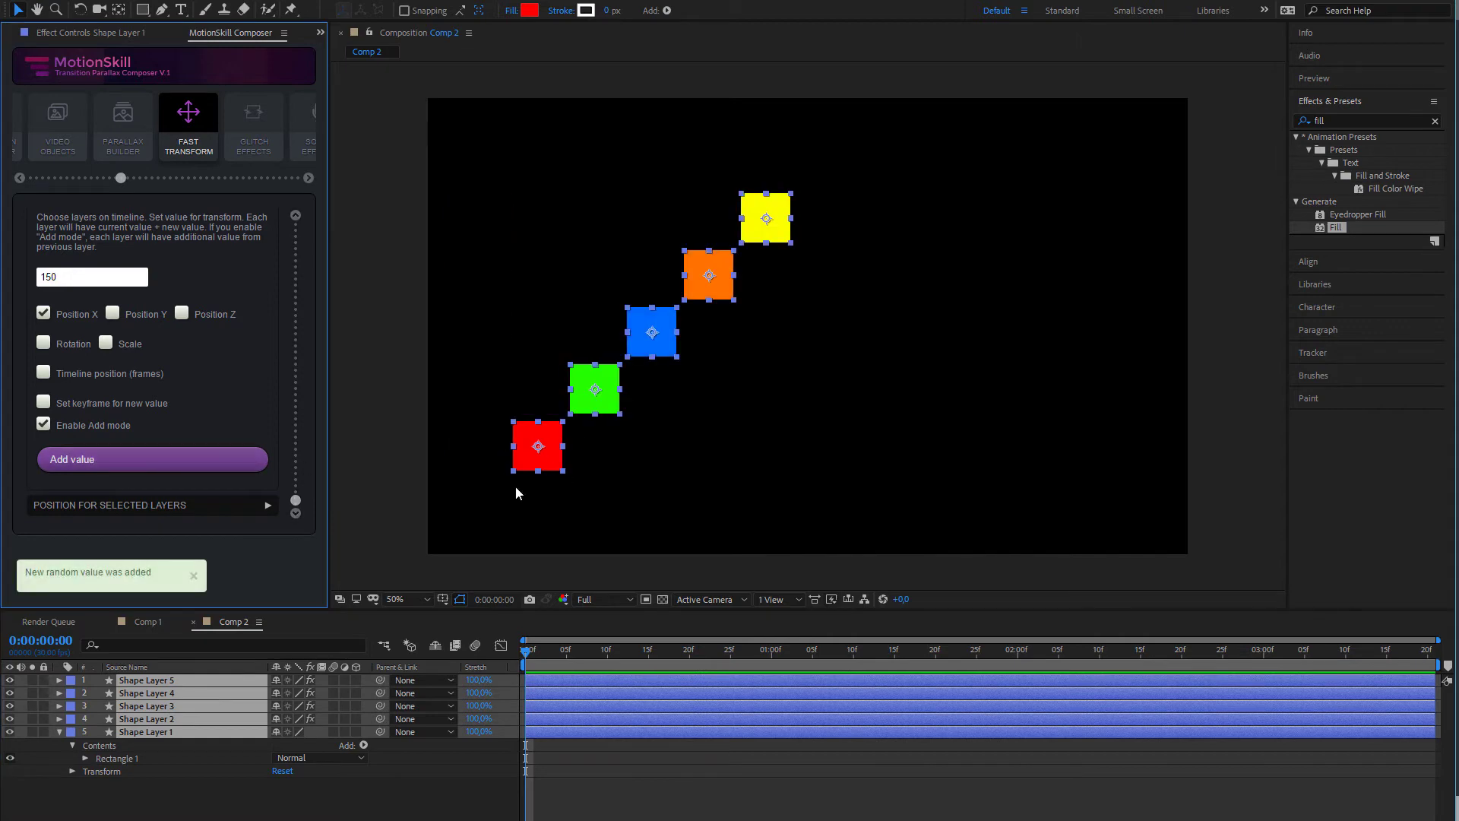
pyautogui.hotkey('ctrl', 'z')
pyautogui.click(198, 684)
# Keyframe the five squares into a rotated diagonal at 15 frames and preview the animation.
pyautogui.keyDown('shift'); pyautogui.click(199, 728); pyautogui.keyUp('shift')
pyautogui.click(205, 460)
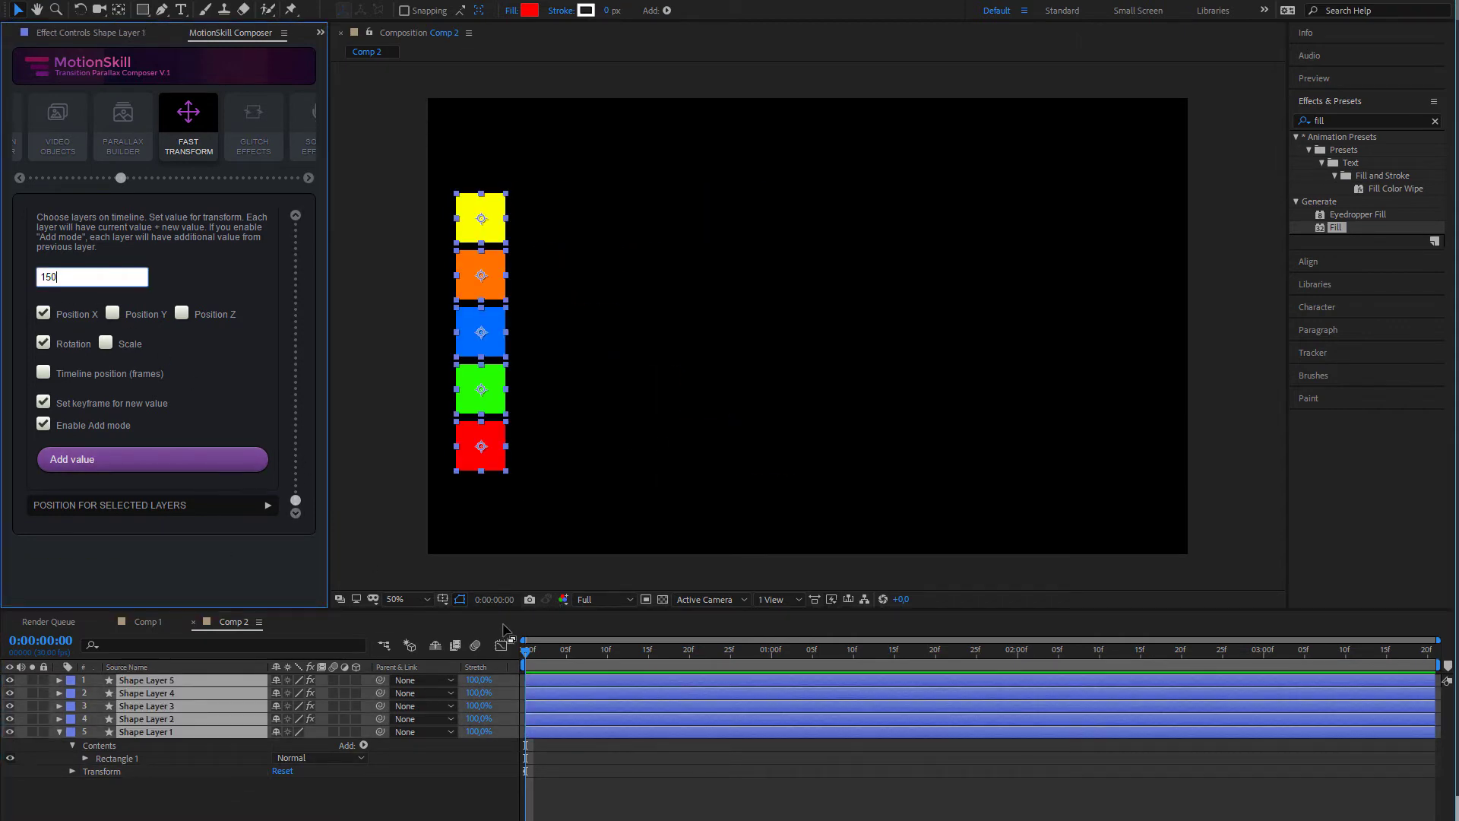
pyautogui.moveTo(526, 652); pyautogui.dragTo(642, 663)
pyautogui.click(194, 461)
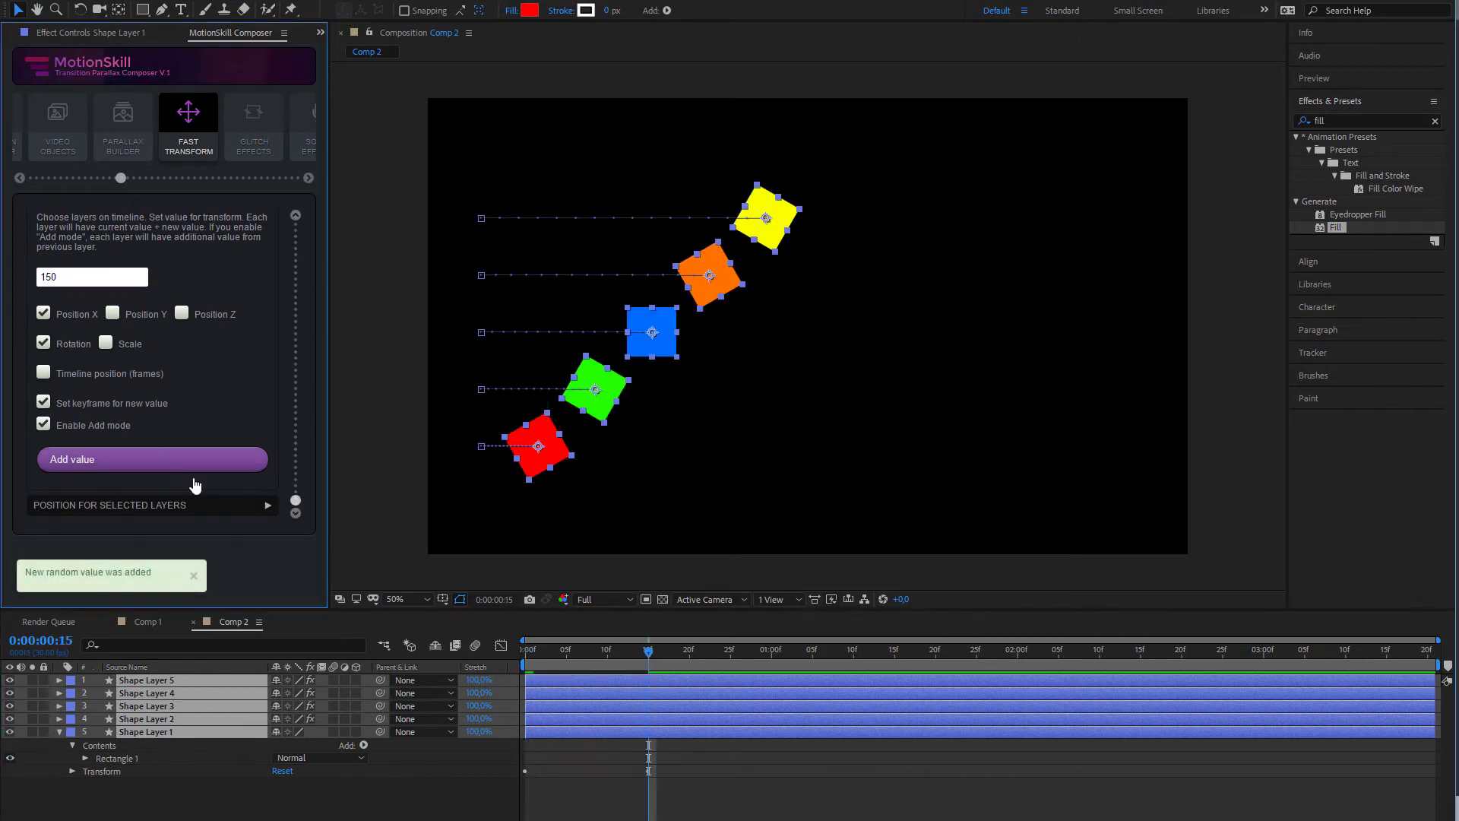
pyautogui.moveTo(664, 662); pyautogui.dragTo(531, 661)
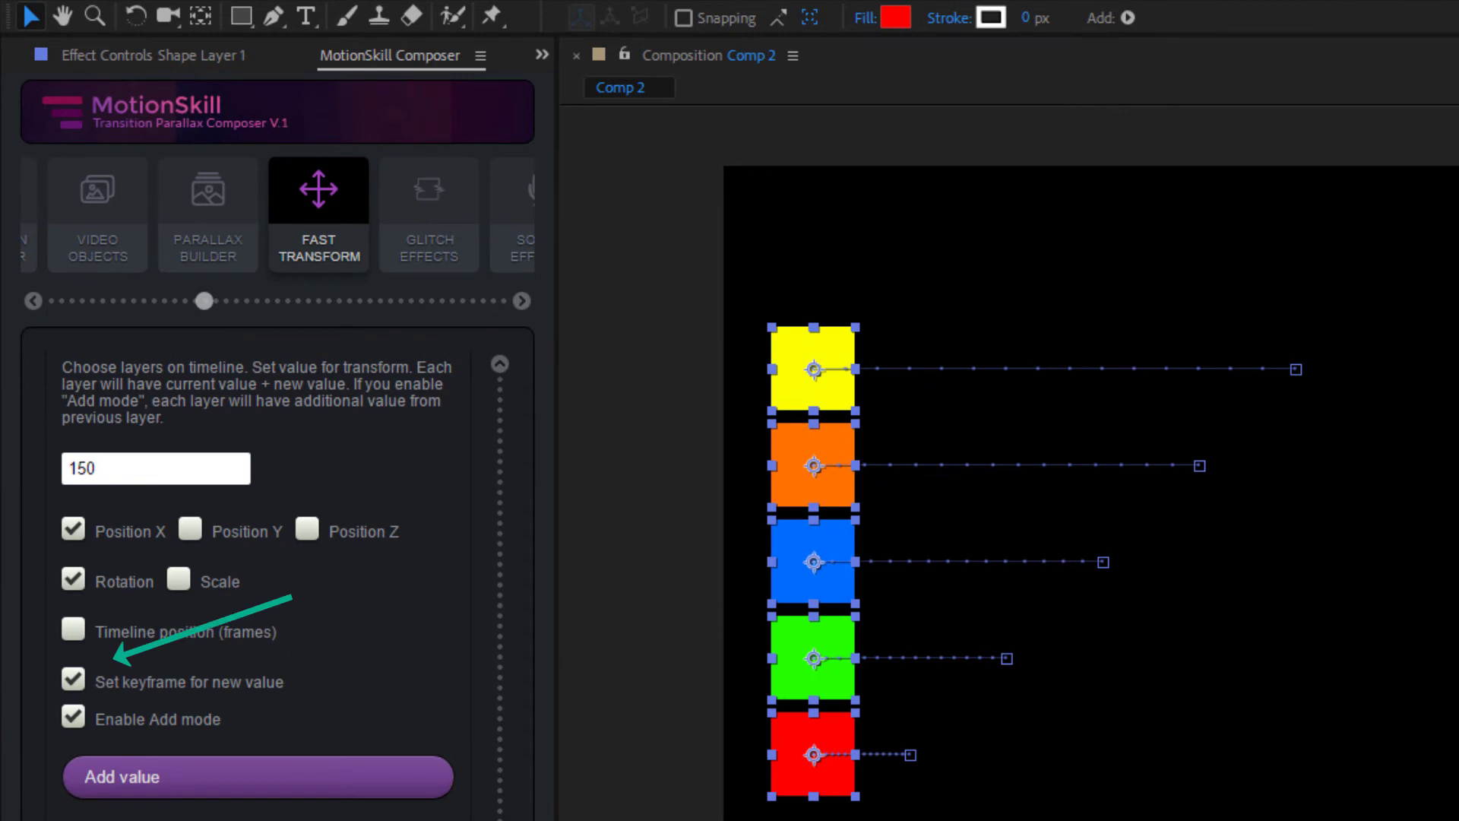
pyautogui.hotkey('ctrl', 'shift', 'a')
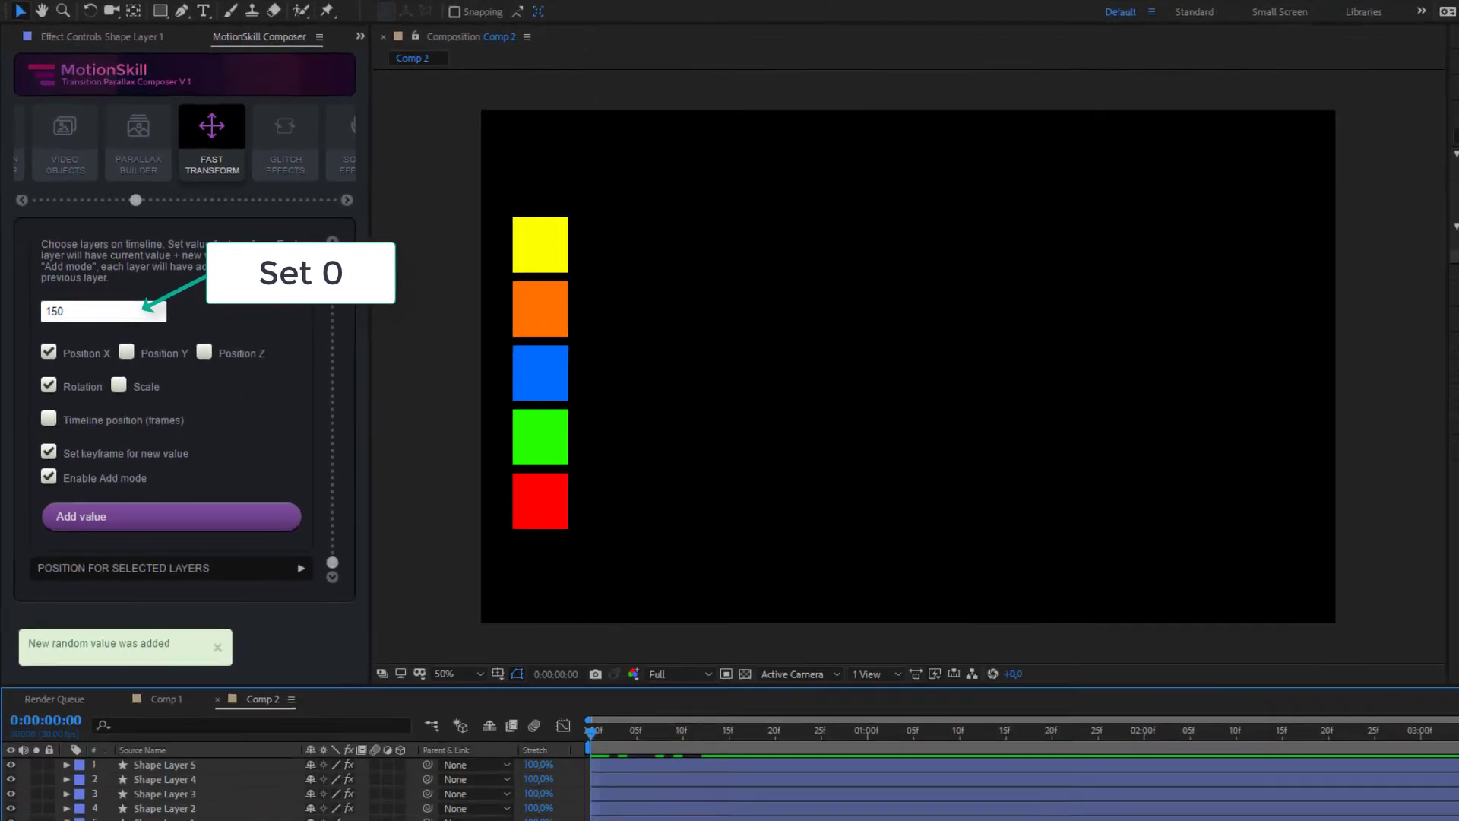
pyautogui.press('space')
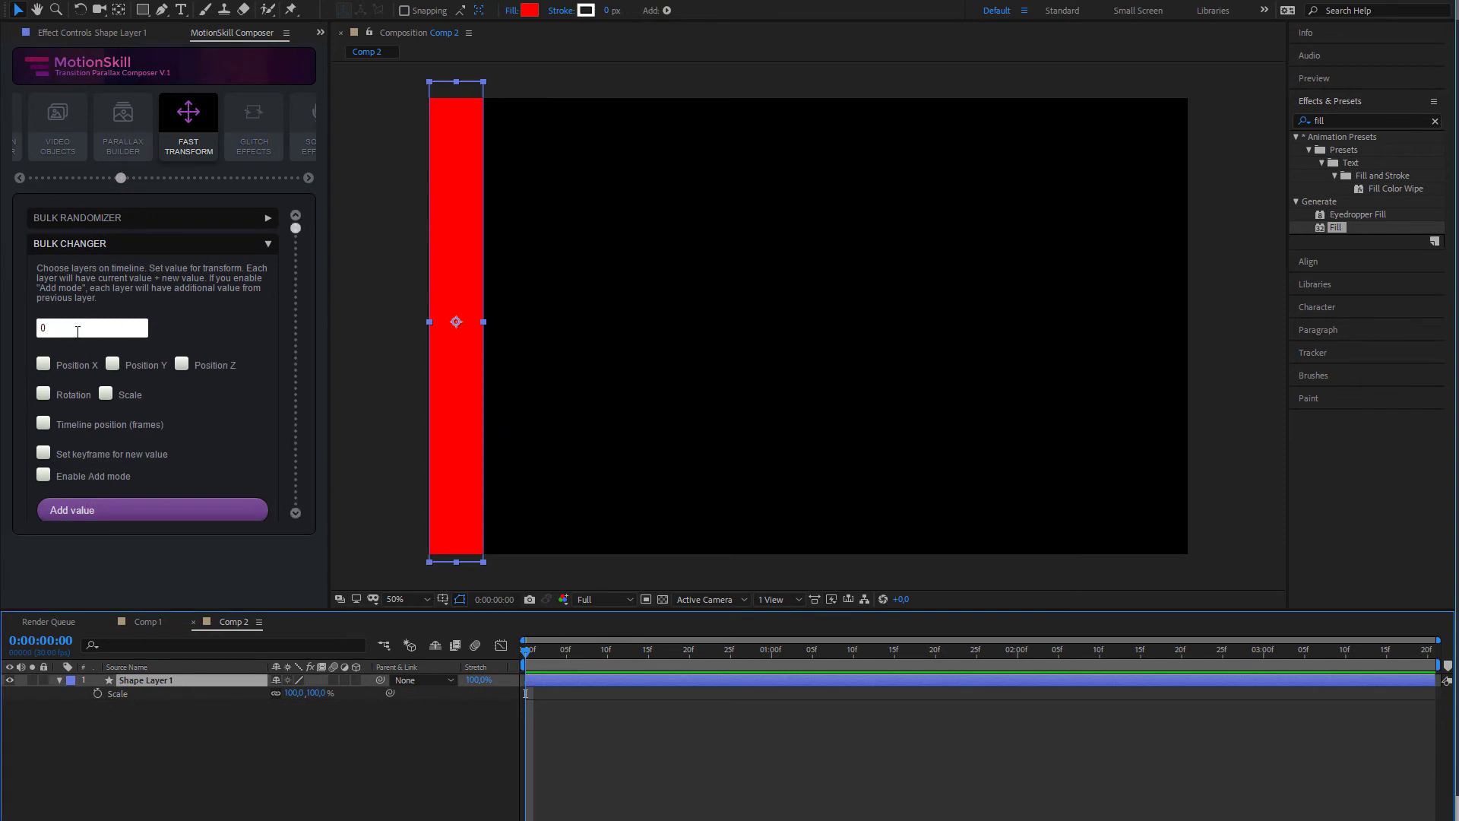
# Duplicate the red panel layer several times and select the duplicates.
pyautogui.hotkey('ctrl', 'd')
pyautogui.hotkey('ctrl', 'd')
pyautogui.hotkey('ctrl', 'd')
pyautogui.hotkey('ctrl', 'd')
pyautogui.hotkey('ctrl', 'd')
pyautogui.hotkey('ctrl', 'd')
pyautogui.hotkey('ctrl', 'd')
pyautogui.hotkey('ctrl', 'd')
pyautogui.hotkey('ctrl', 'd')
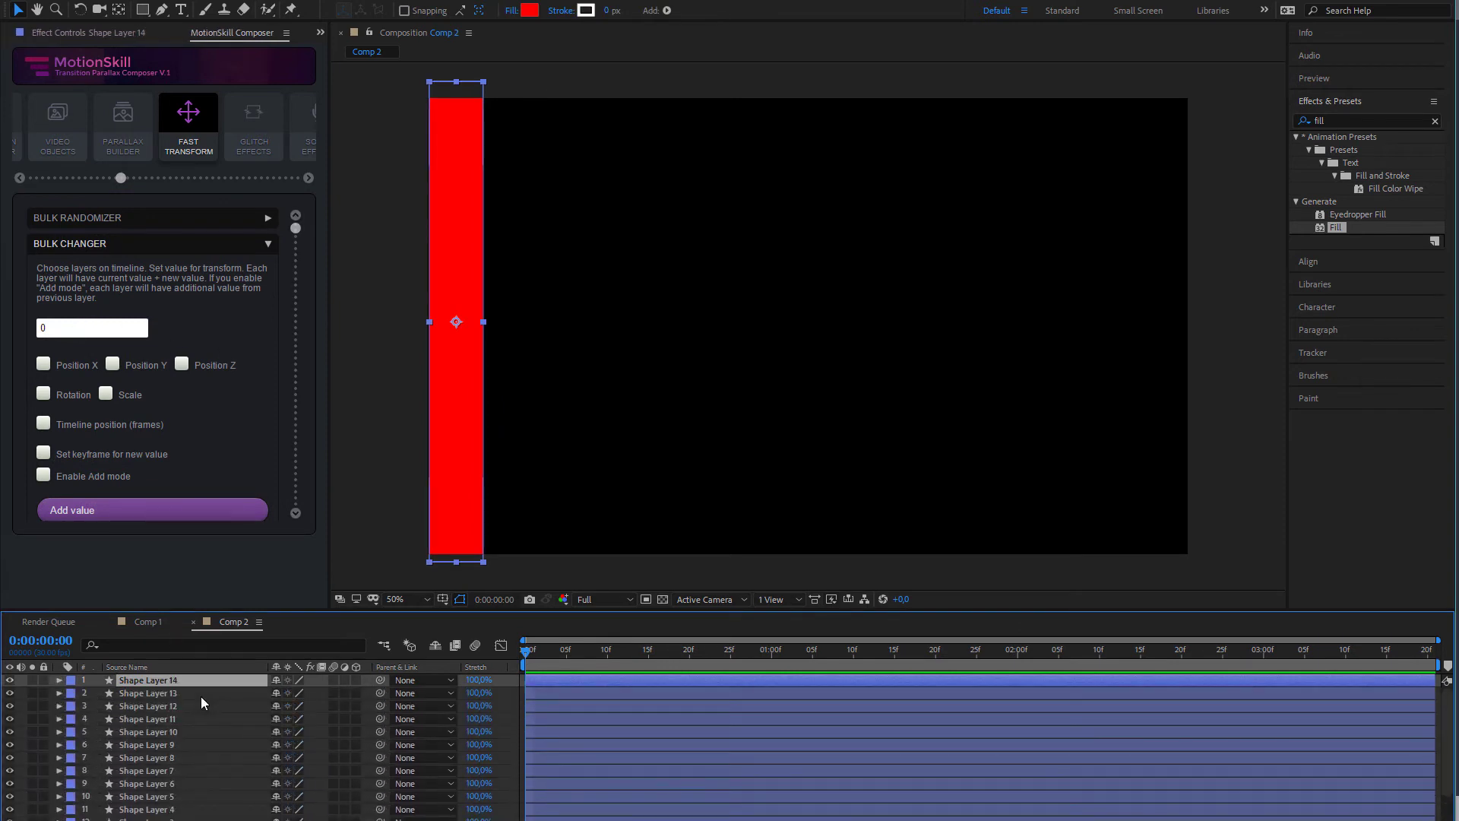
pyautogui.click(203, 695)
pyautogui.scroll(-3, 185, 783)
pyautogui.keyDown('shift'); pyautogui.click(182, 793); pyautogui.keyUp('shift')
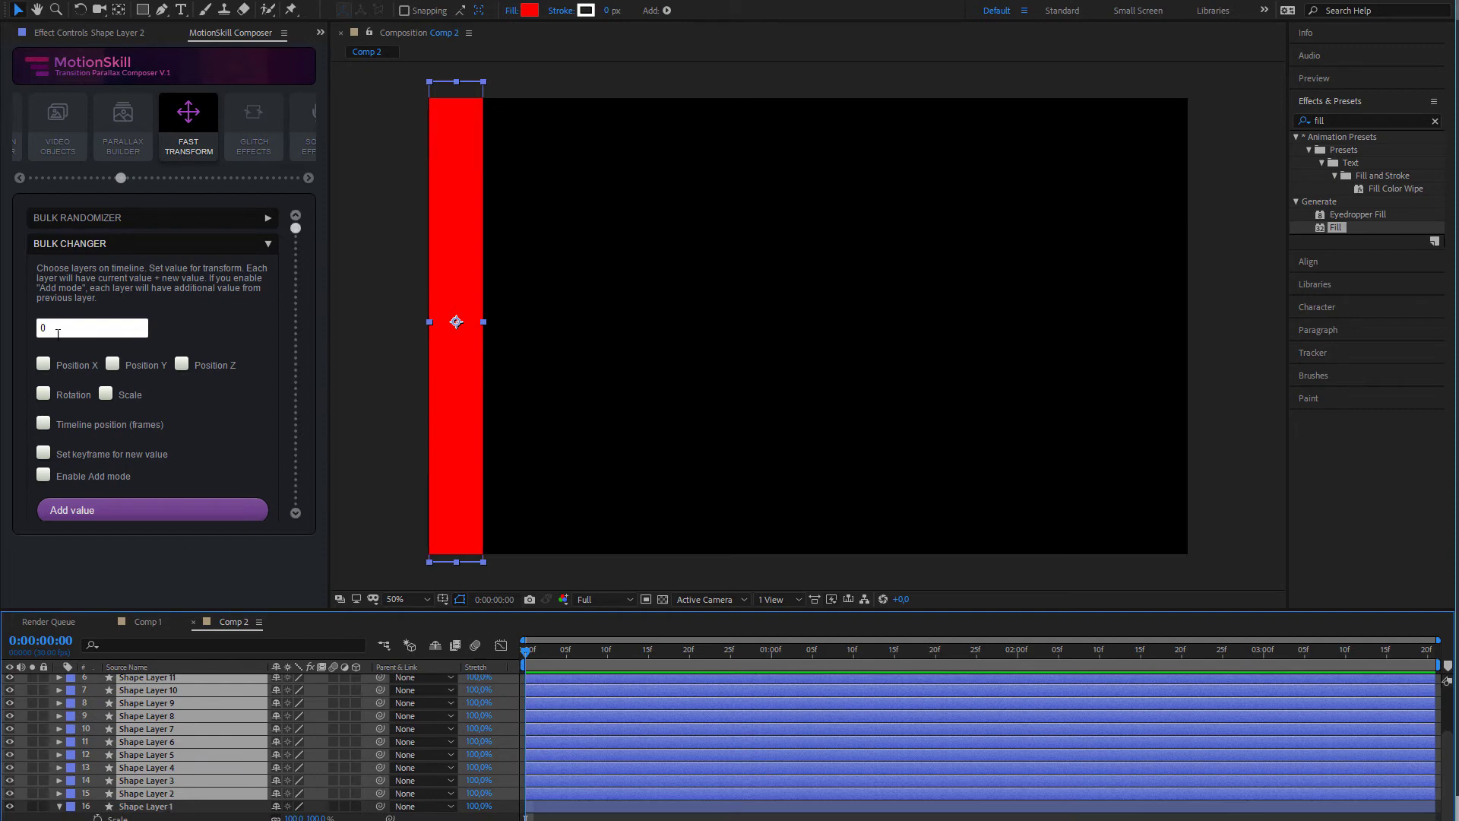
# Offset the panels cumulatively 140 px in Position X, delete the extra panel, and select all layers.
pyautogui.moveTo(47, 328); pyautogui.dragTo(30, 326)
pyautogui.write('140')
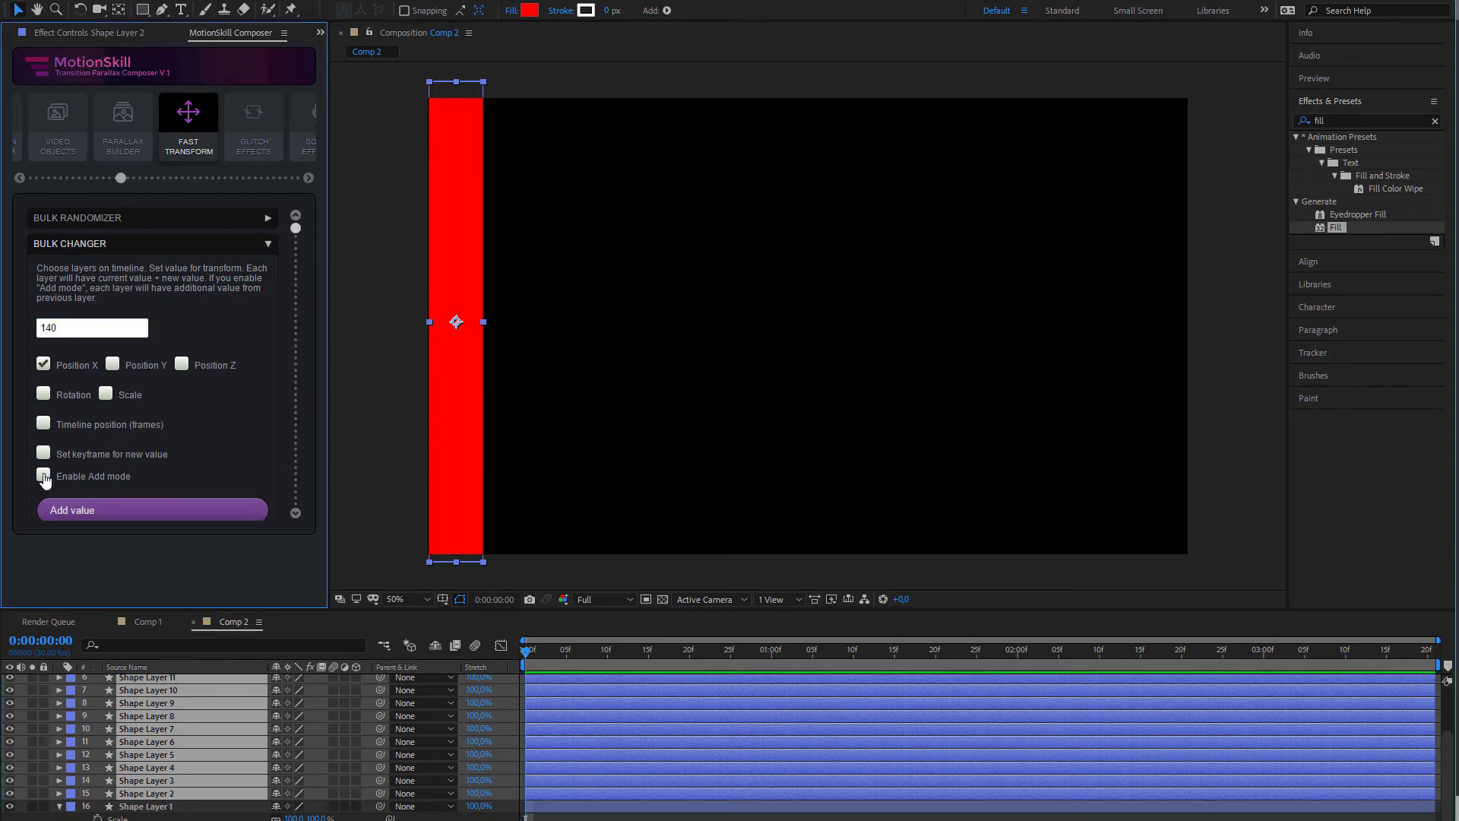
pyautogui.click(43, 476)
pyautogui.scroll(-1, 45, 486)
pyautogui.click(90, 460)
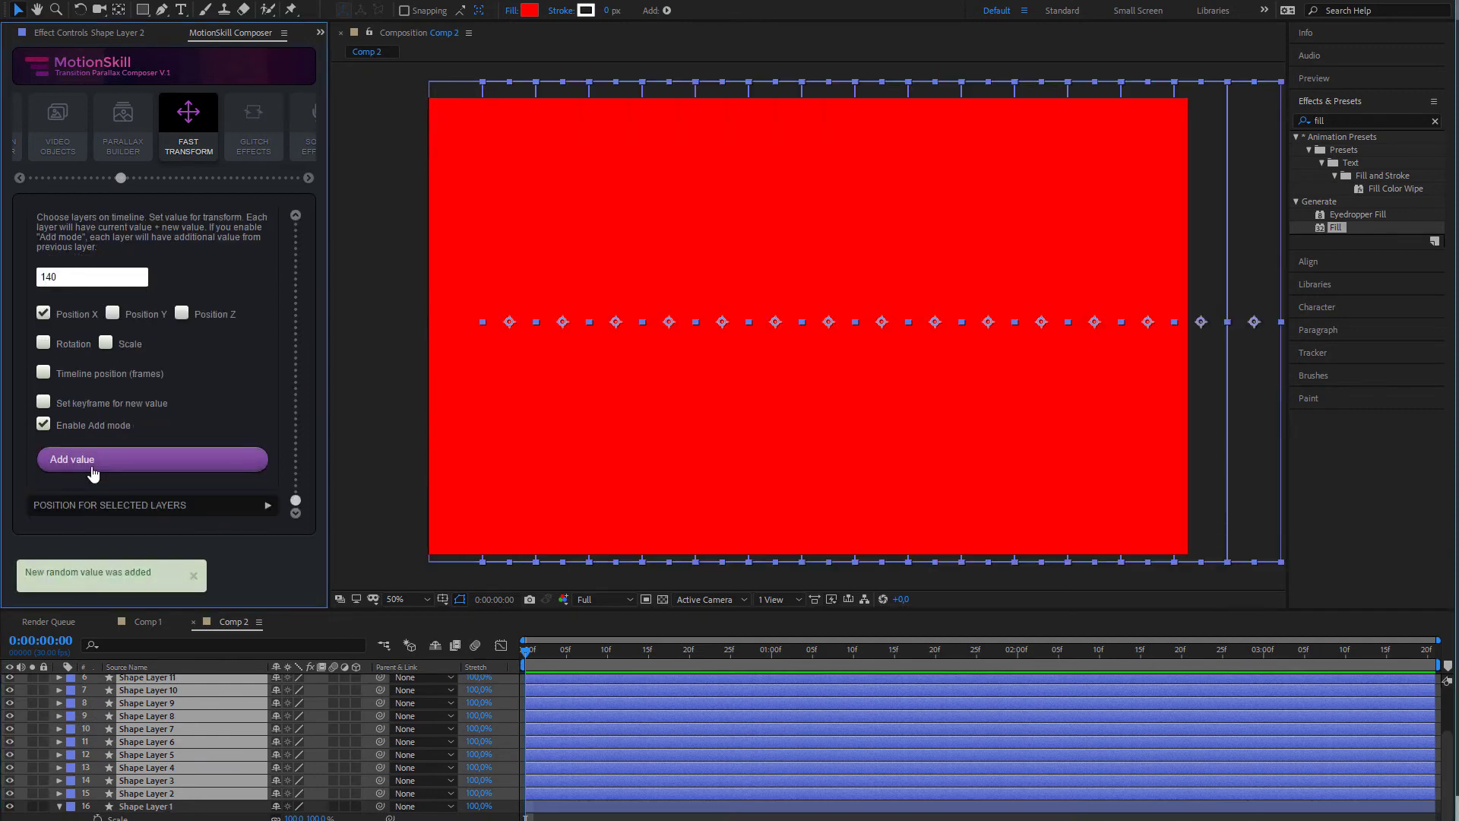
pyautogui.click(1254, 180)
pyautogui.press('Delete')
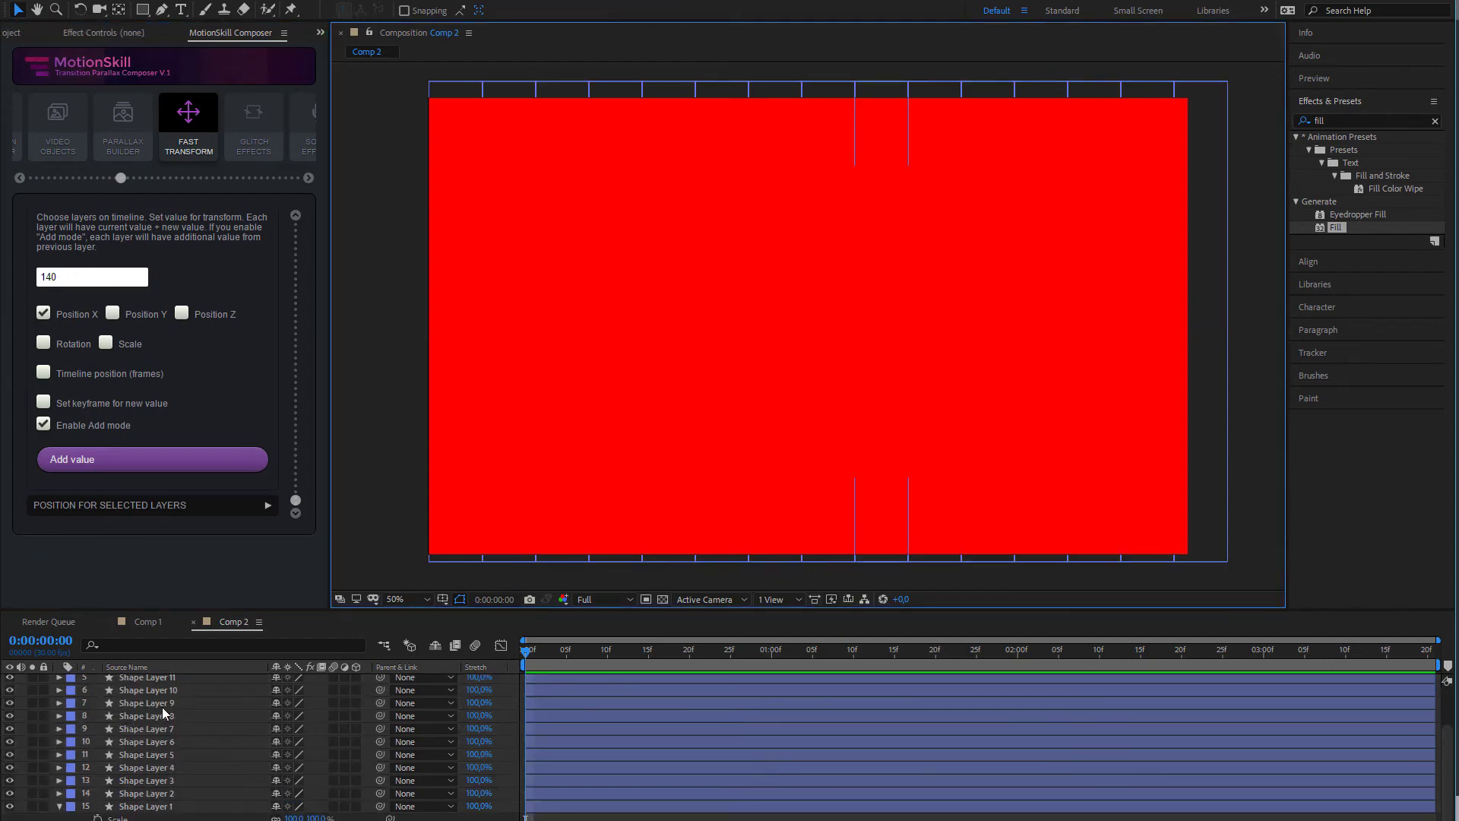
pyautogui.hotkey('ctrl', 'a')
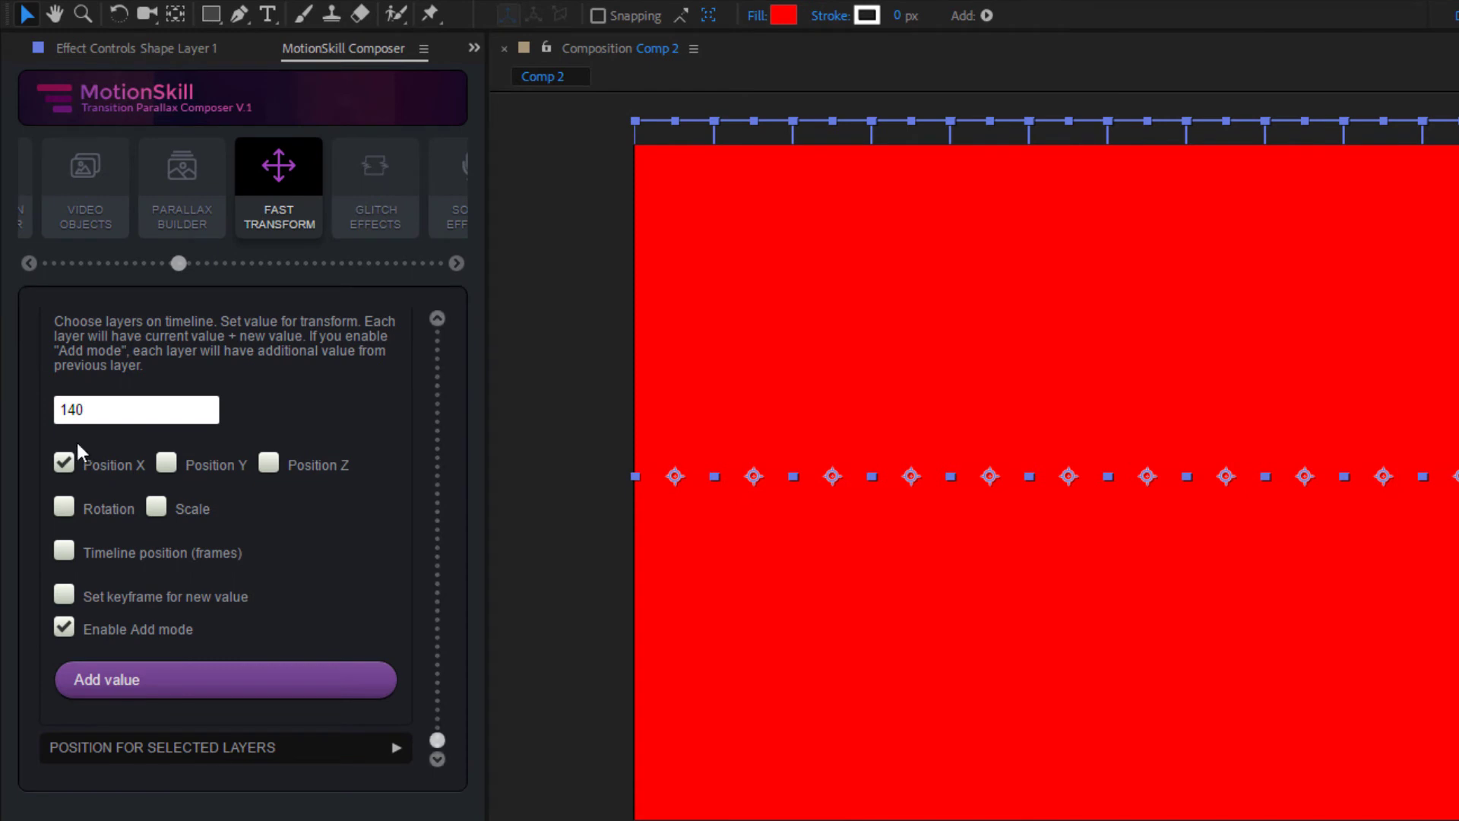
# Shrink all red panels to zero with a -100 Scale change.
pyautogui.click(76, 456)
pyautogui.moveTo(91, 409); pyautogui.dragTo(17, 408)
pyautogui.write('-100')
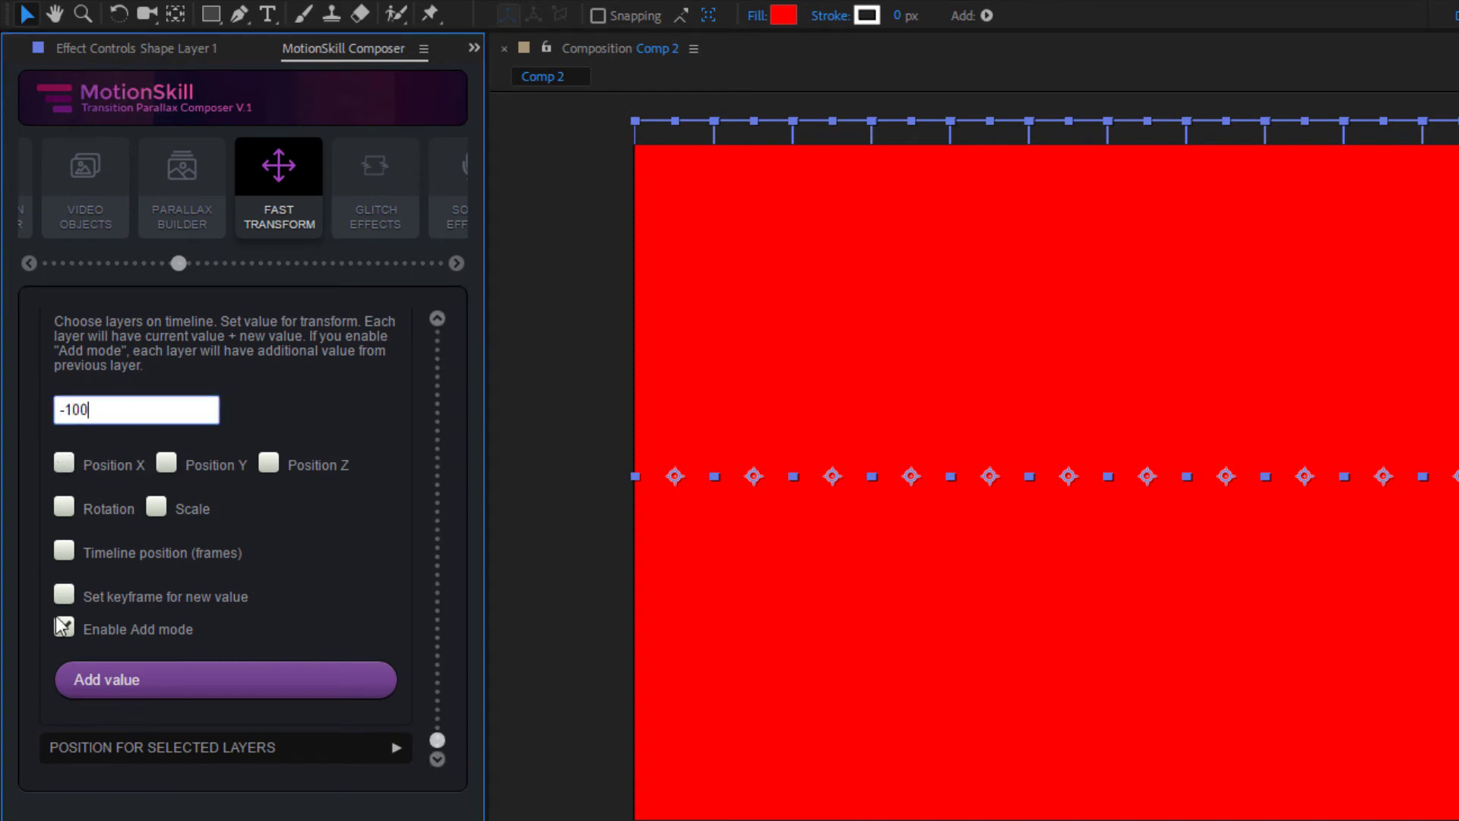
pyautogui.click(150, 513)
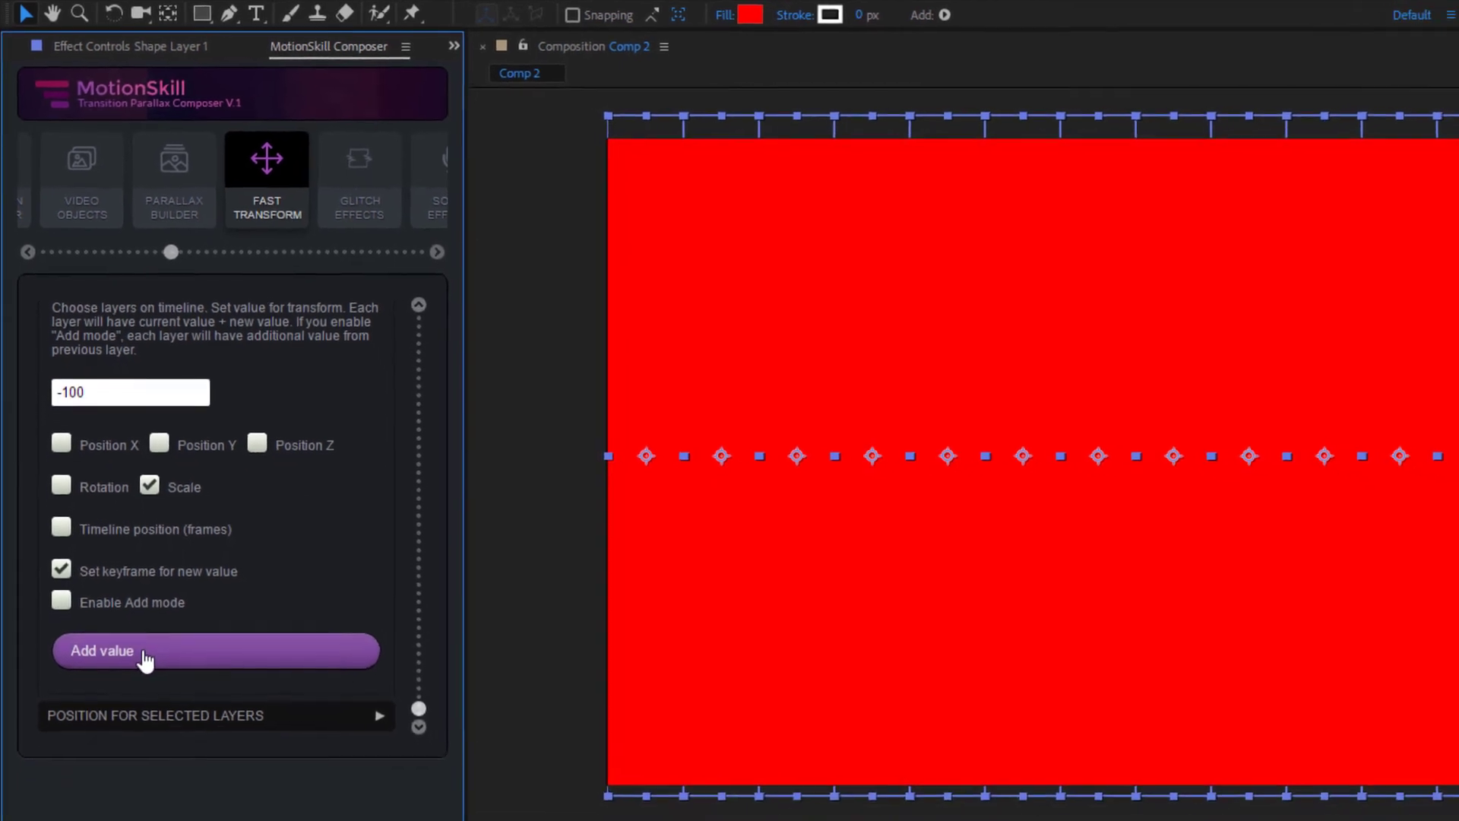
pyautogui.click(114, 679)
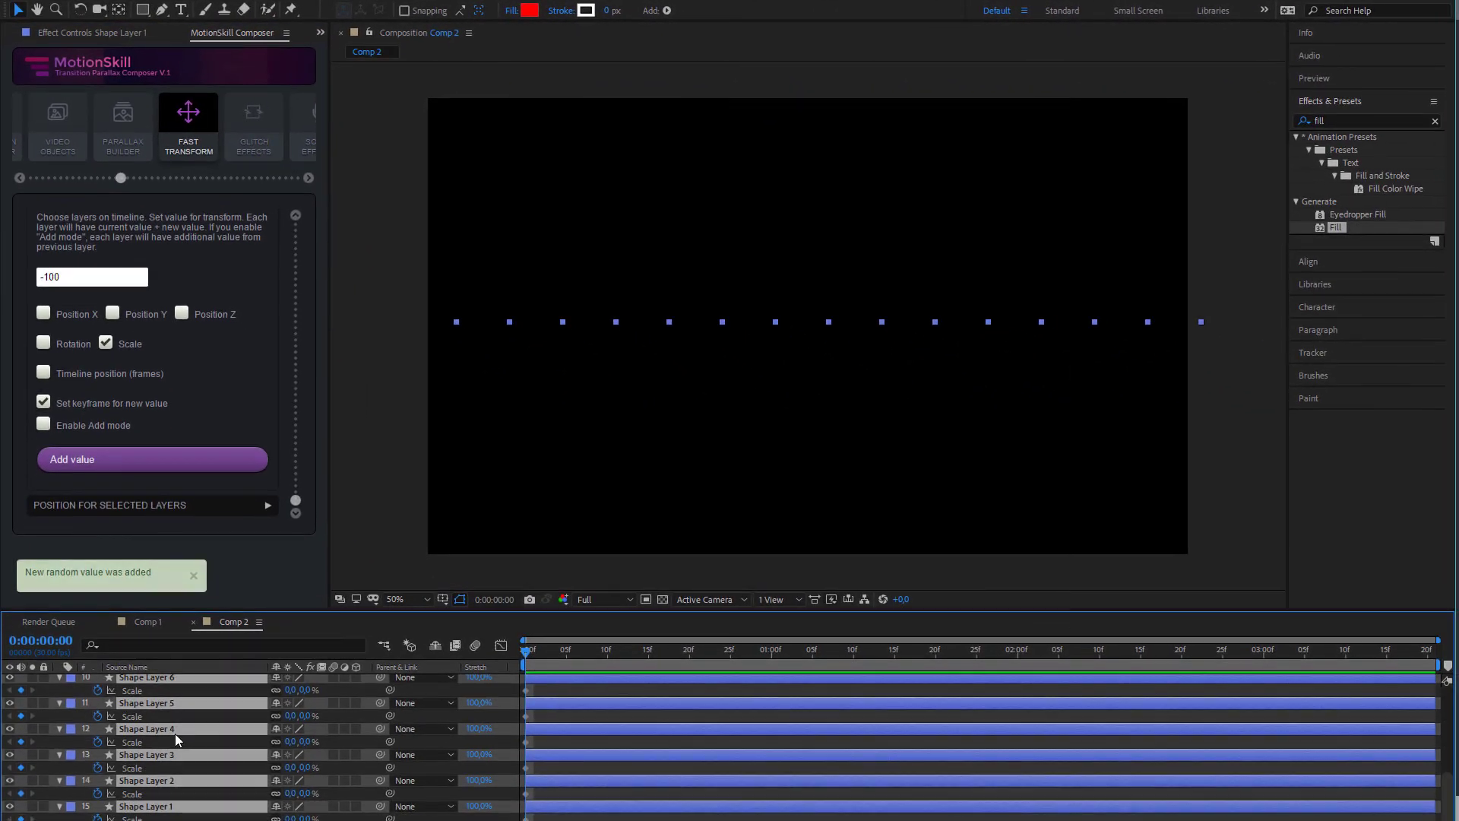
# Key Scale back to 100% at 15 frames and scrub to watch the bars grow.
pyautogui.moveTo(526, 651); pyautogui.dragTo(606, 659)
pyautogui.click(152, 459)
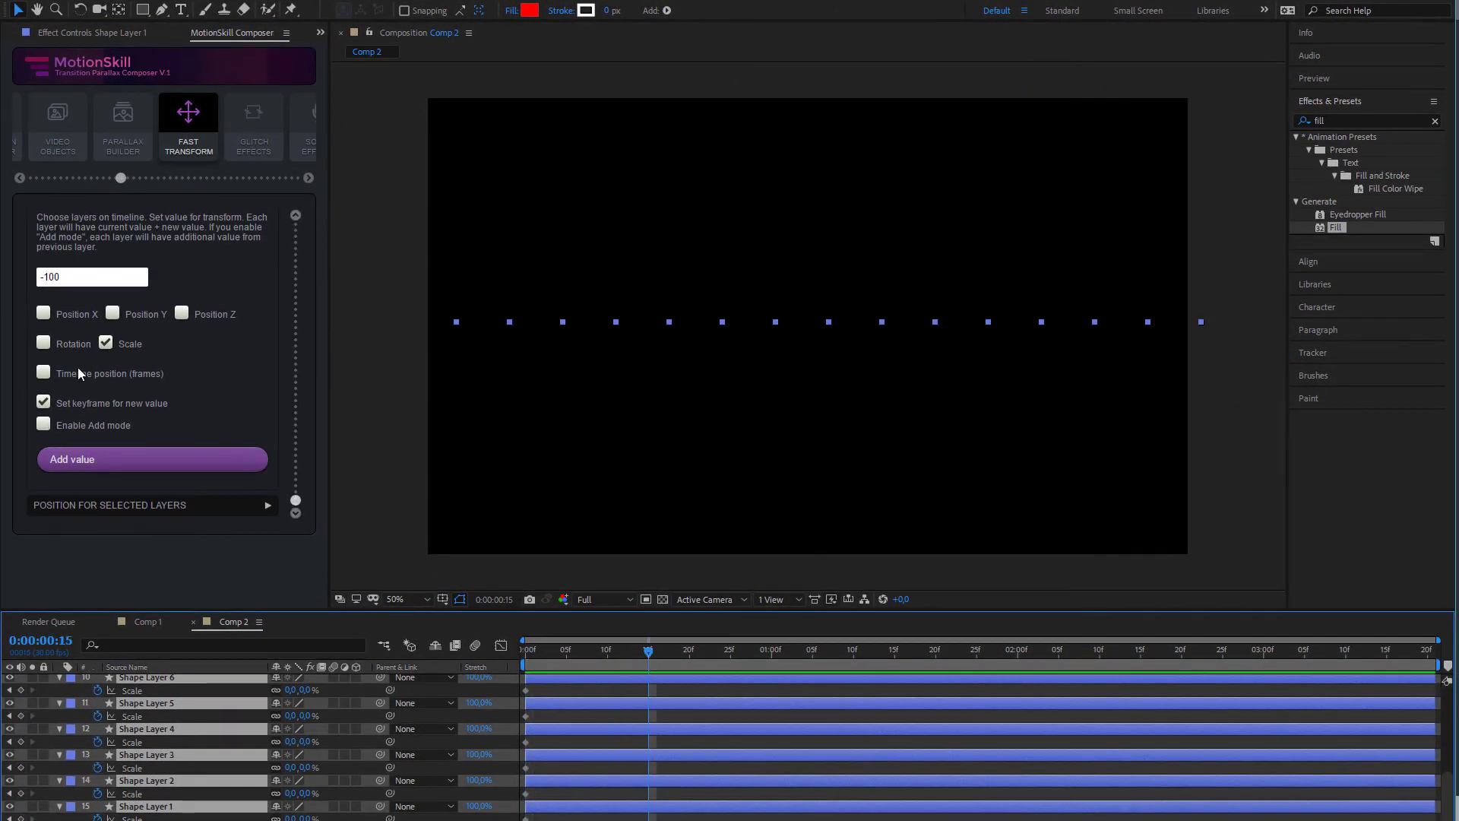
pyautogui.tripleClick(58, 275)
pyautogui.write('100')
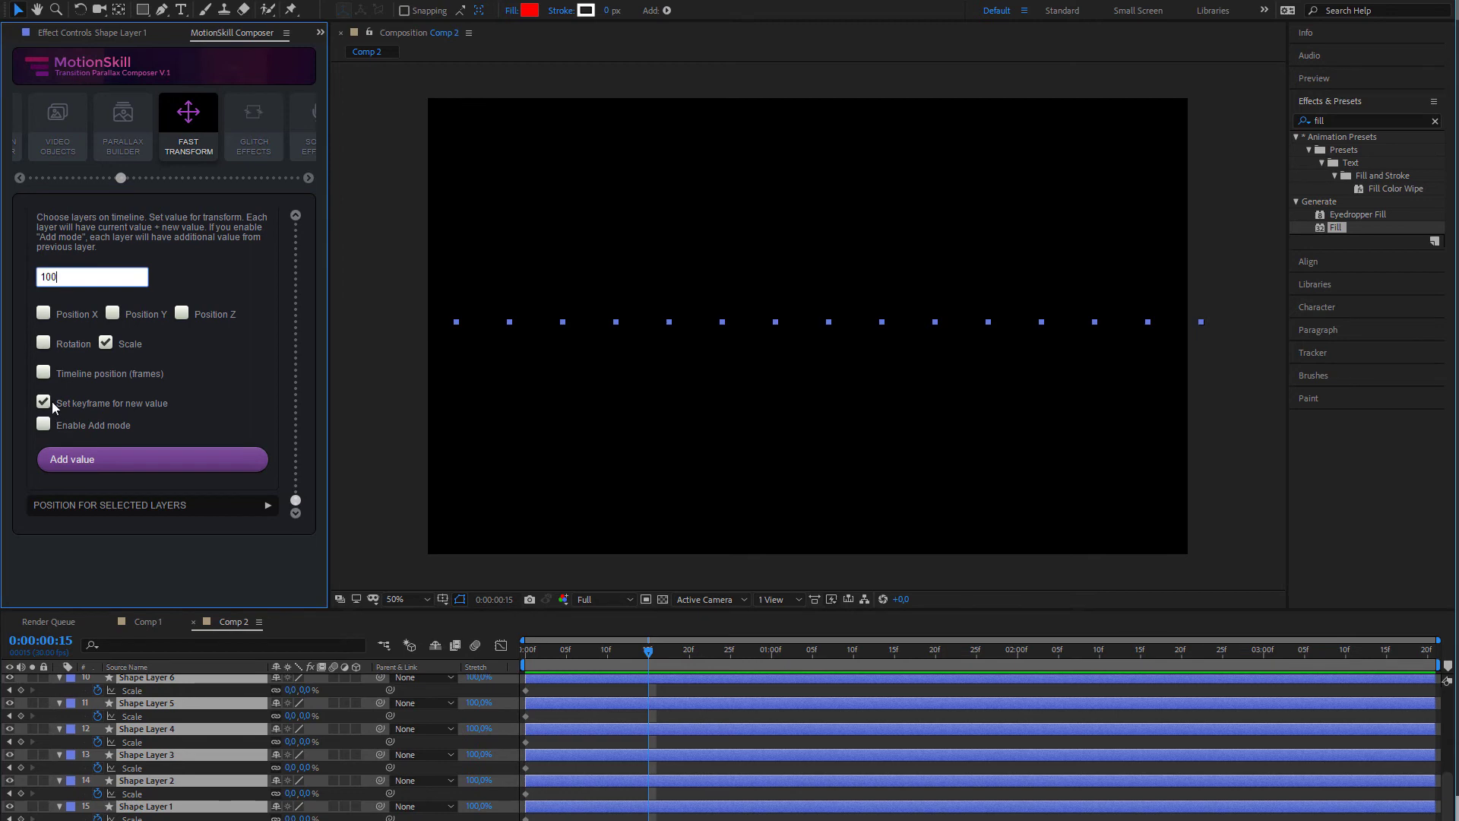
pyautogui.click(83, 457)
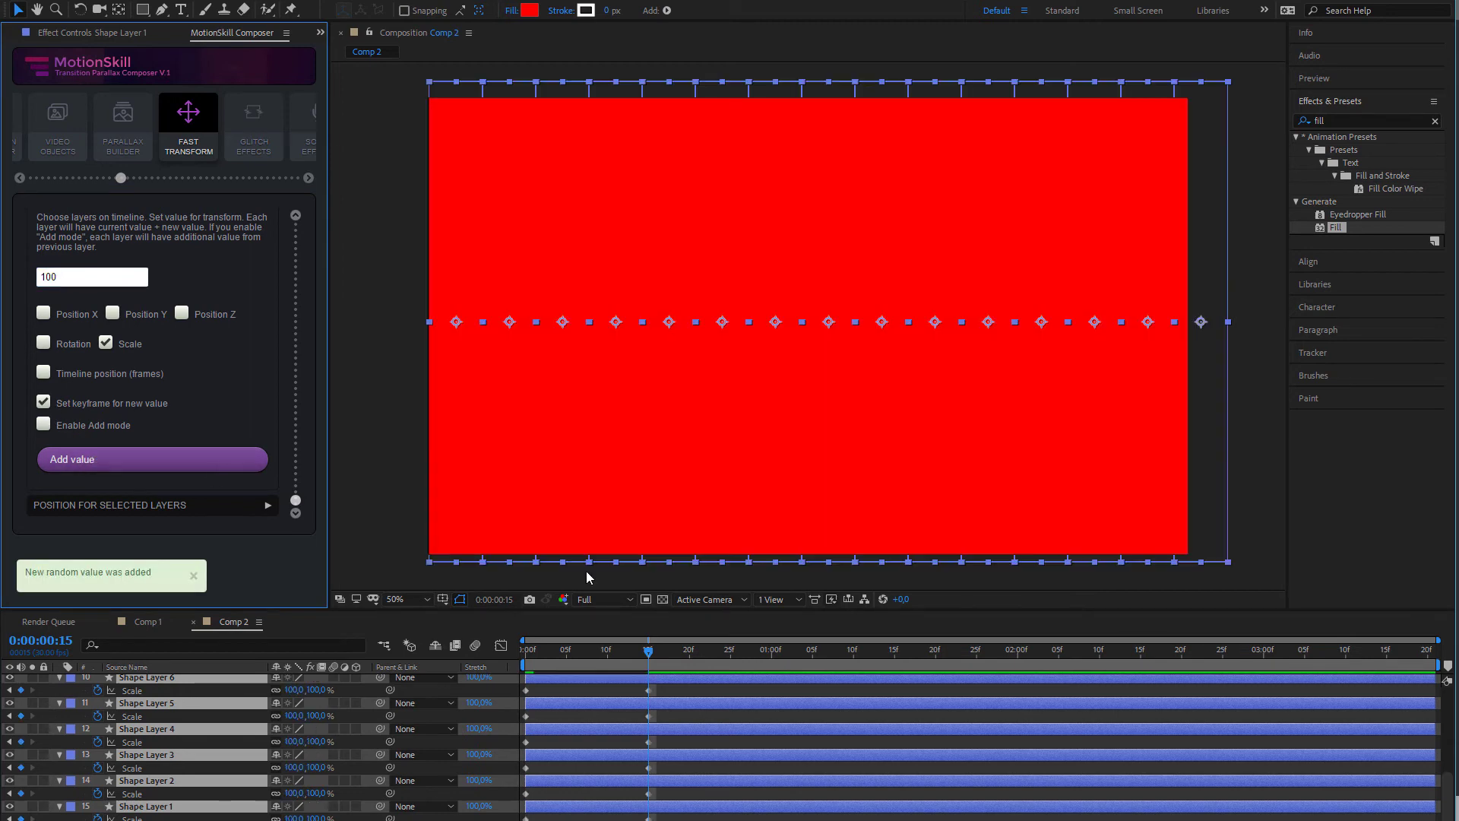
pyautogui.moveTo(648, 650)
pyautogui.mouseDown()
pyautogui.moveTo(595, 667)
pyautogui.moveTo(645, 661)
pyautogui.moveTo(408, 657)
pyautogui.mouseUp()
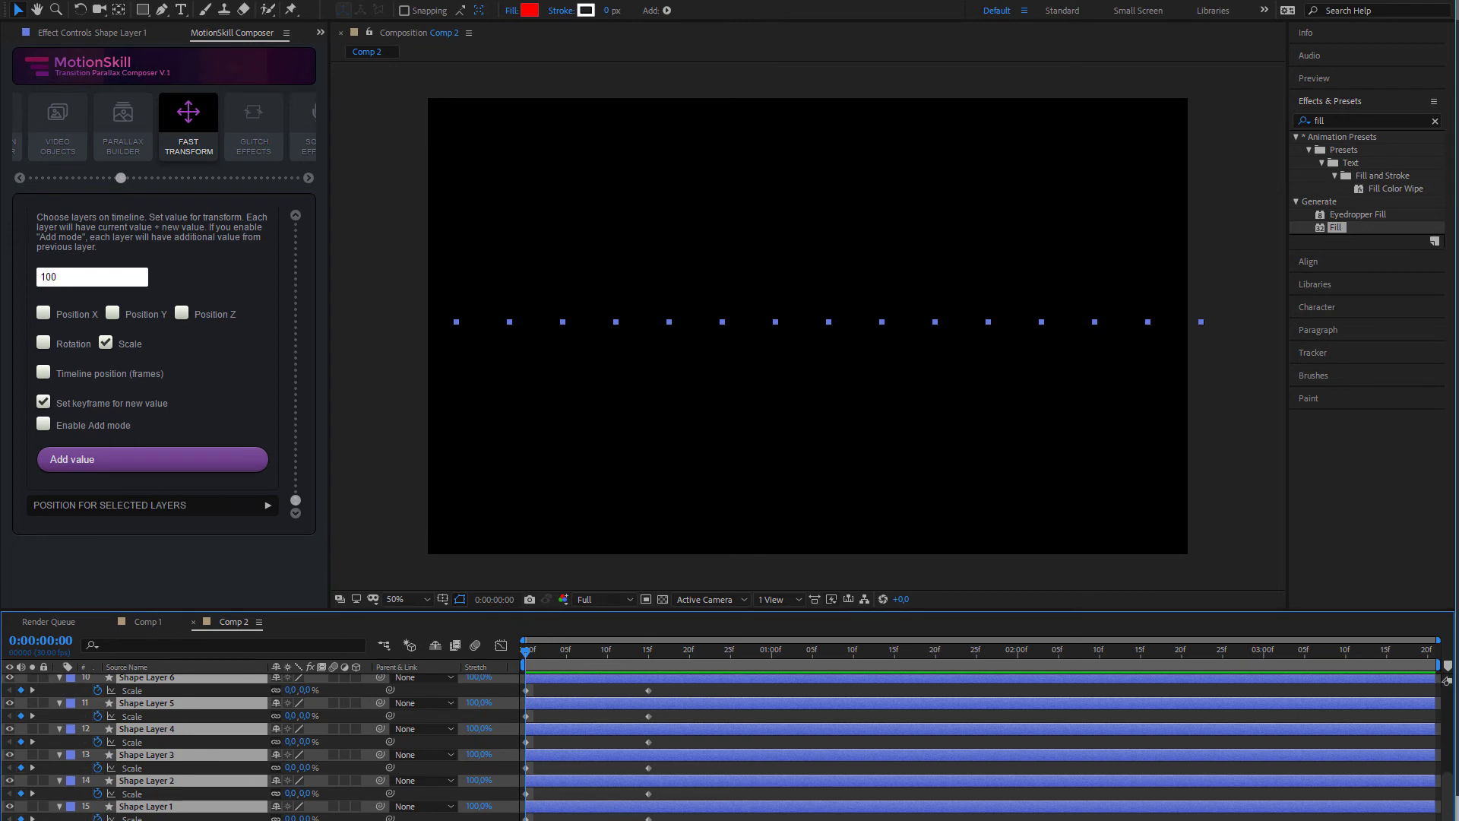
# Stagger each panel's timeline position cumulatively by 2 frames and preview the red wipe twice.
pyautogui.keyDown('ctrl'); pyautogui.click(205, 777); pyautogui.keyUp('ctrl')
pyautogui.scroll(5, 205, 778)
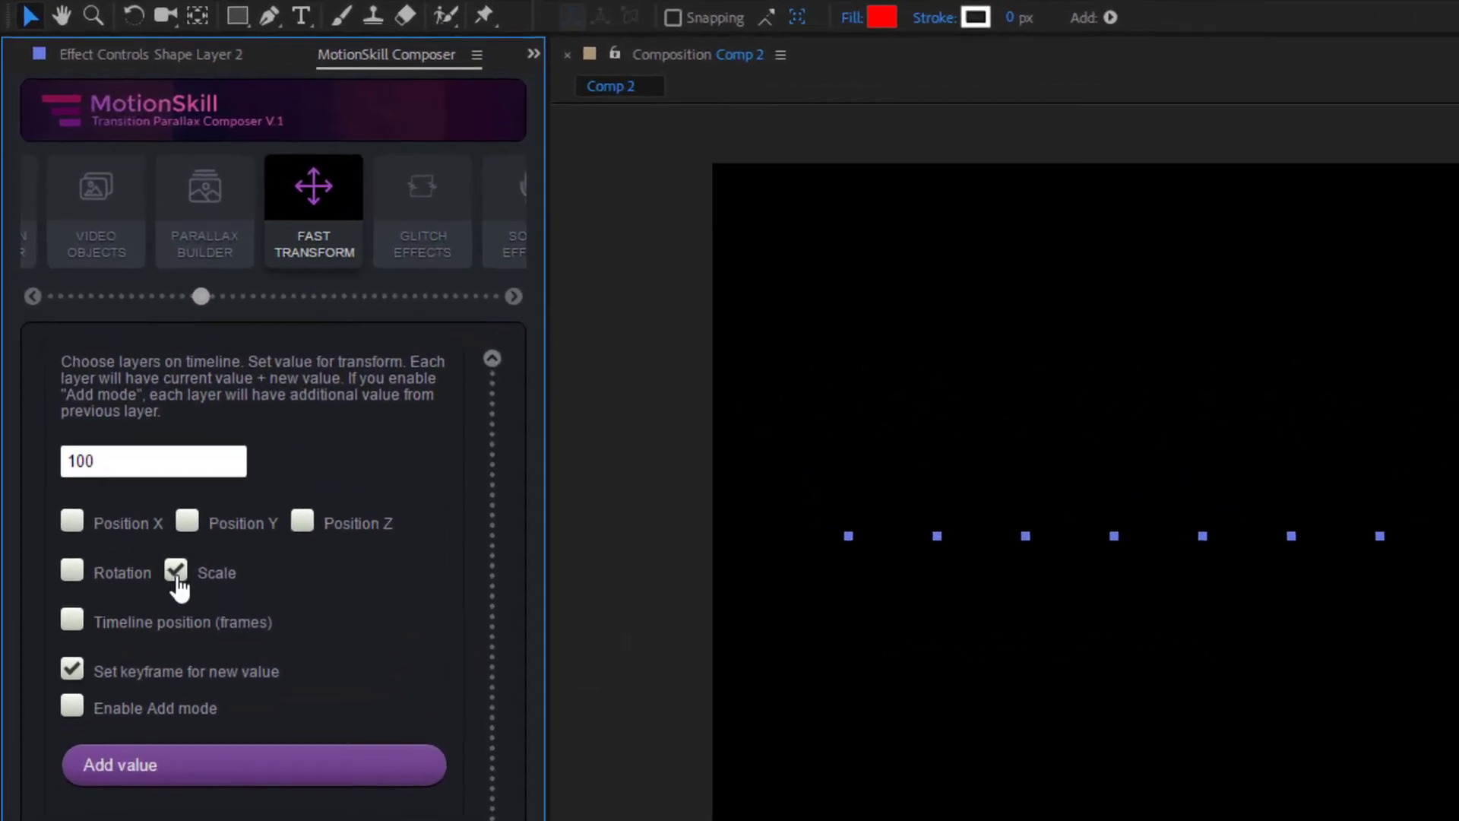
pyautogui.click(106, 342)
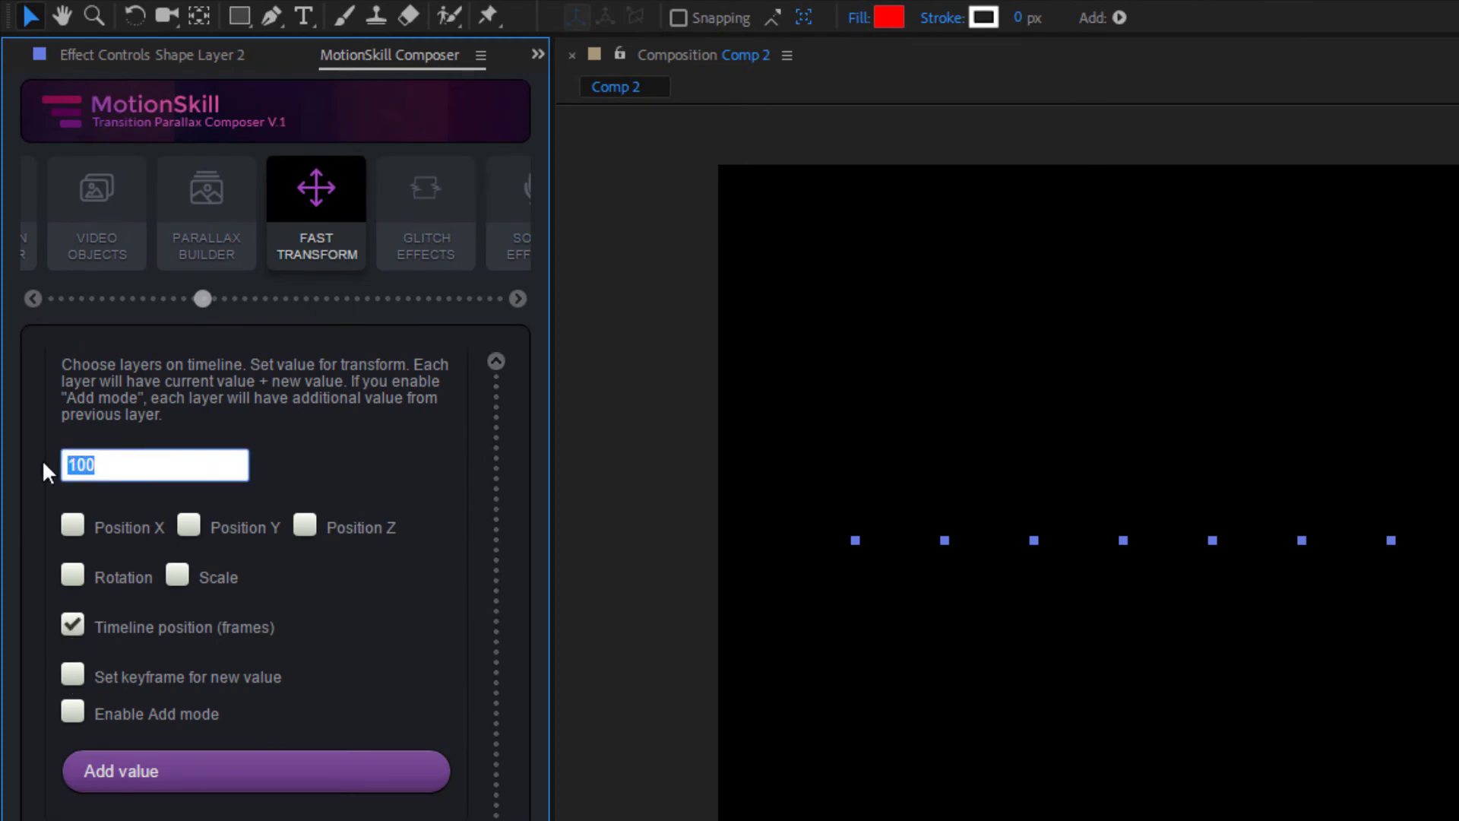
pyautogui.write('2')
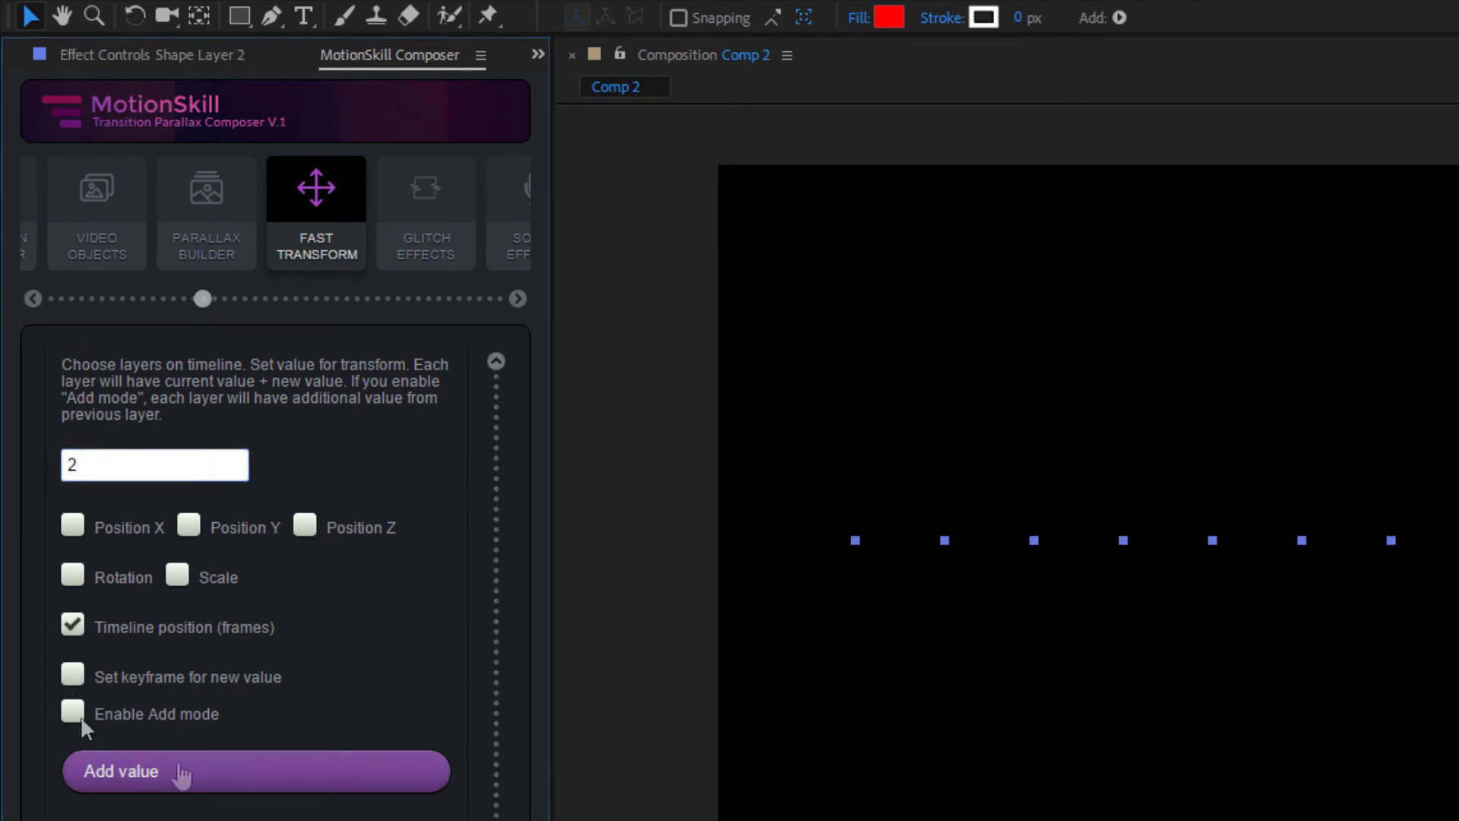
pyautogui.click(73, 713)
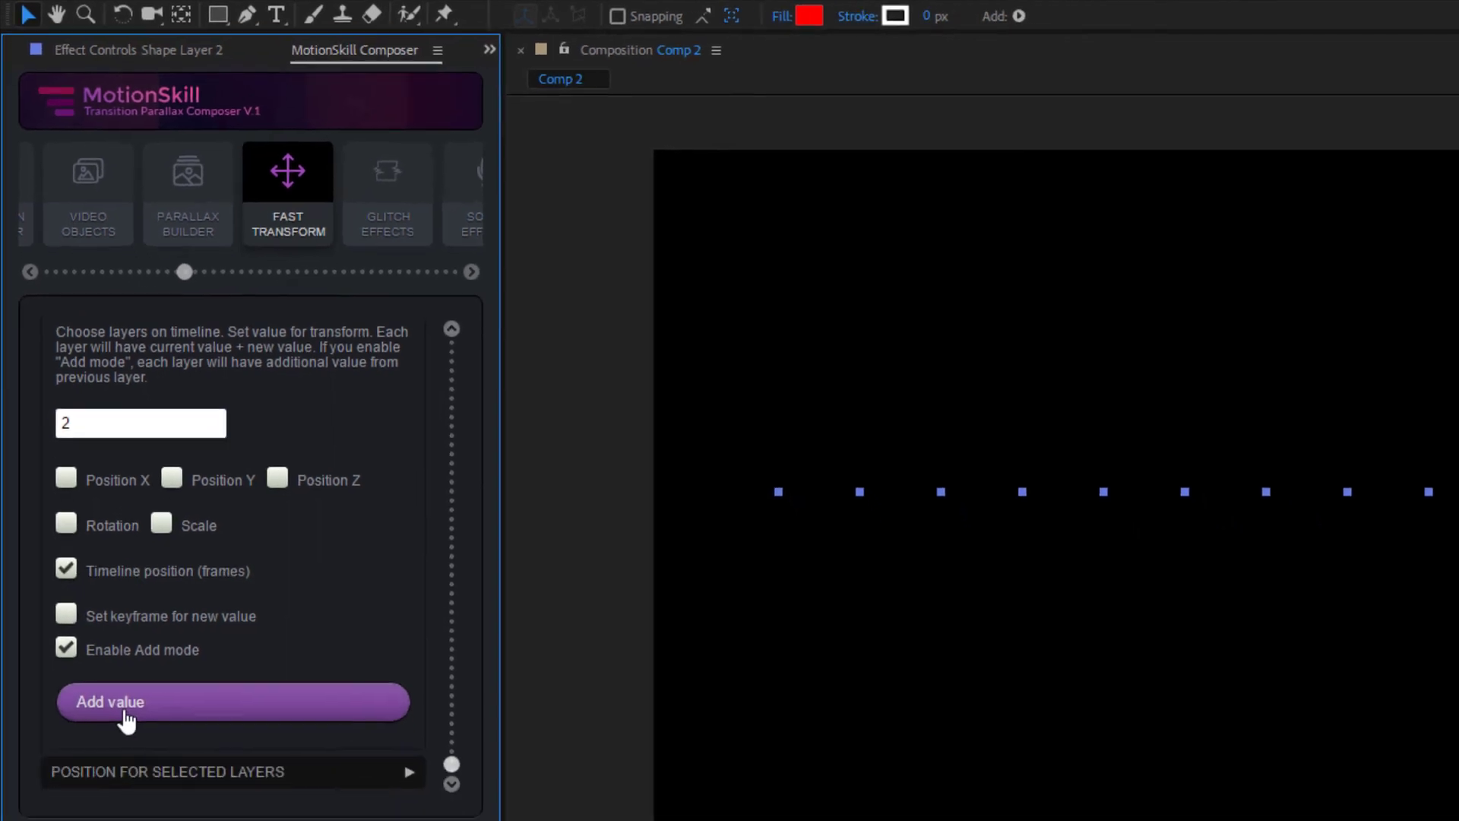
pyautogui.click(124, 713)
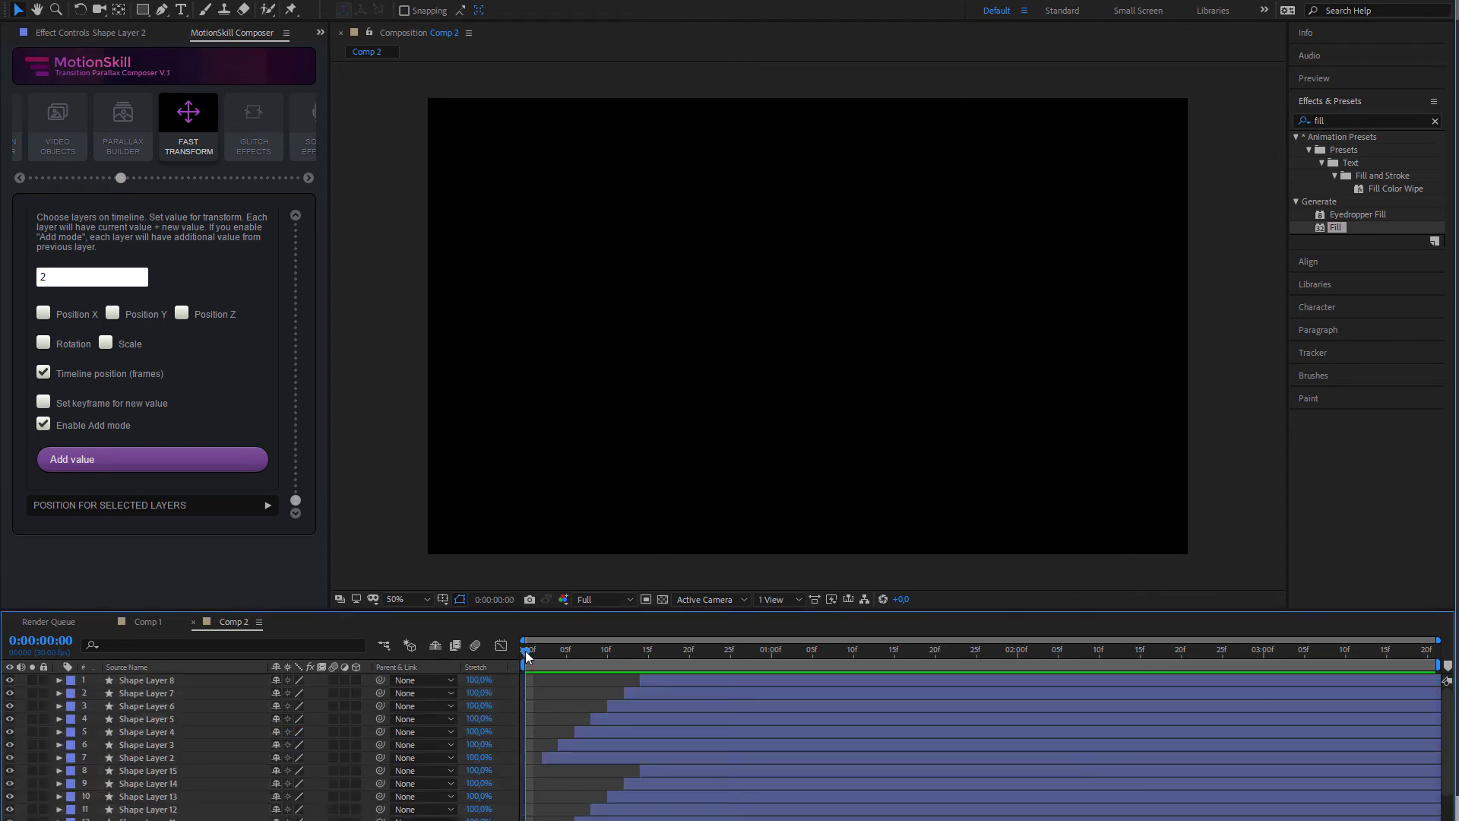
pyautogui.press('space')
pyautogui.press('space')
pyautogui.press('space')
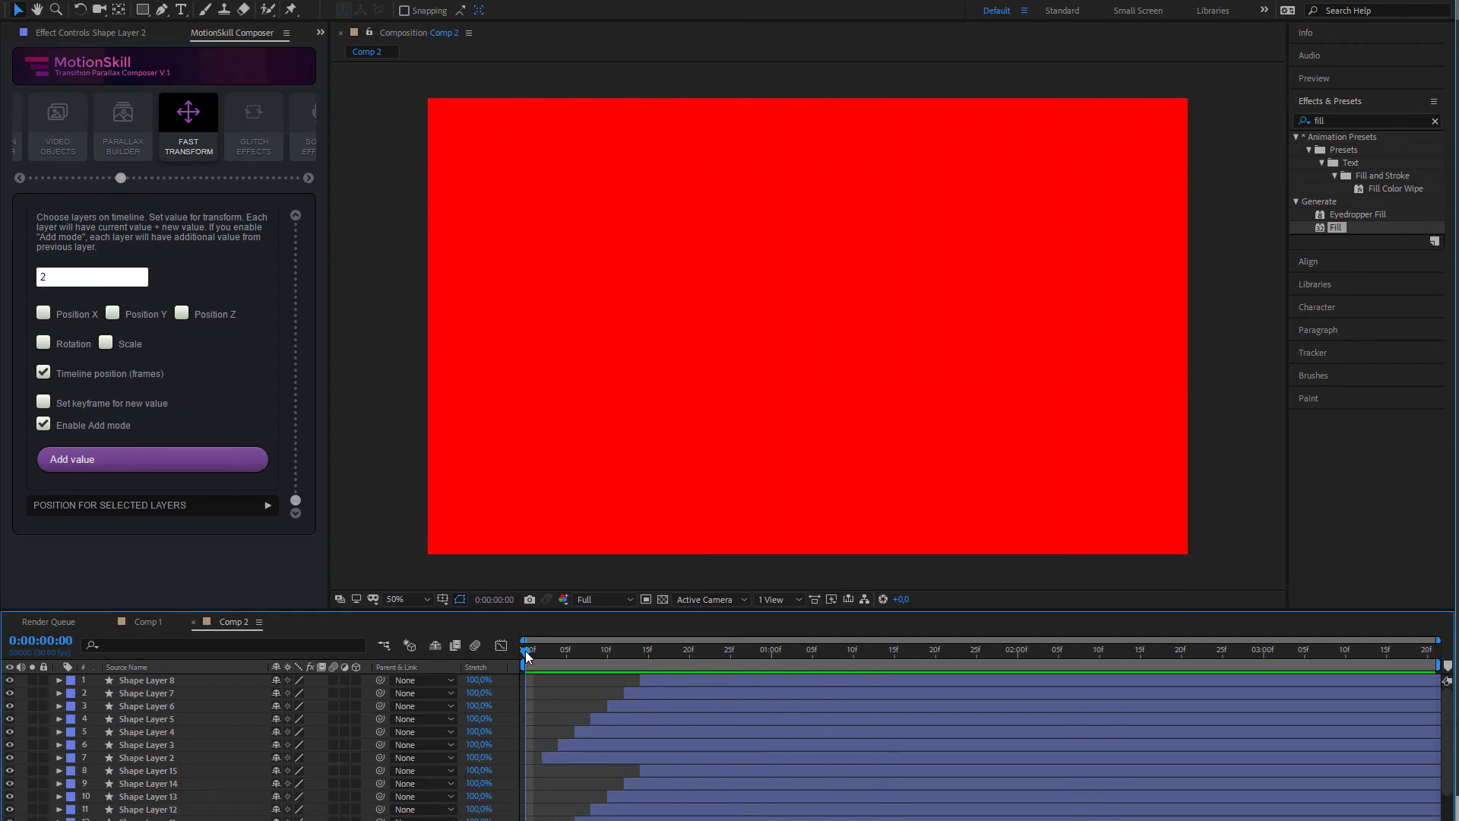
pyautogui.press('space')
pyautogui.press('space')
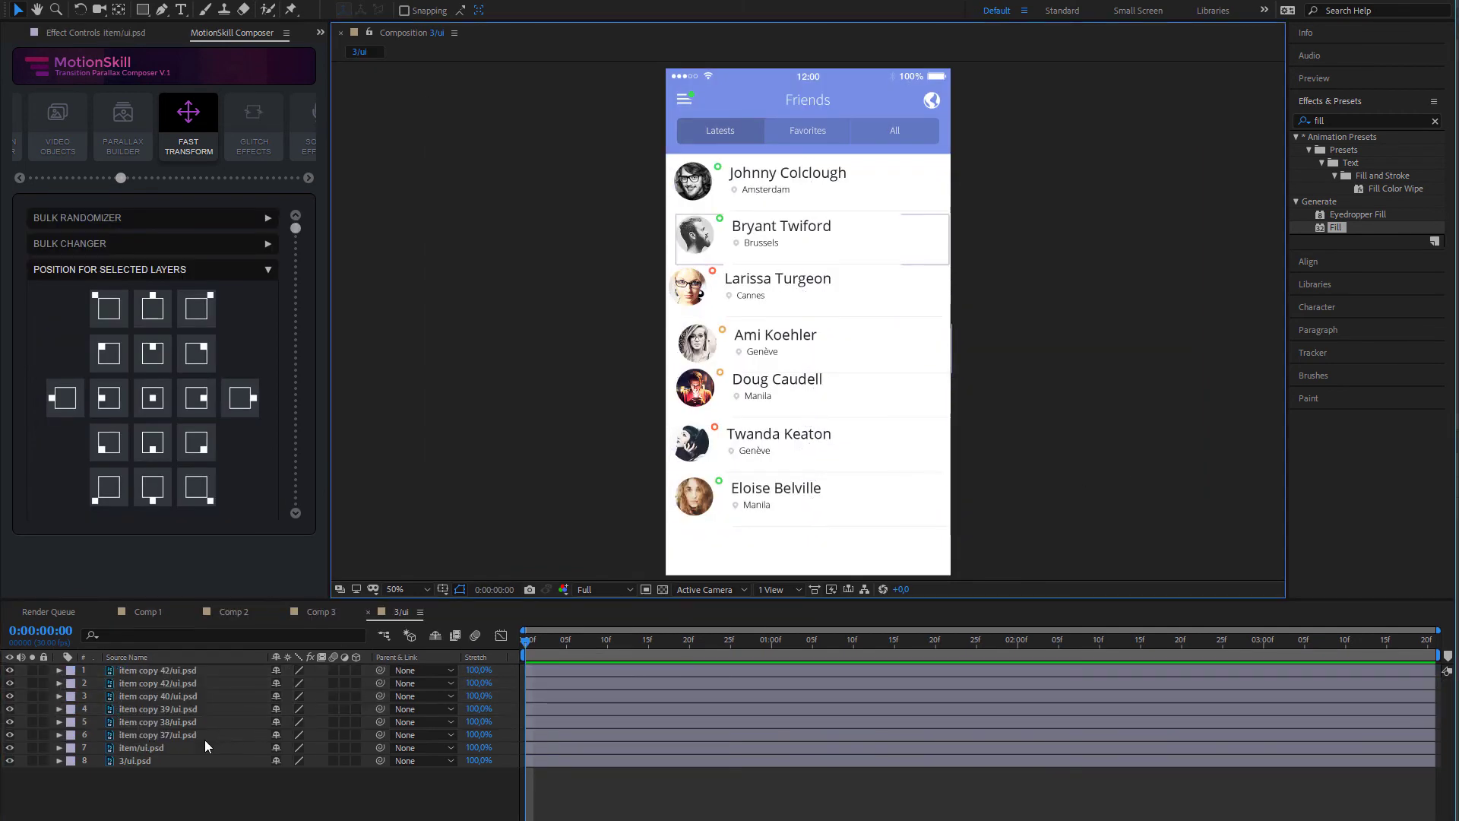
# Select the seven list item layers and move them to the bottom-centre Position grid cell.
pyautogui.click(205, 747)
pyautogui.keyDown('shift'); pyautogui.click(190, 670); pyautogui.keyUp('shift')
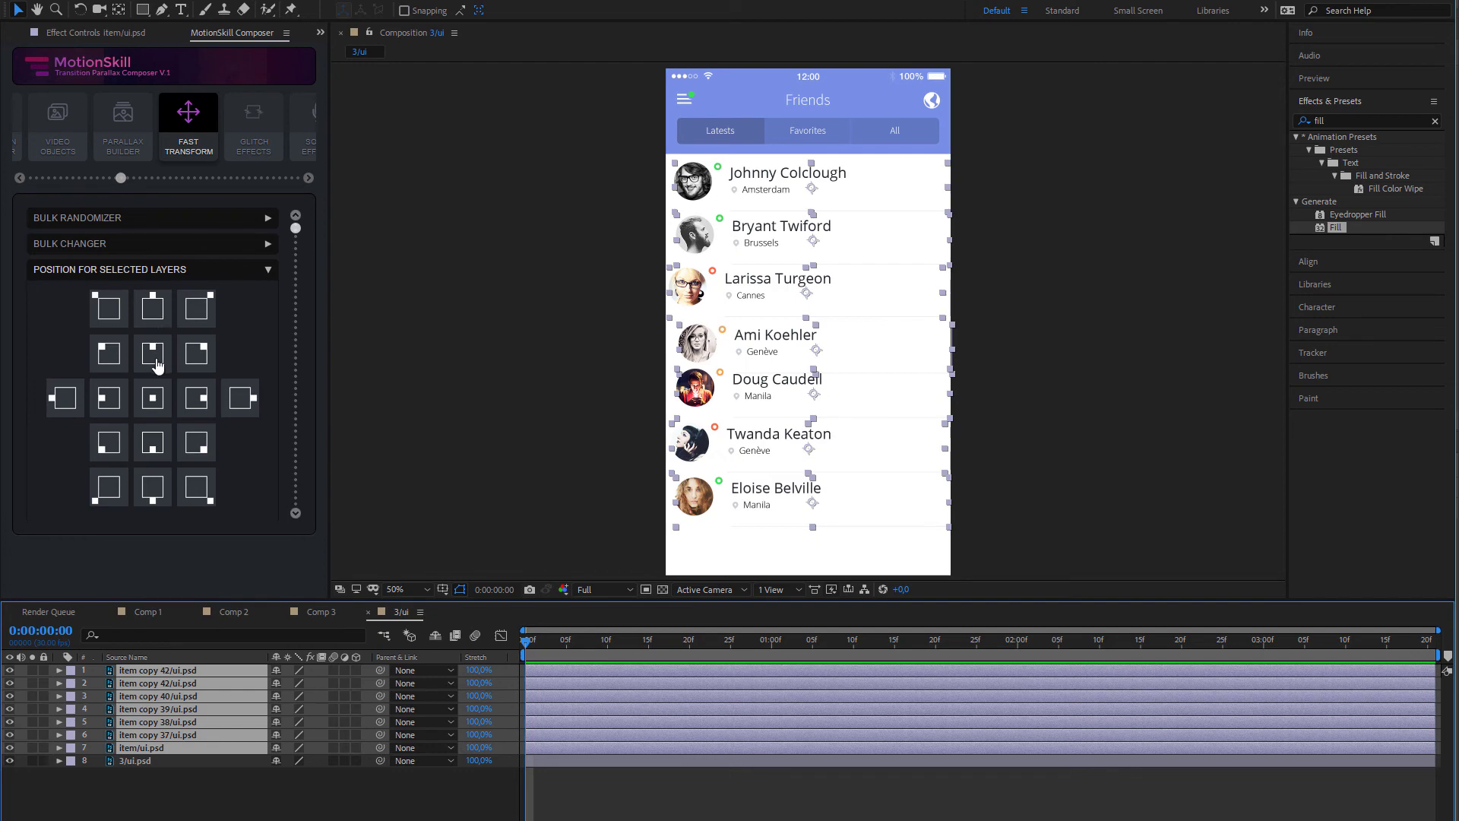
pyautogui.scroll(-2, 165, 448)
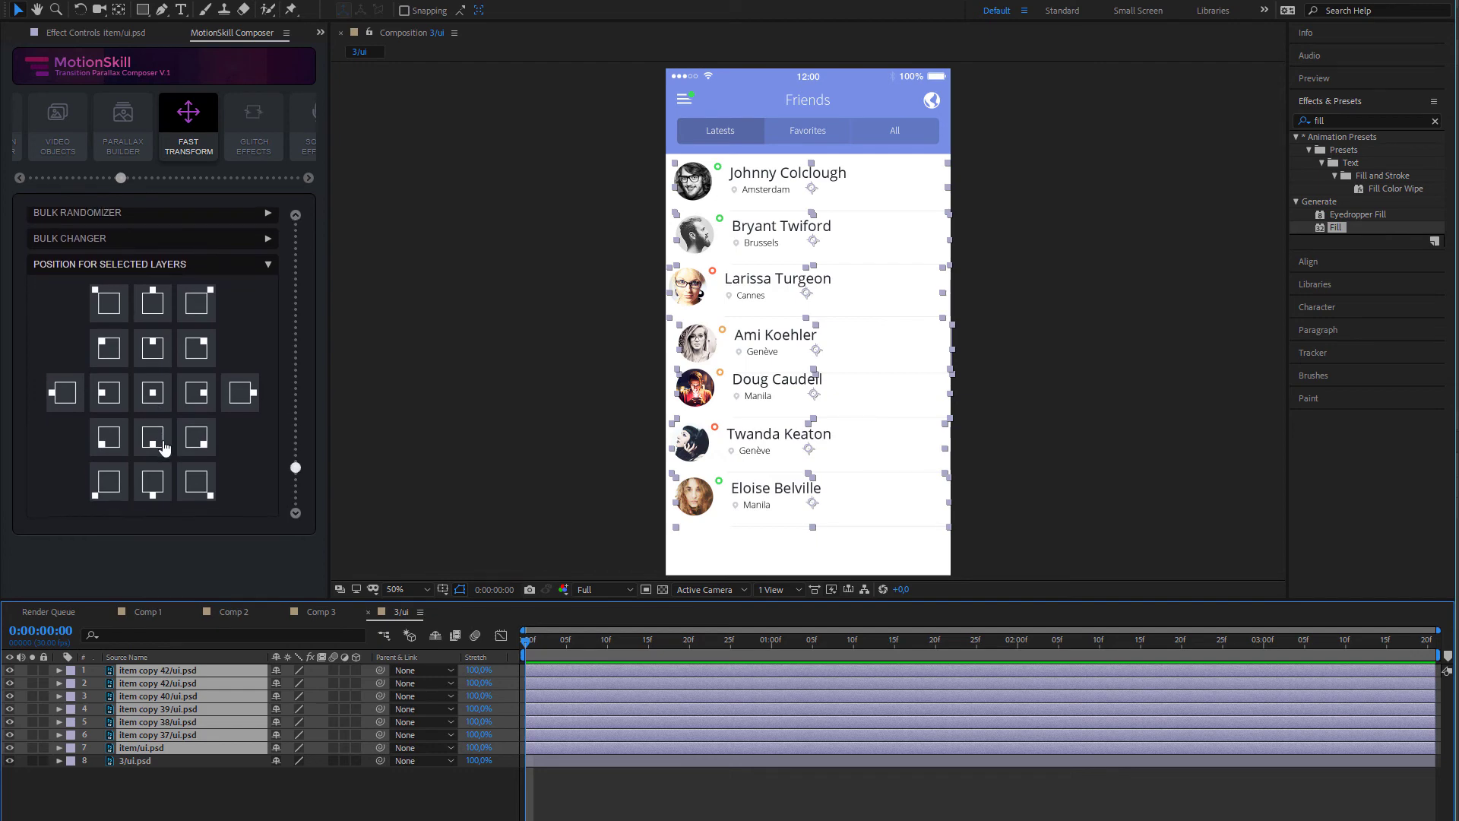
pyautogui.click(153, 440)
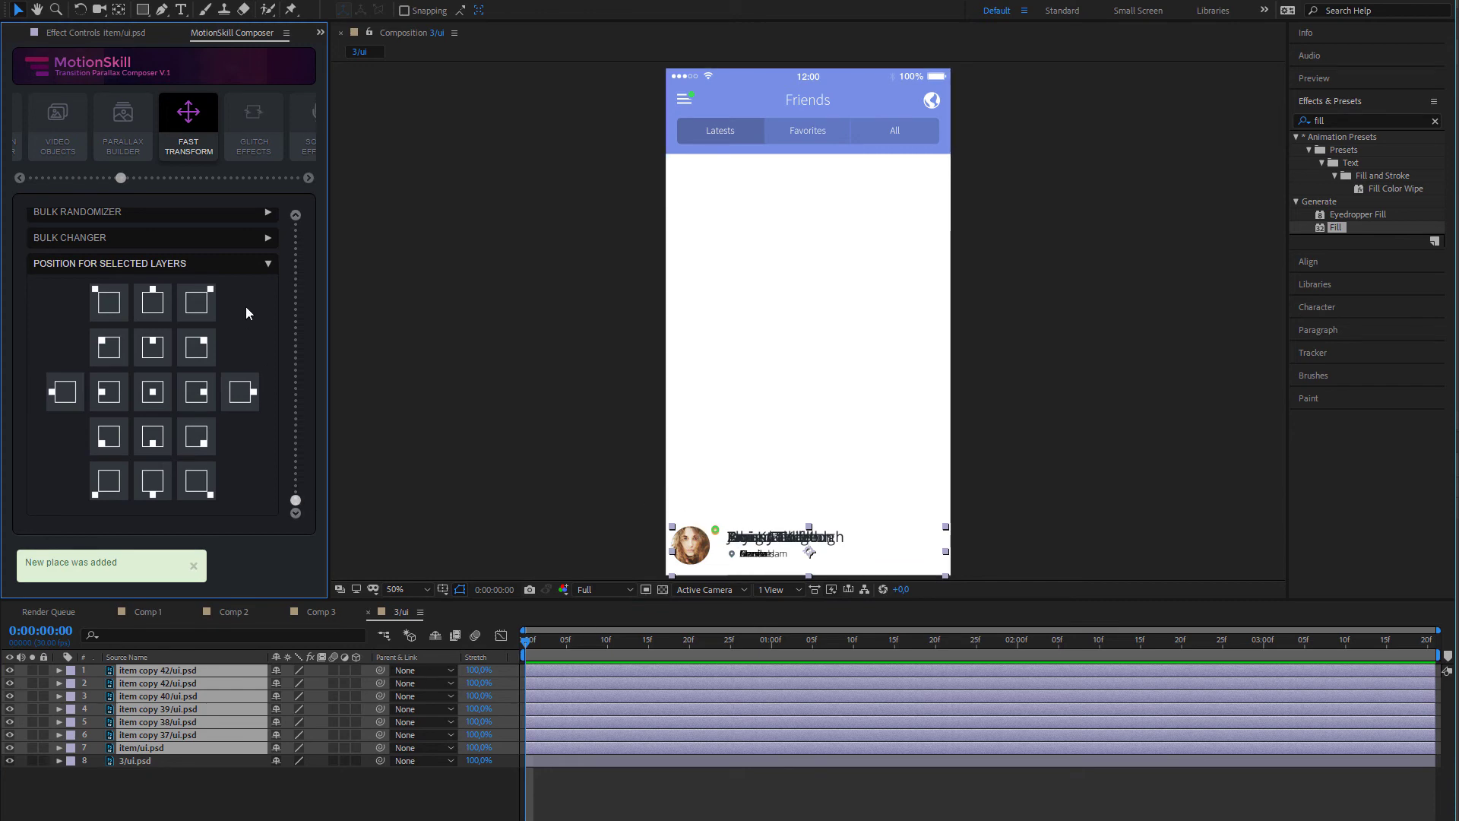
pyautogui.click(244, 270)
# Fan the items upward with a cumulative -150 Position Y offset, then tighten with smaller repeated offsets.
pyautogui.click(194, 244)
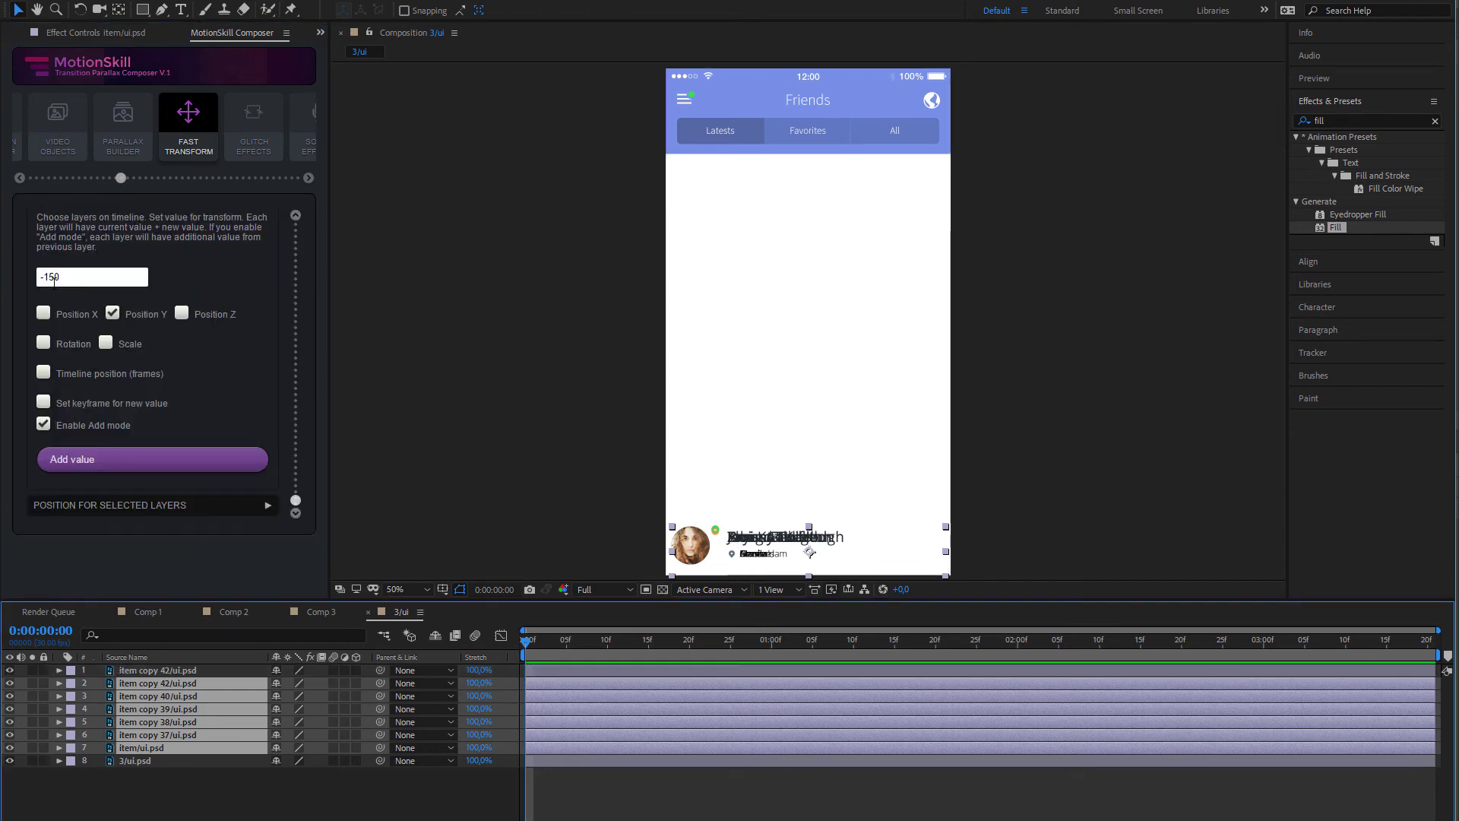
pyautogui.click(99, 459)
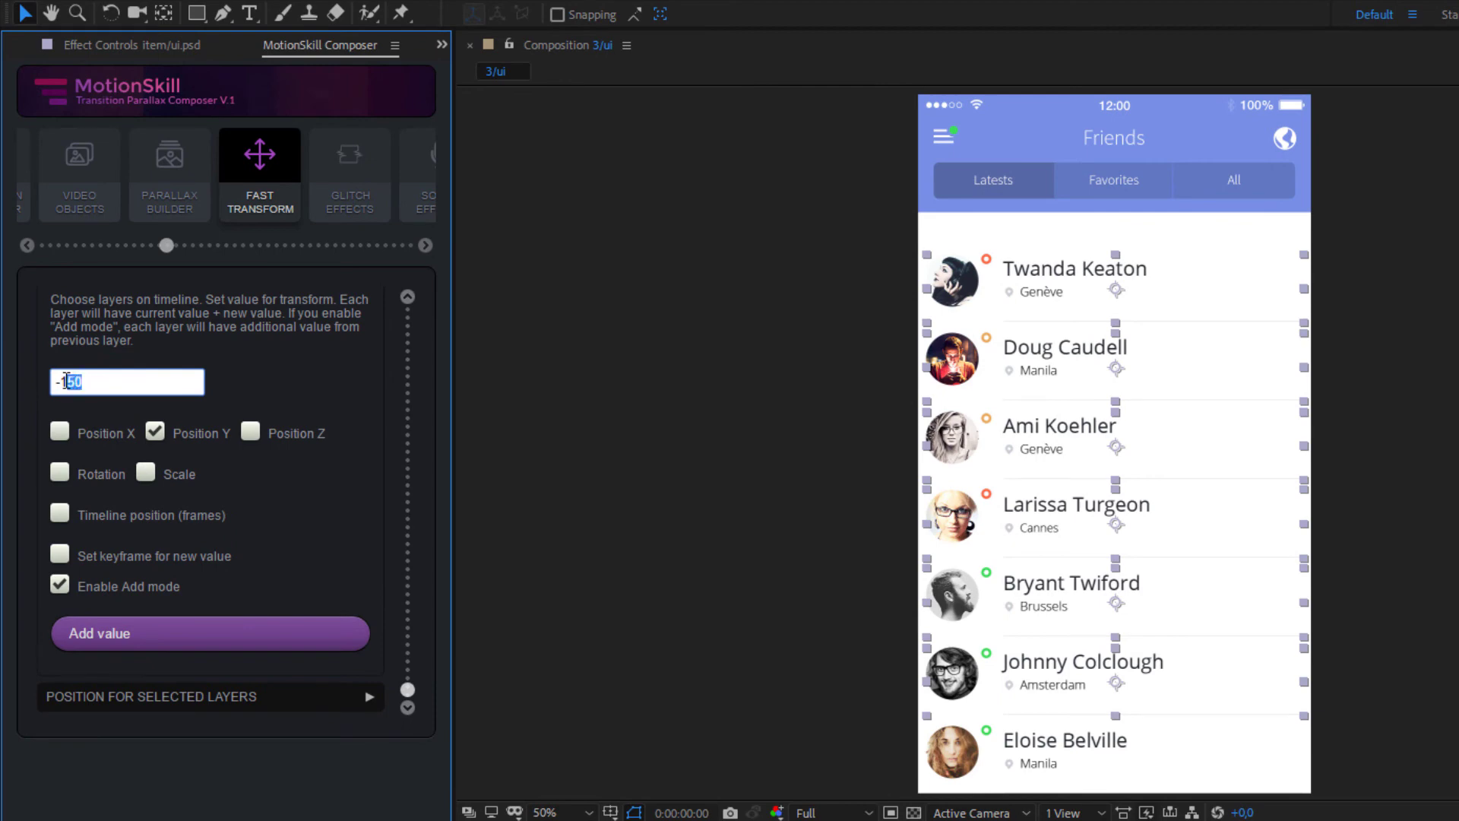
pyautogui.write('5')
pyautogui.click(175, 638)
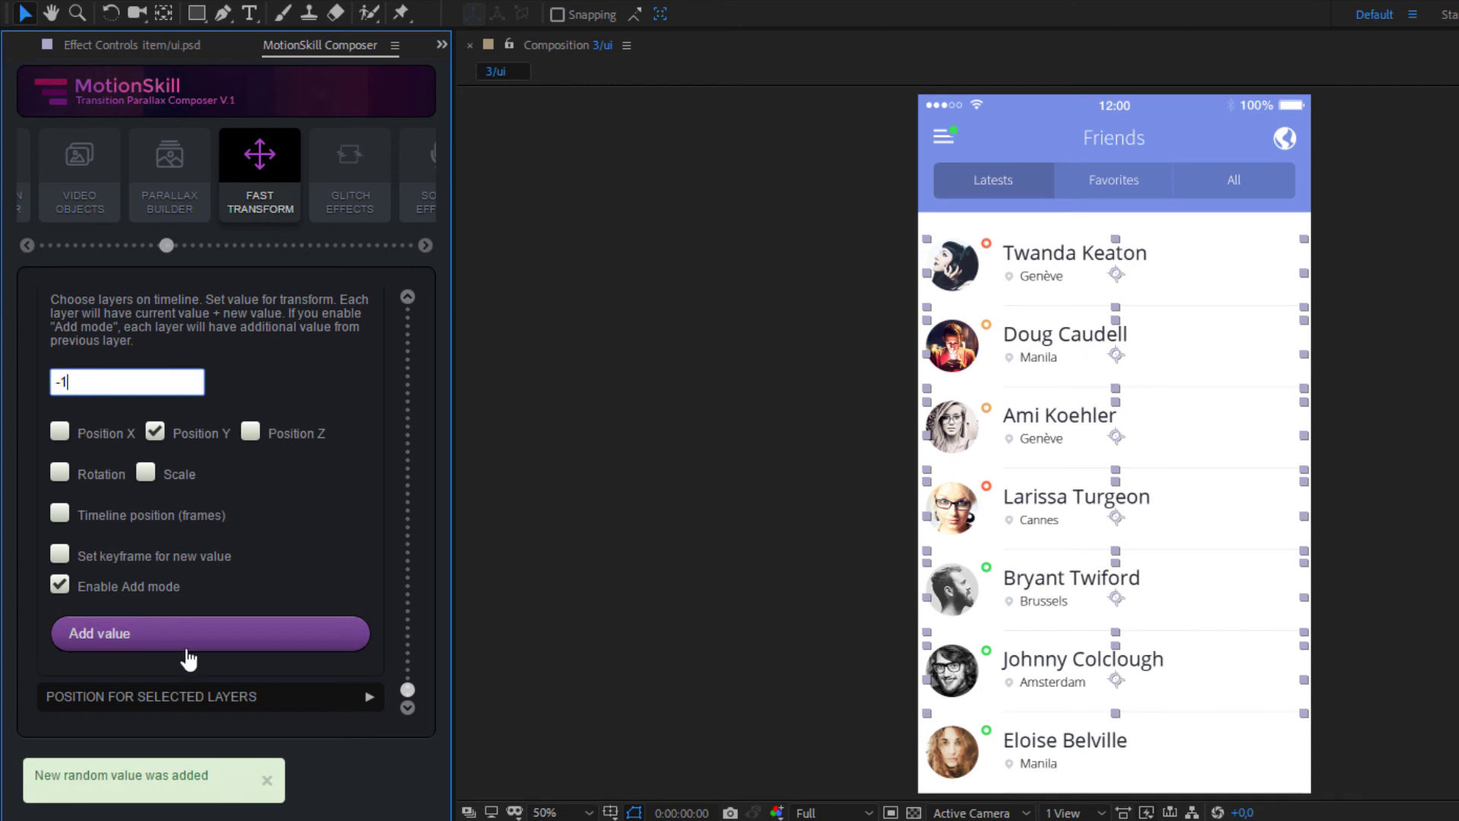
pyautogui.click(187, 652)
pyautogui.click(183, 644)
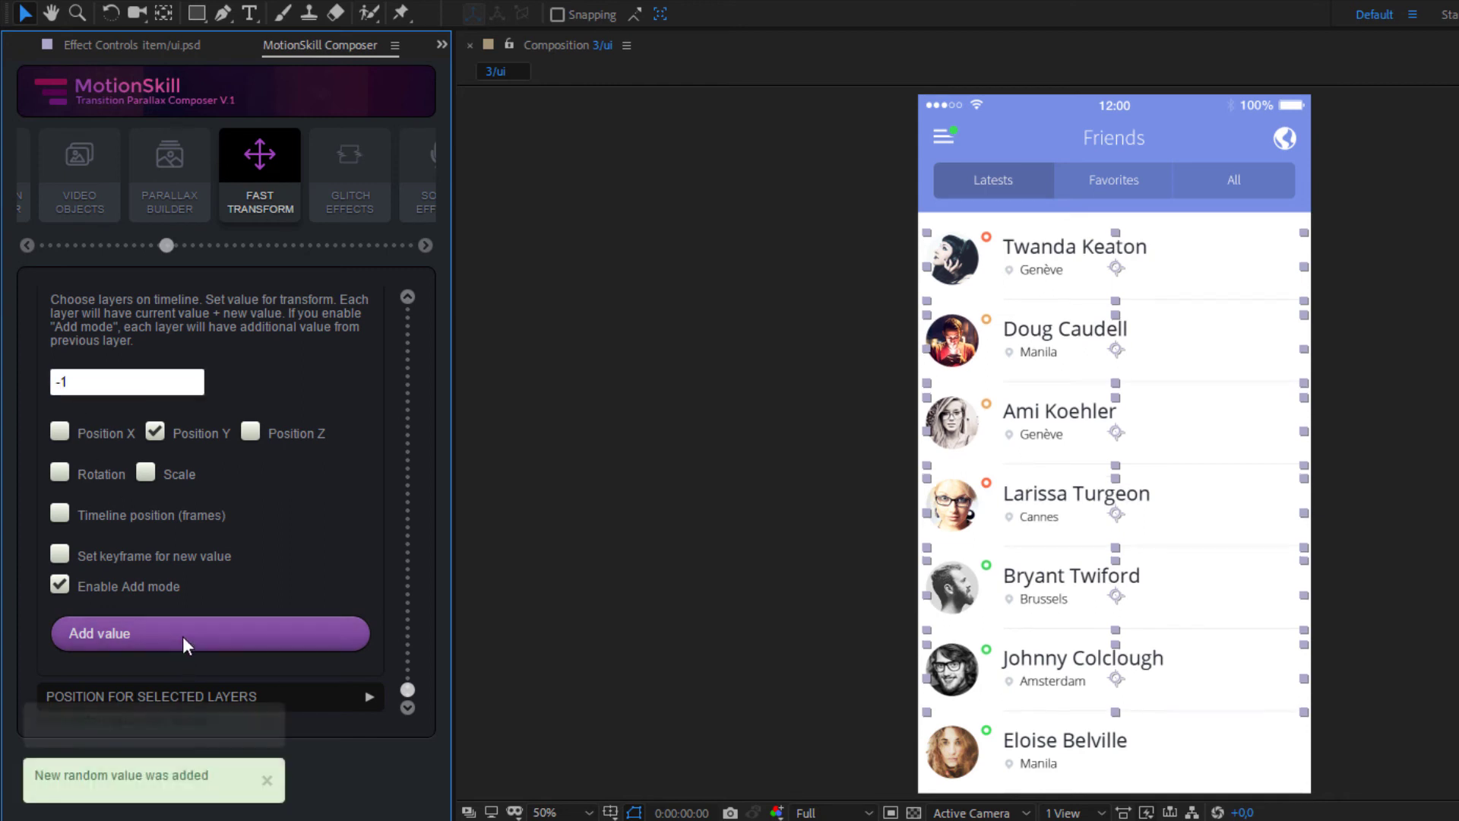
pyautogui.click(184, 644)
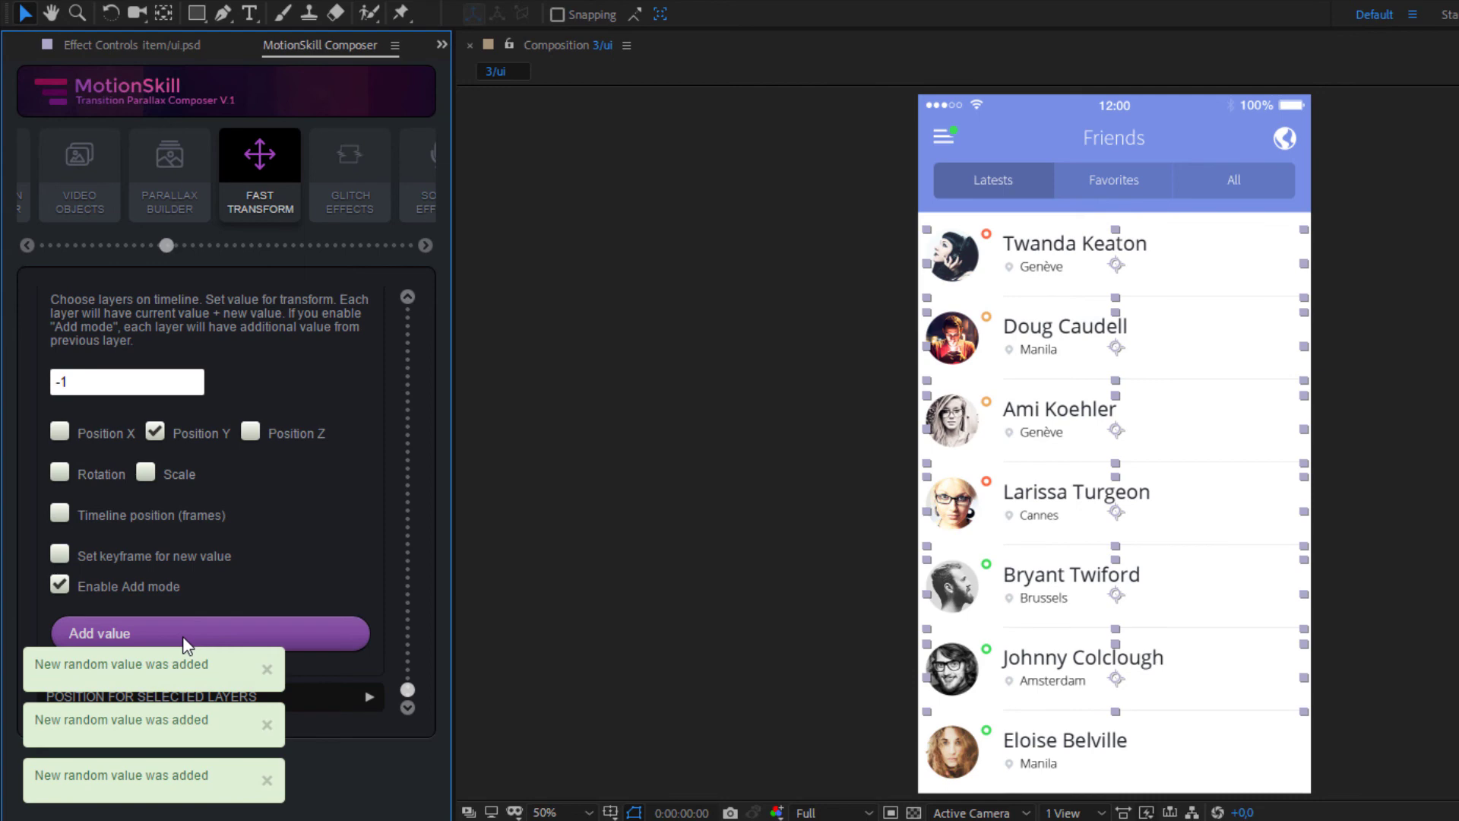
pyautogui.click(1416, 563)
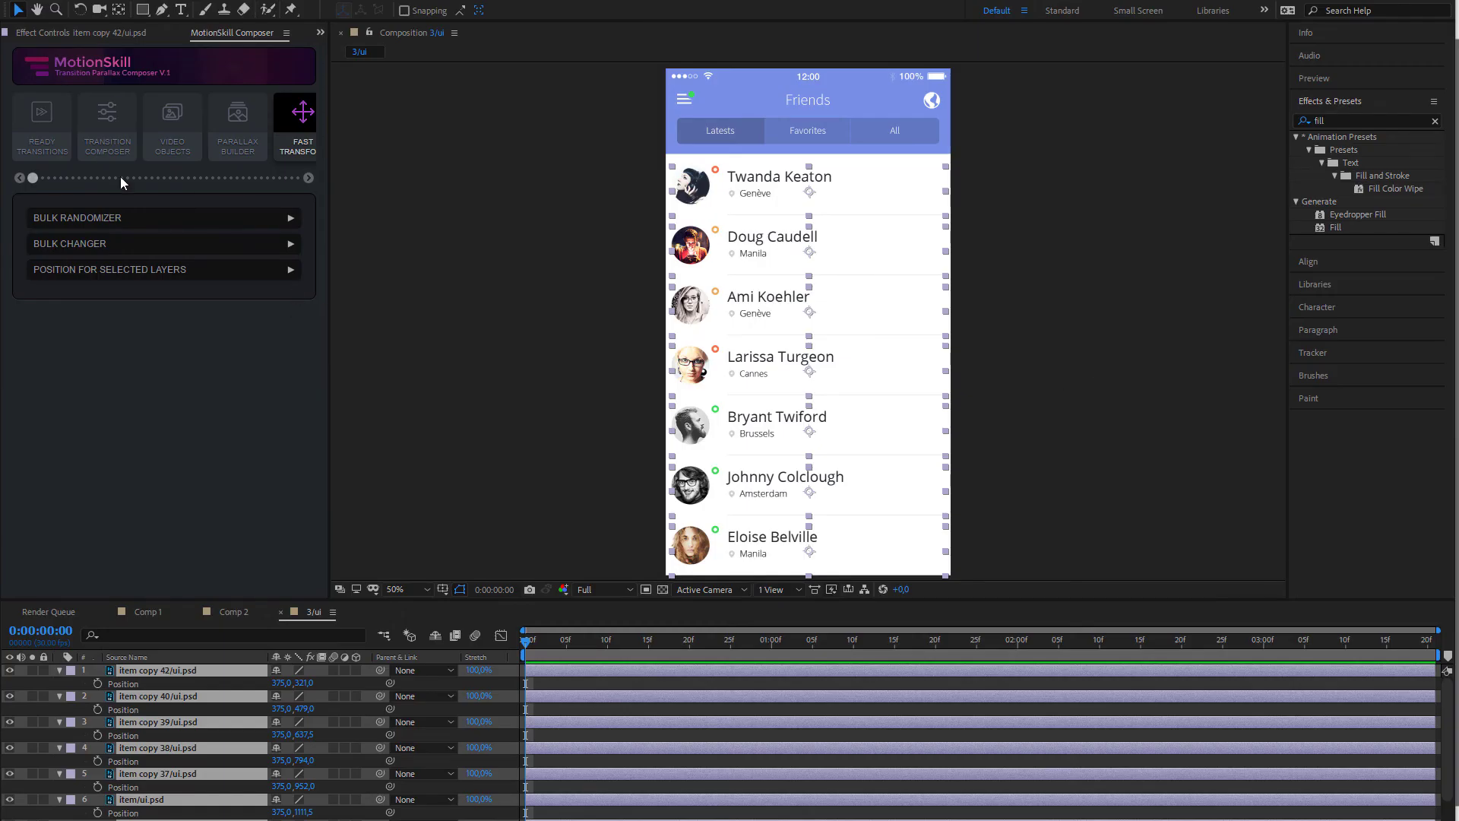
# Add a 10-frame slide-in transition (Move 750, Direction 90, Strong Ease in) to the list layers.
pyautogui.click(109, 125)
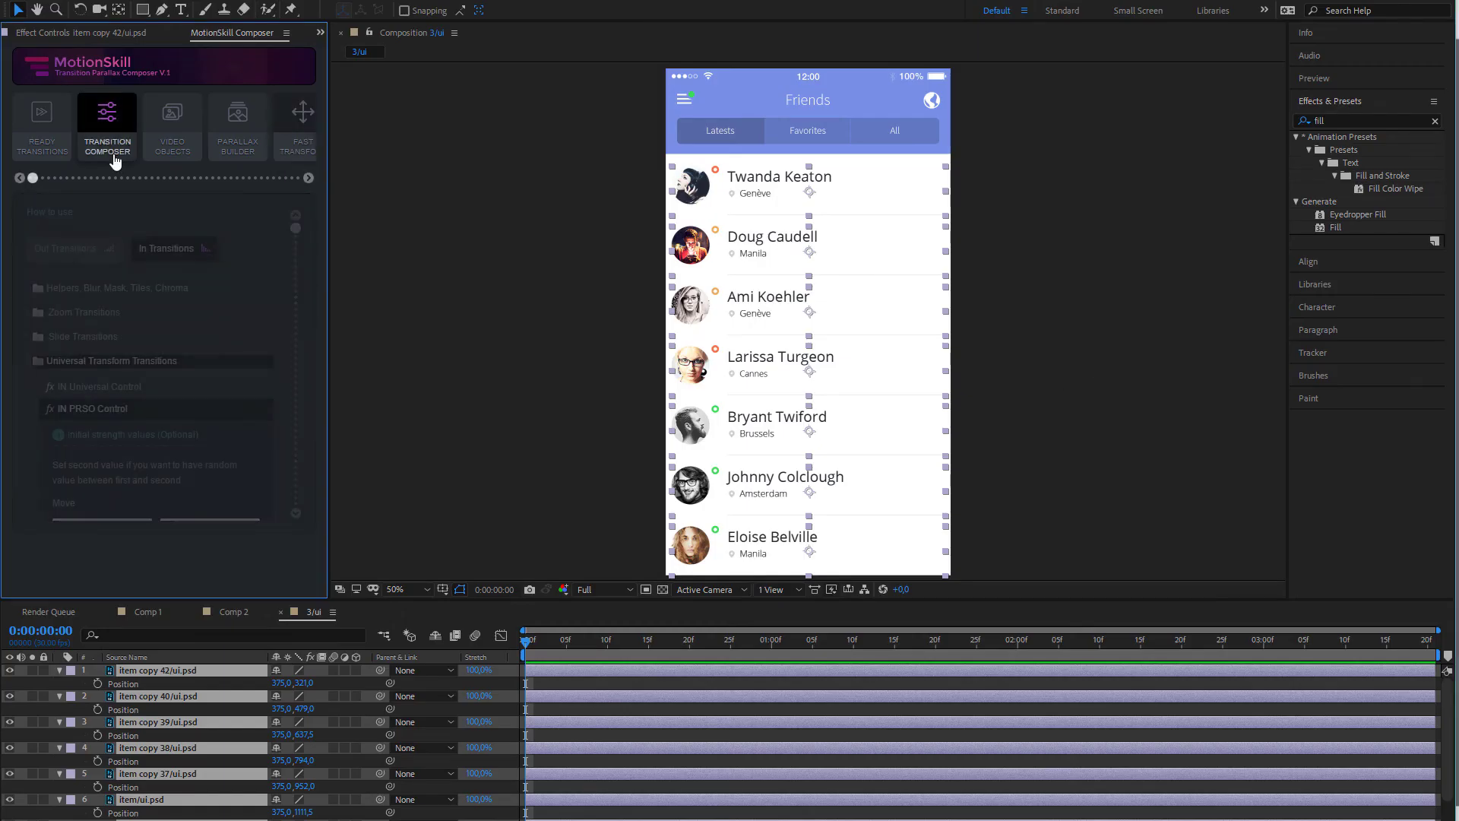
pyautogui.scroll(-2, 116, 365)
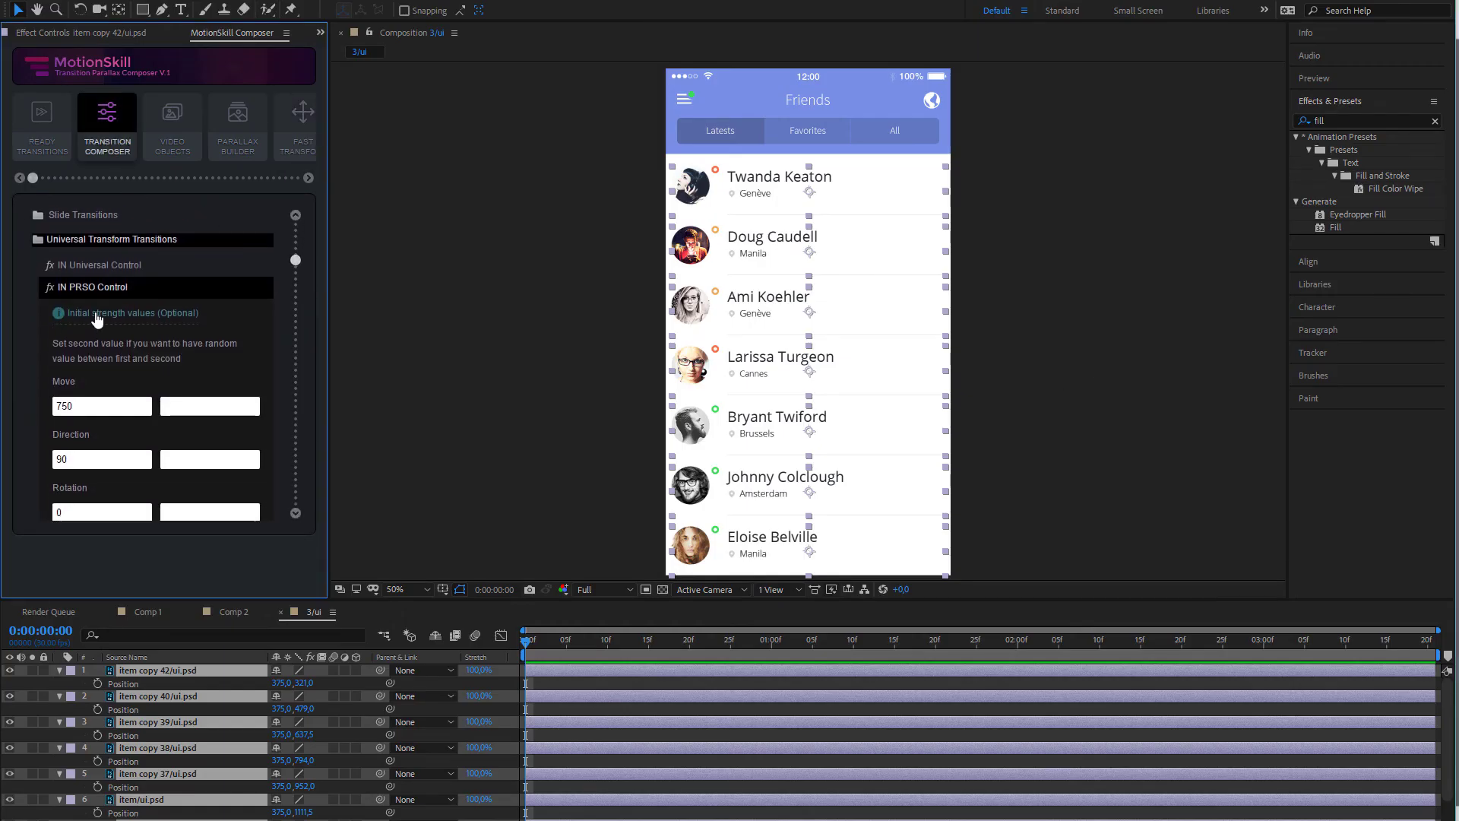
pyautogui.scroll(-1, 118, 350)
pyautogui.scroll(-2, 118, 338)
pyautogui.scroll(-2, 81, 285)
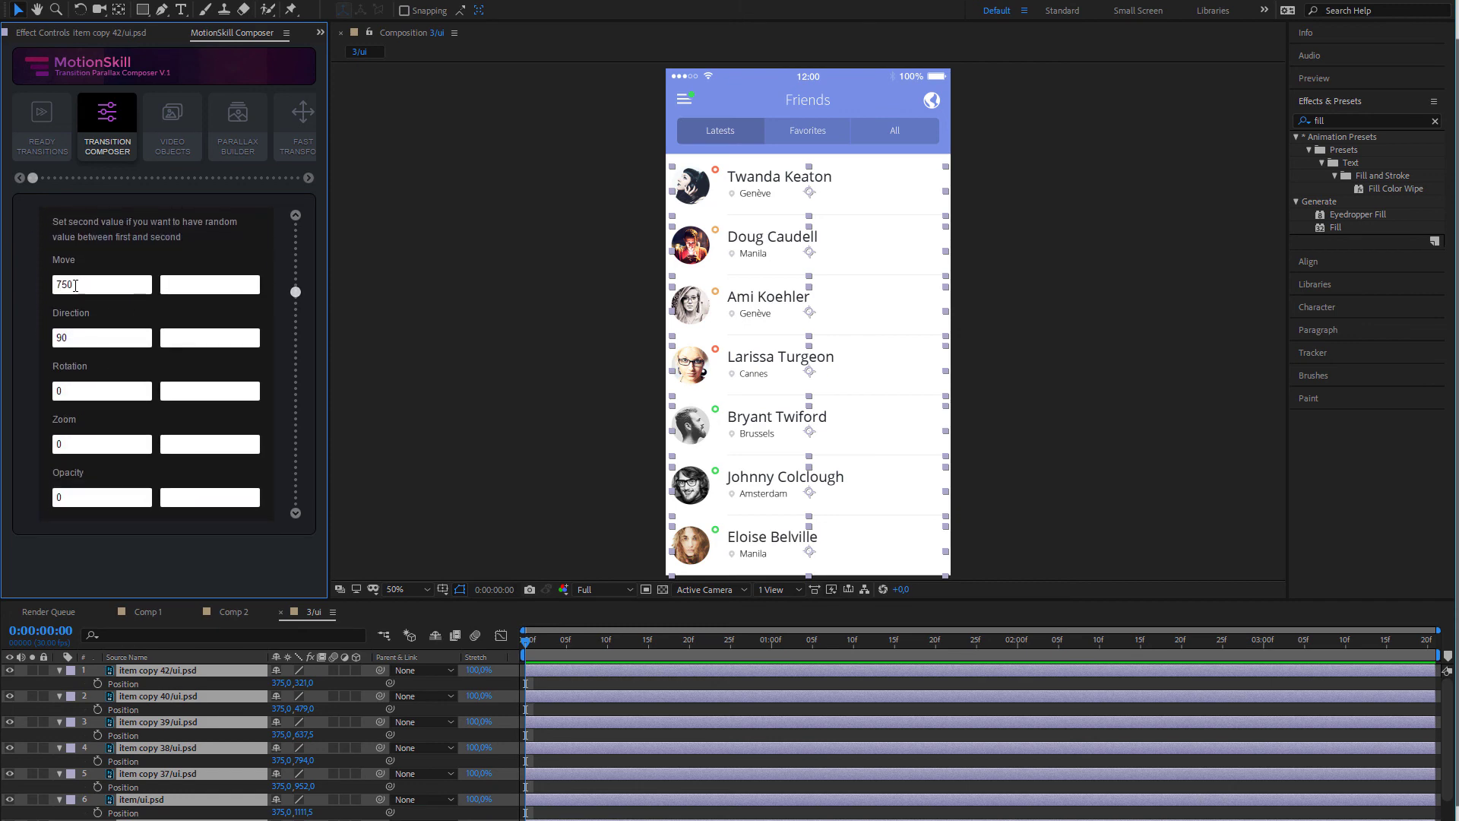
pyautogui.scroll(-3, 80, 337)
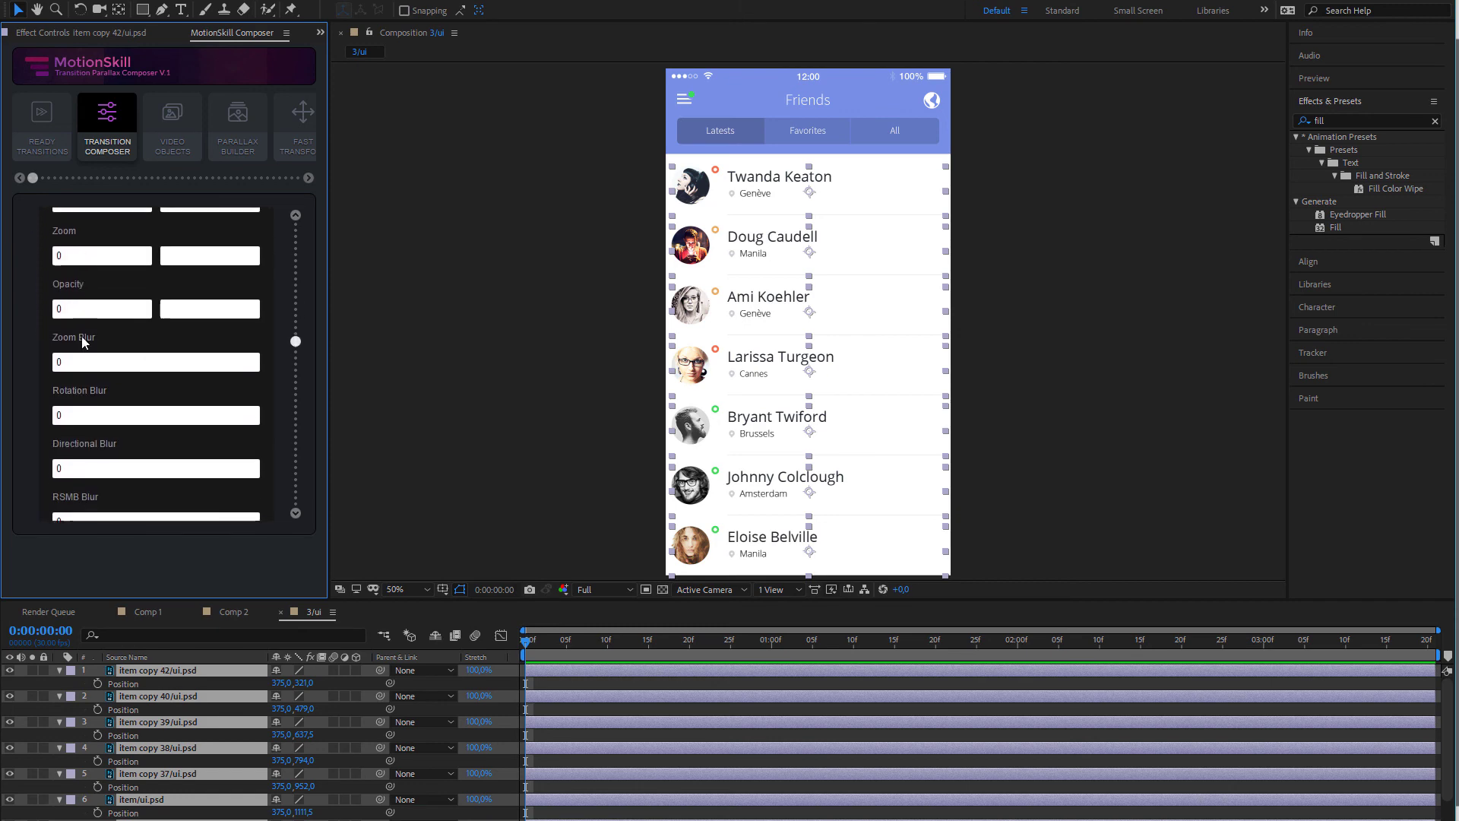
pyautogui.scroll(-4, 79, 337)
pyautogui.scroll(-1, 114, 327)
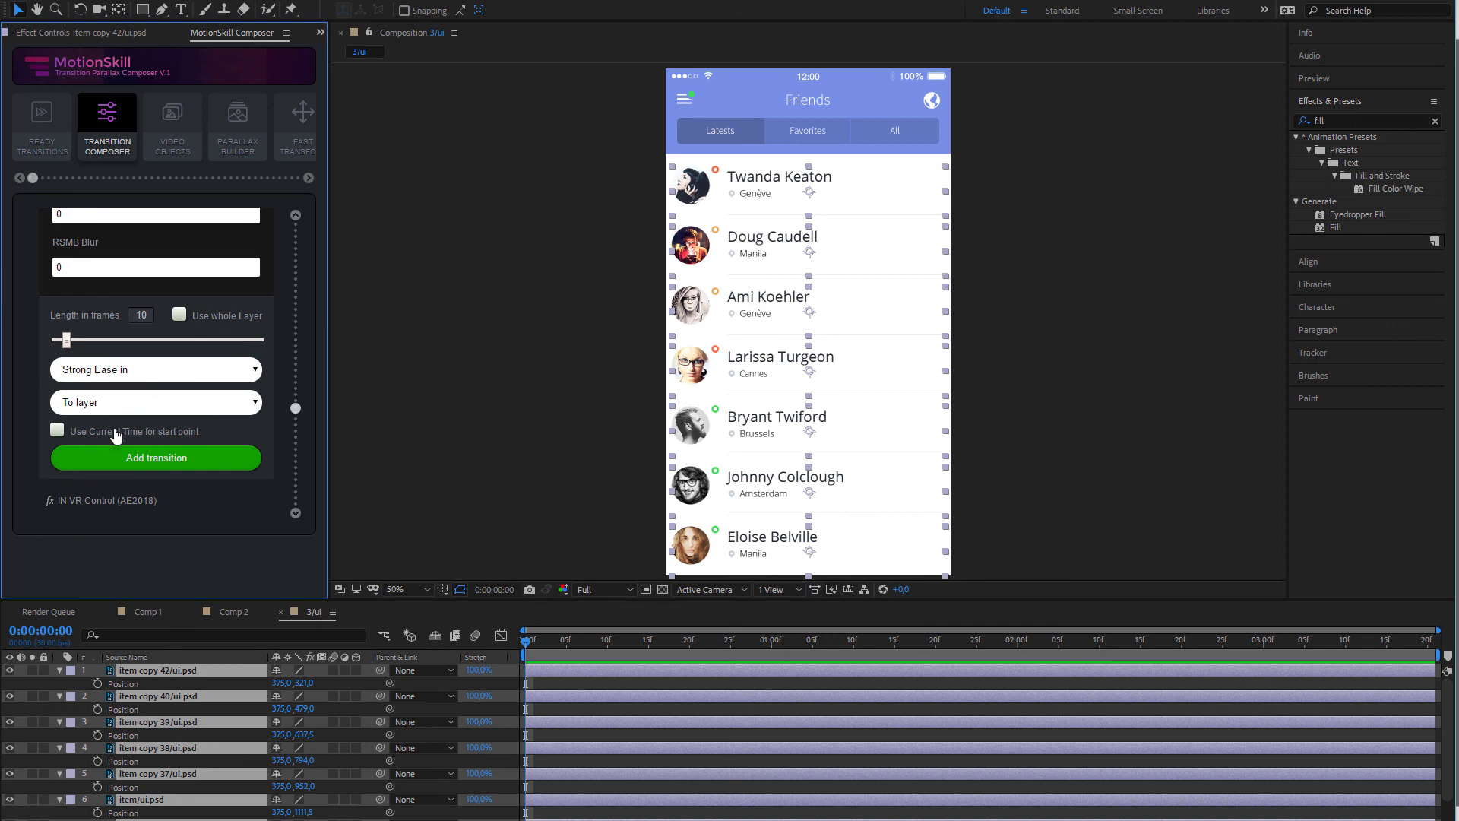
pyautogui.click(106, 457)
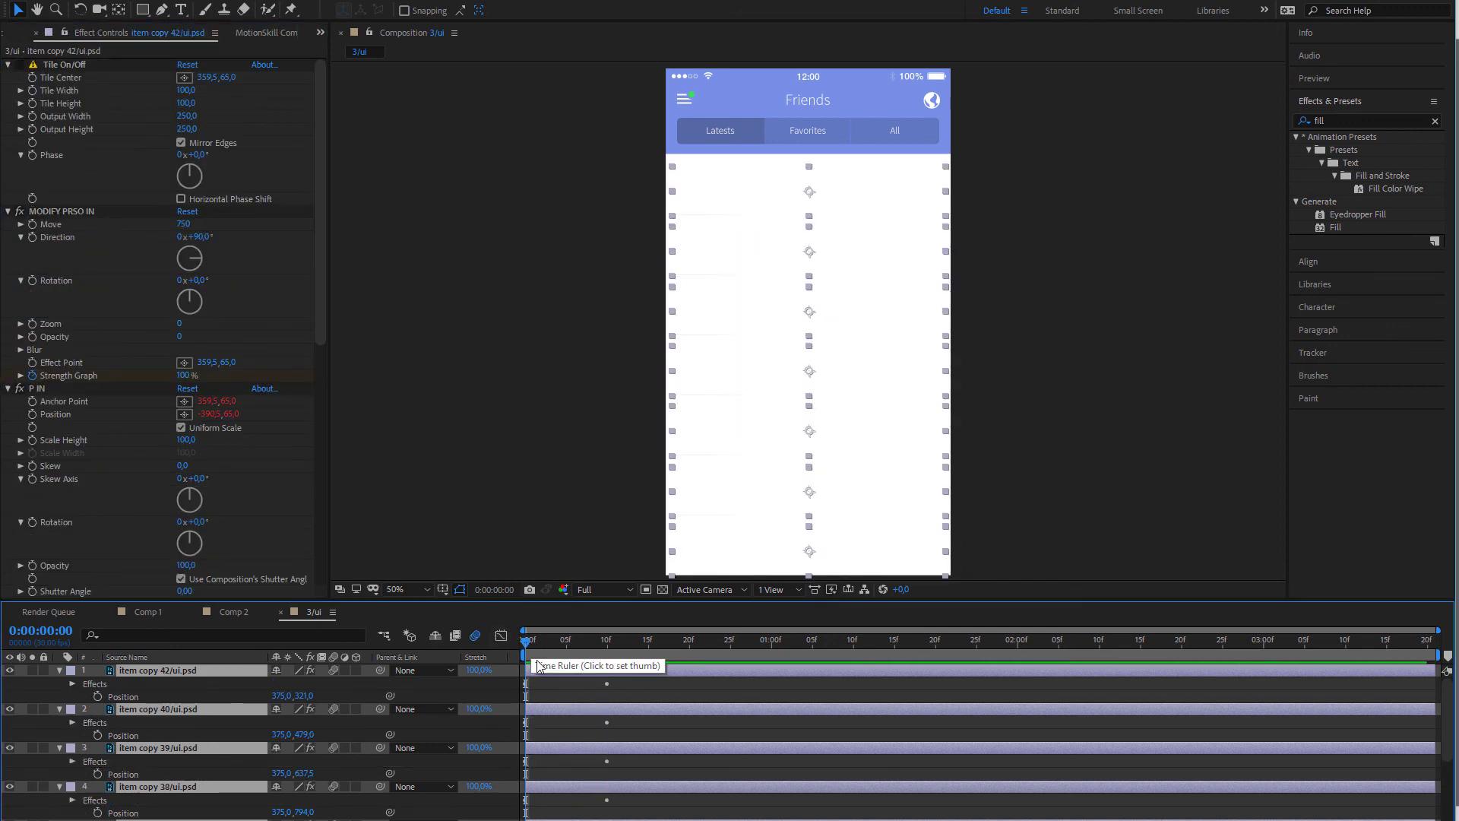
# Switch back to MotionSkill Composer's Fast Transform and expand the Bulk Changer.
pyautogui.scroll(-3, 176, 782)
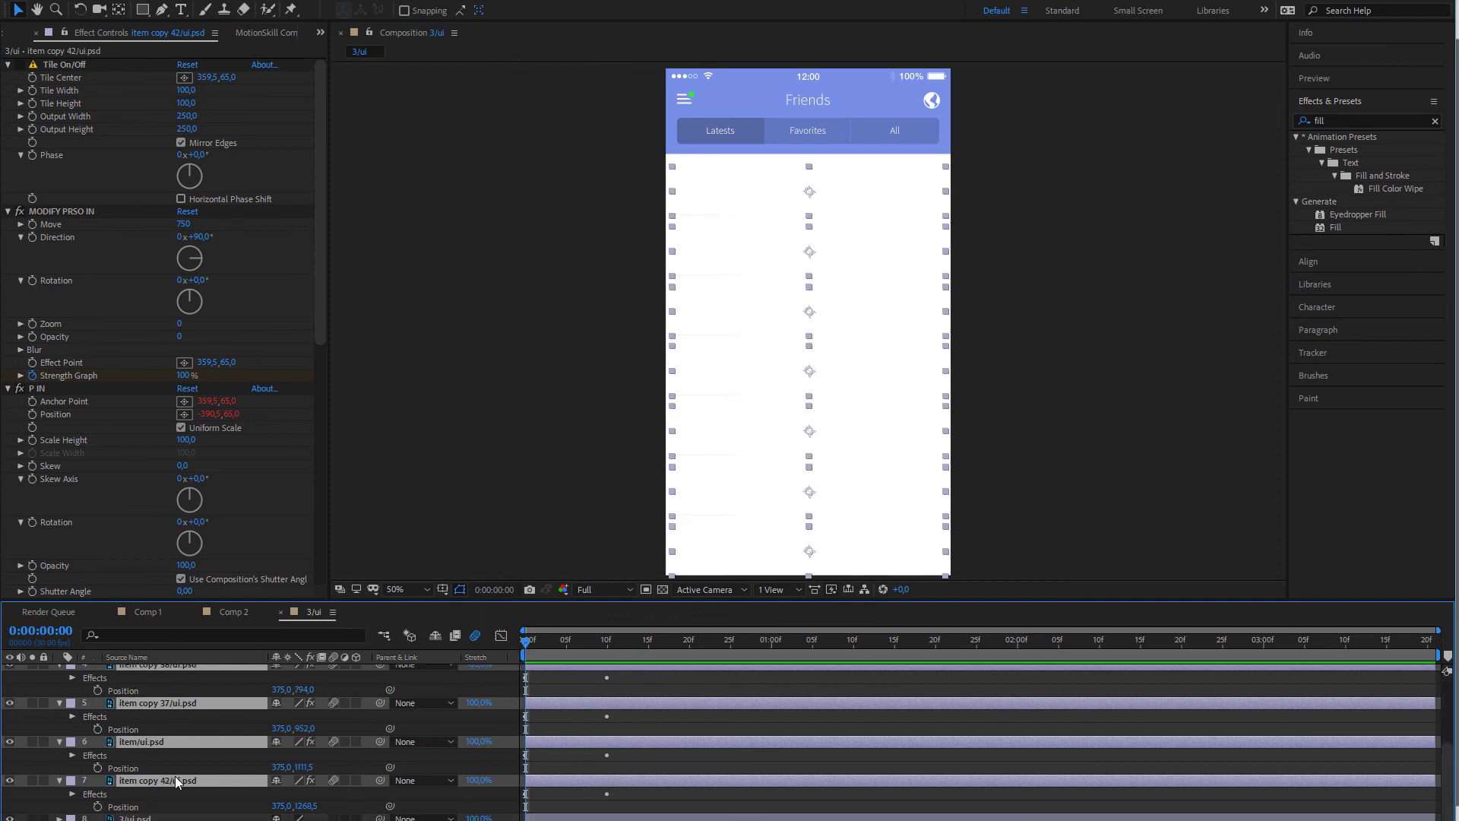
pyautogui.scroll(3, 177, 782)
pyautogui.click(255, 33)
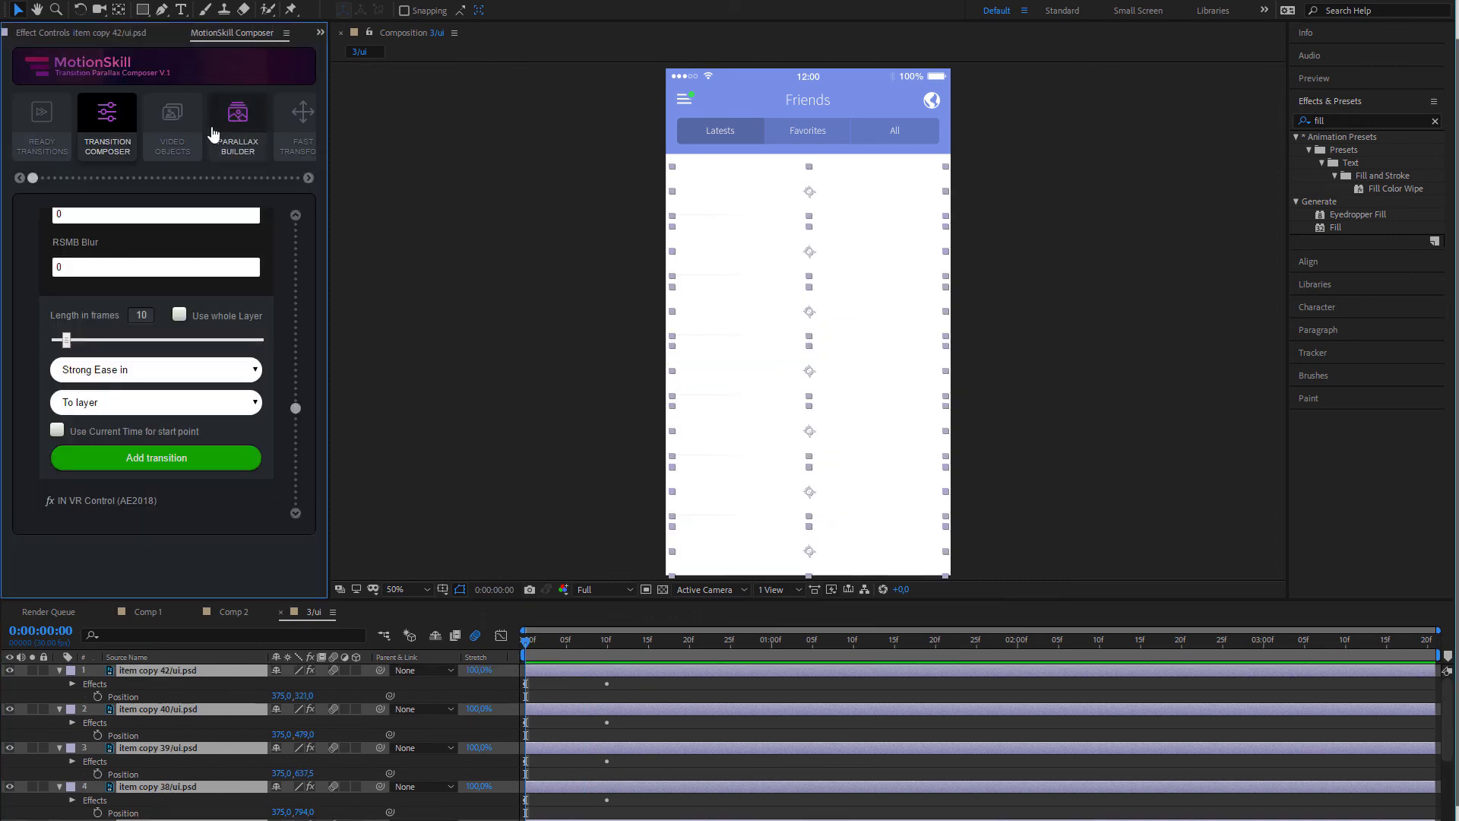
pyautogui.click(287, 136)
pyautogui.click(129, 243)
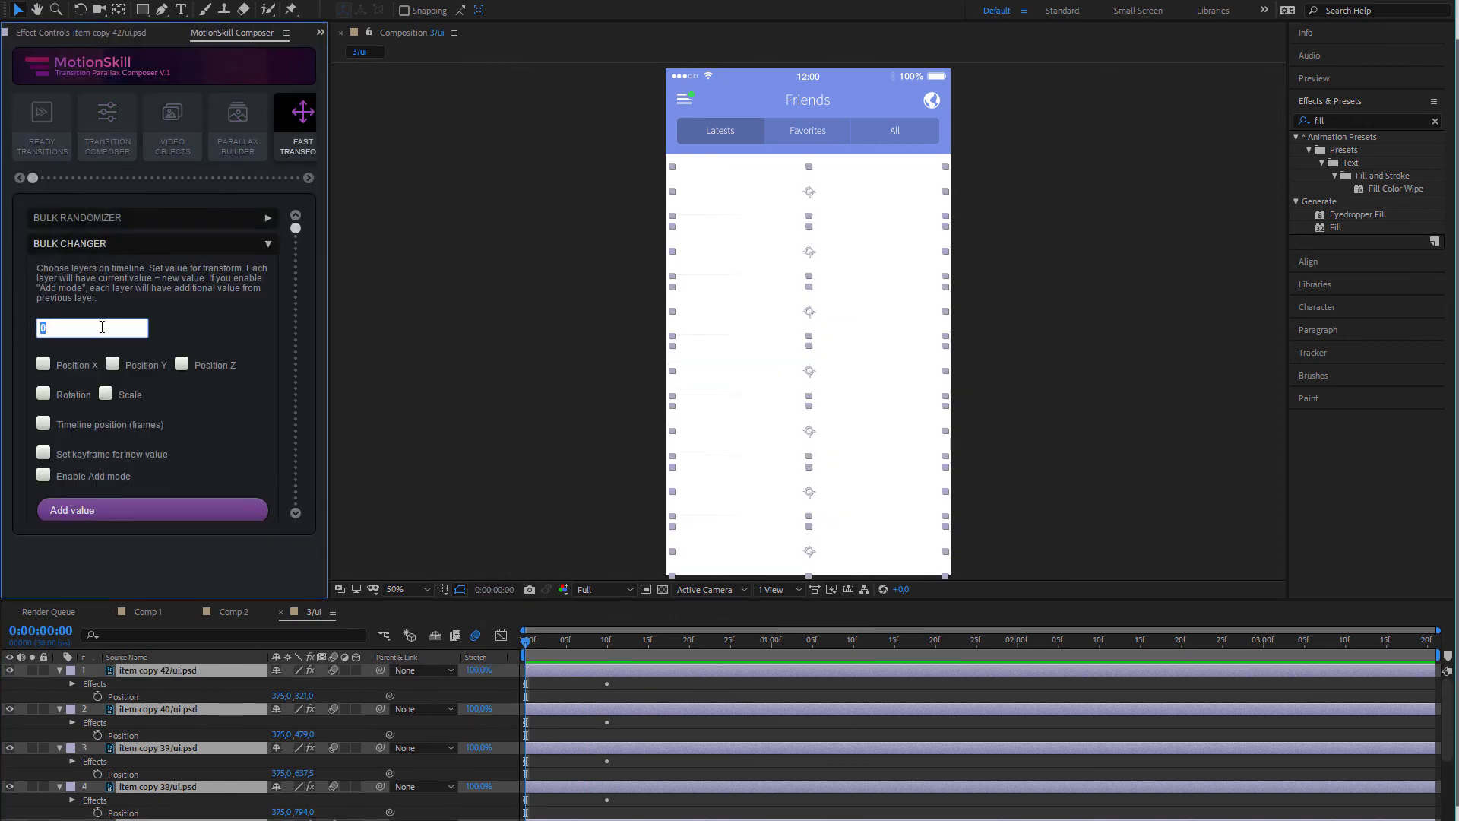